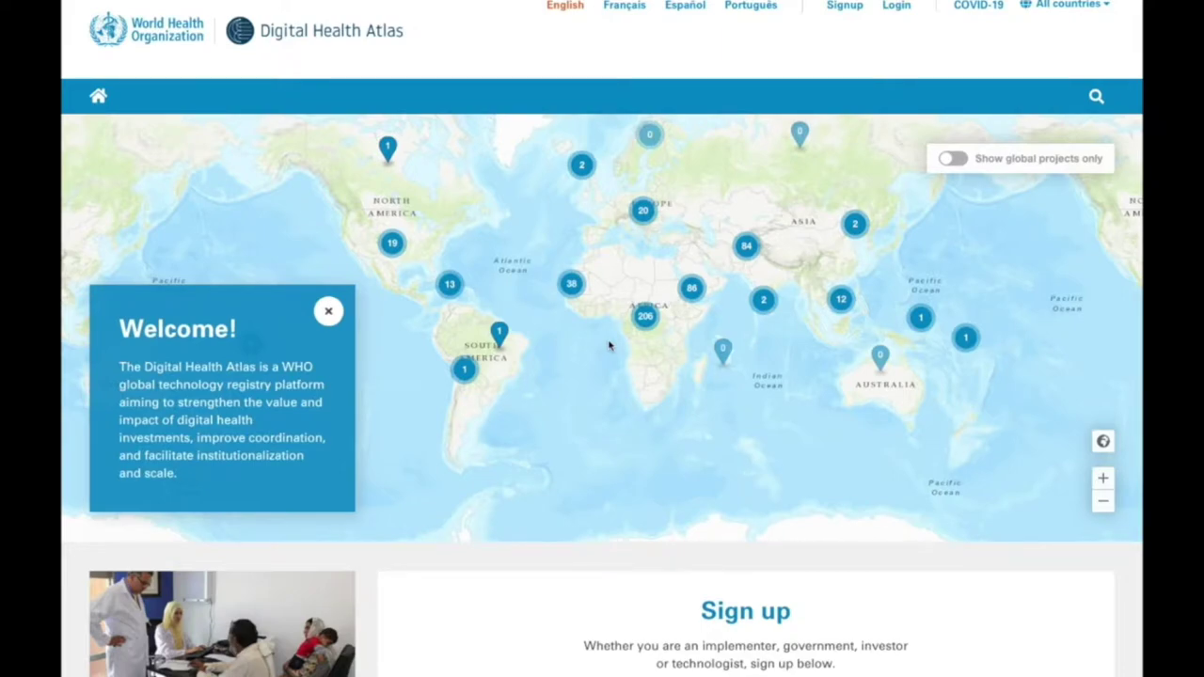
# - Sign up for a new account with the user's e-mail address and a password entered twice
pyautogui.click(833, 7)
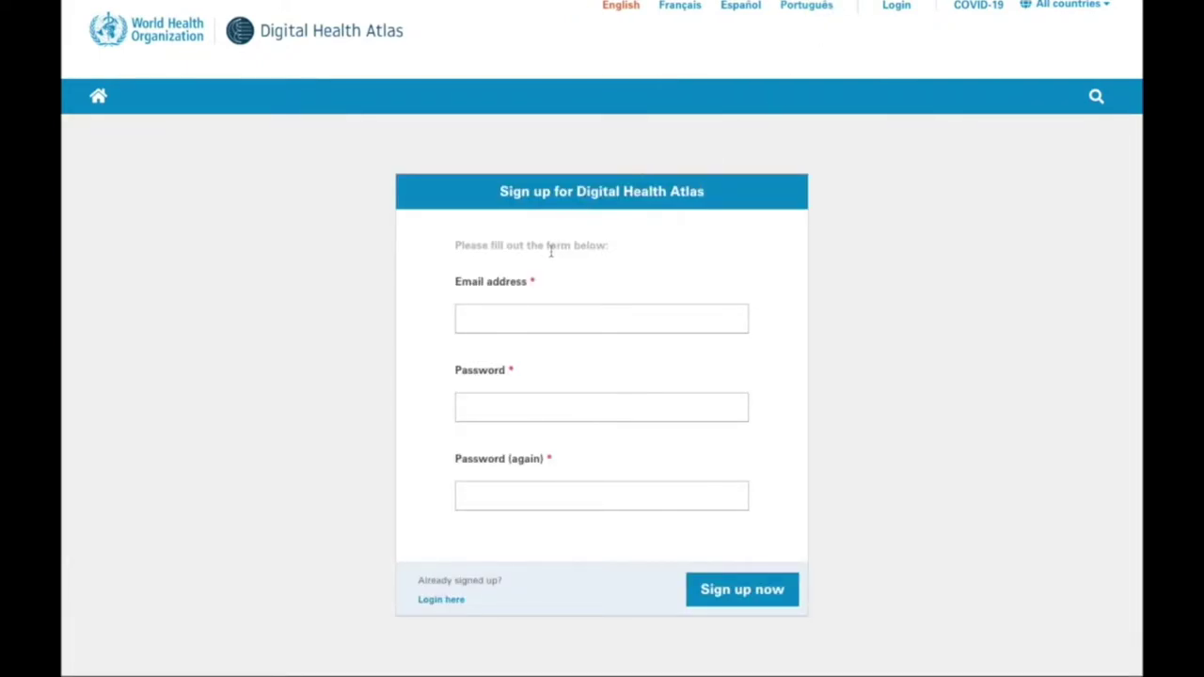
pyautogui.click(549, 319)
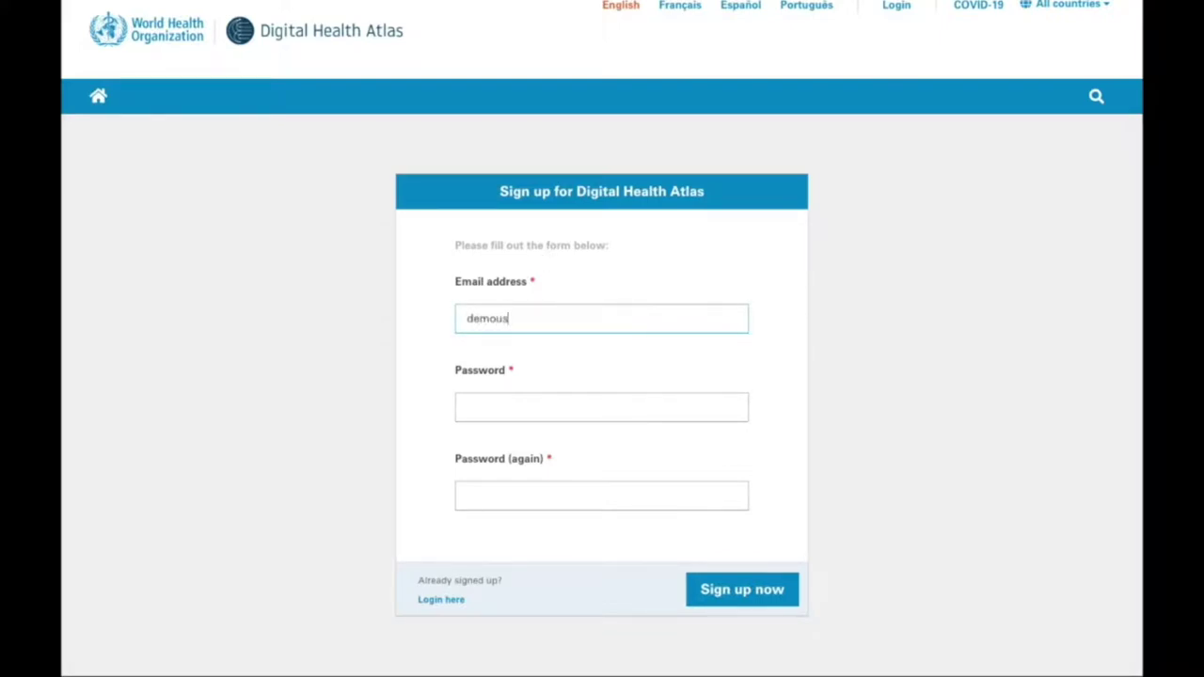
pyautogui.press('Tab')
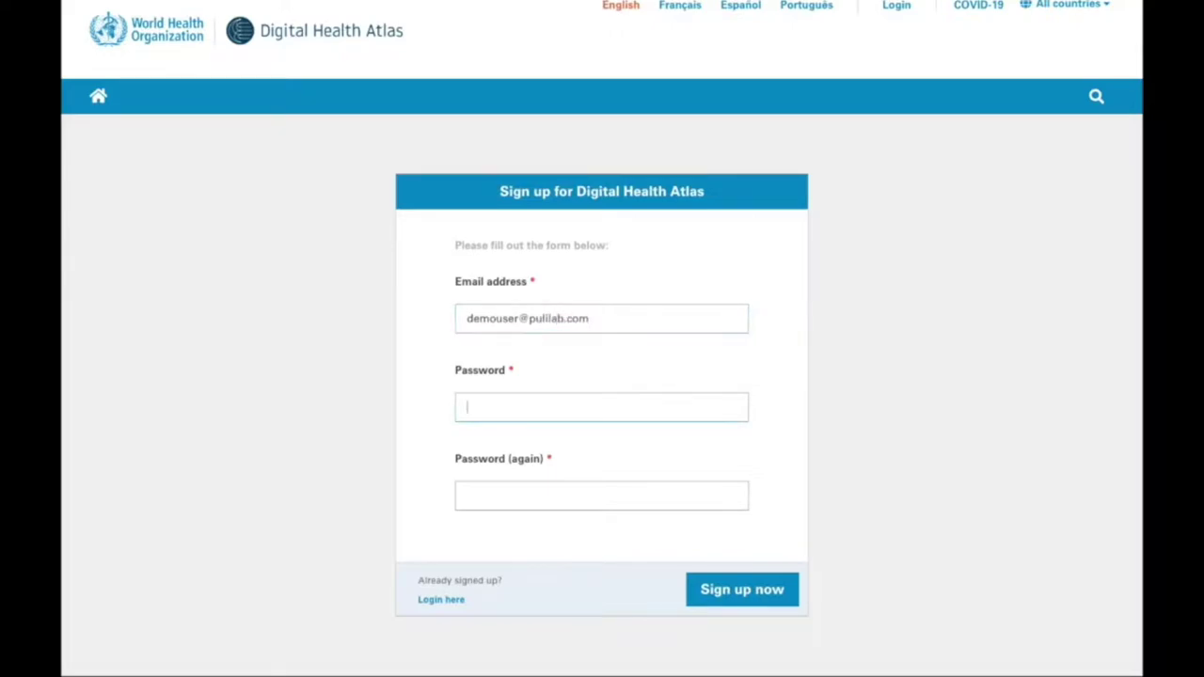
pyautogui.write('••••••••••')
pyautogui.press('Tab')
pyautogui.write('••••••••')
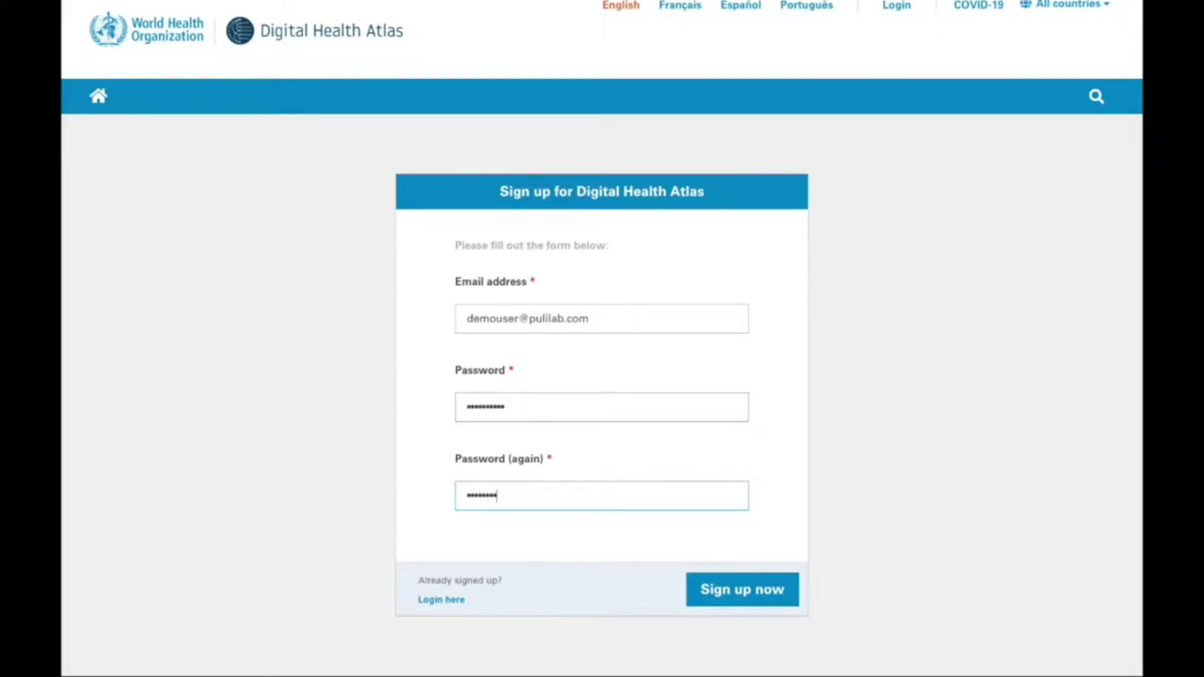
pyautogui.write('••')
pyautogui.click(738, 590)
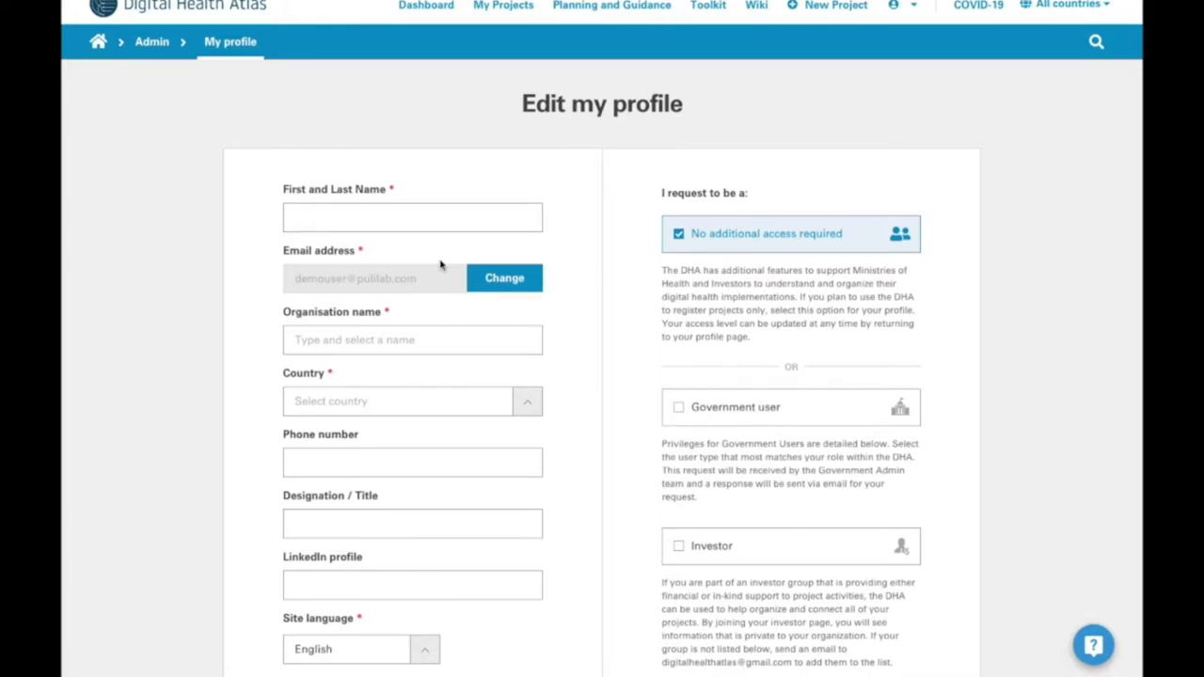
# - Enter the account holder's full name in First and Last Name, with the surname capitalised
pyautogui.click(384, 224)
pyautogui.write('Dem')
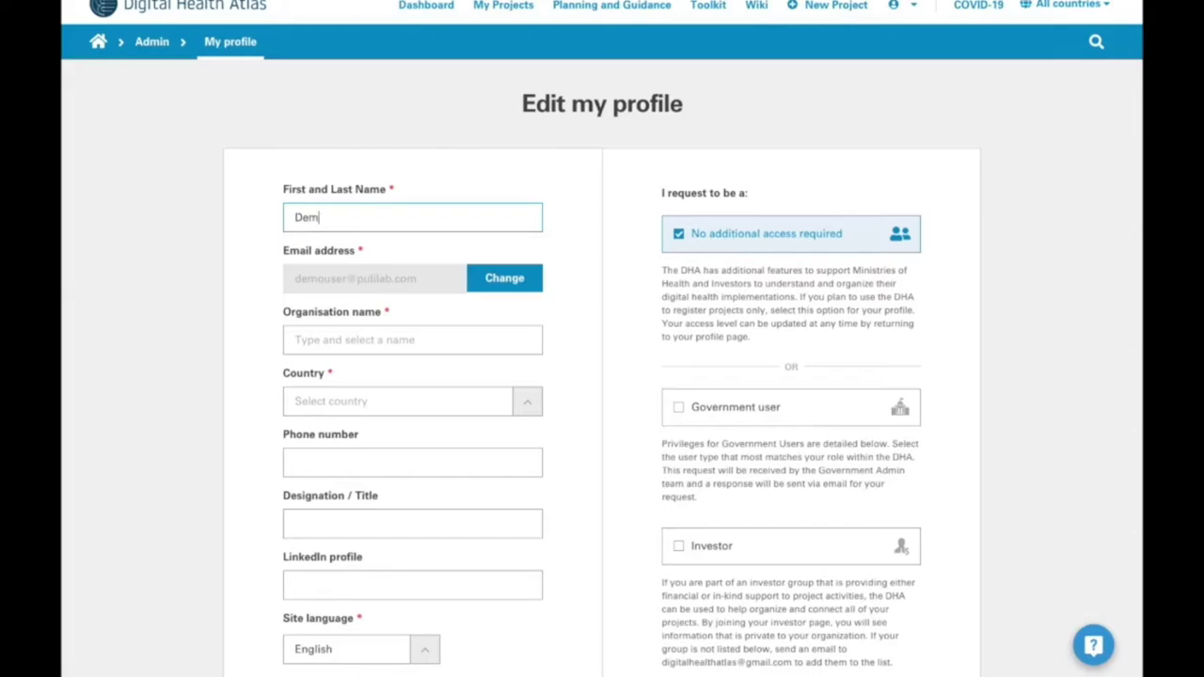
pyautogui.write('o user')
pyautogui.press('BackSpace')
pyautogui.press('BackSpace')
pyautogui.press('BackSpace')
pyautogui.press('BackSpace')
pyautogui.write('User')
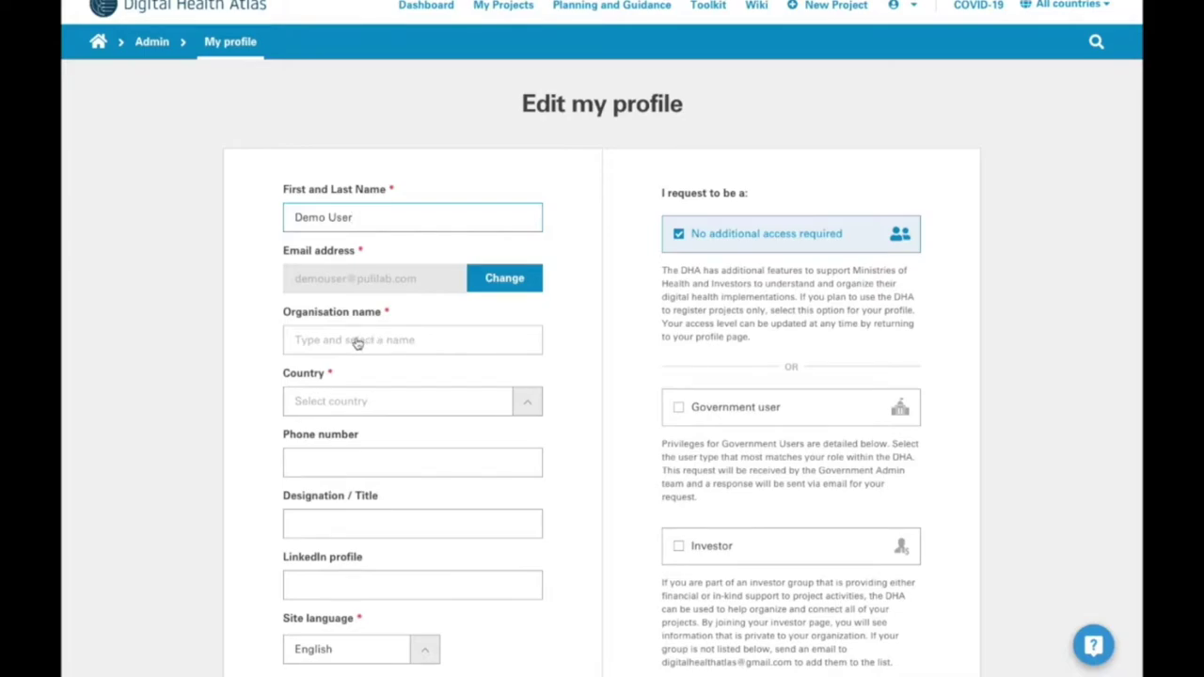
# - Enter Demo Organisation as the profile's organisation name
pyautogui.click(358, 344)
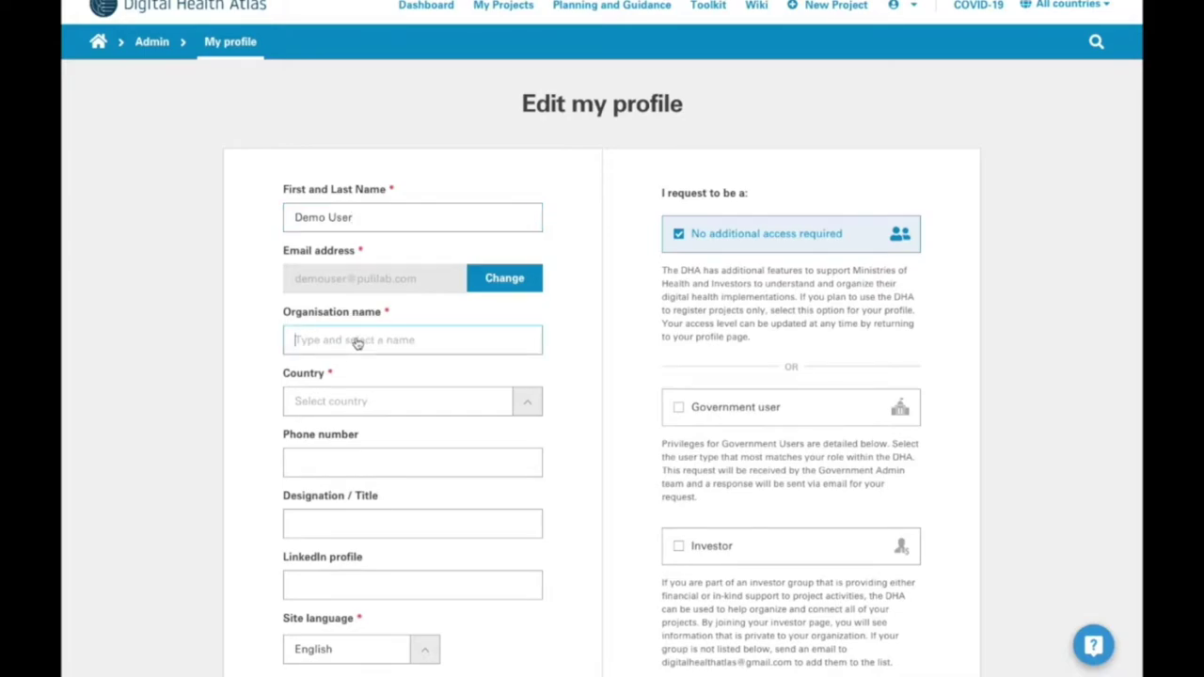
pyautogui.write('Demo ')
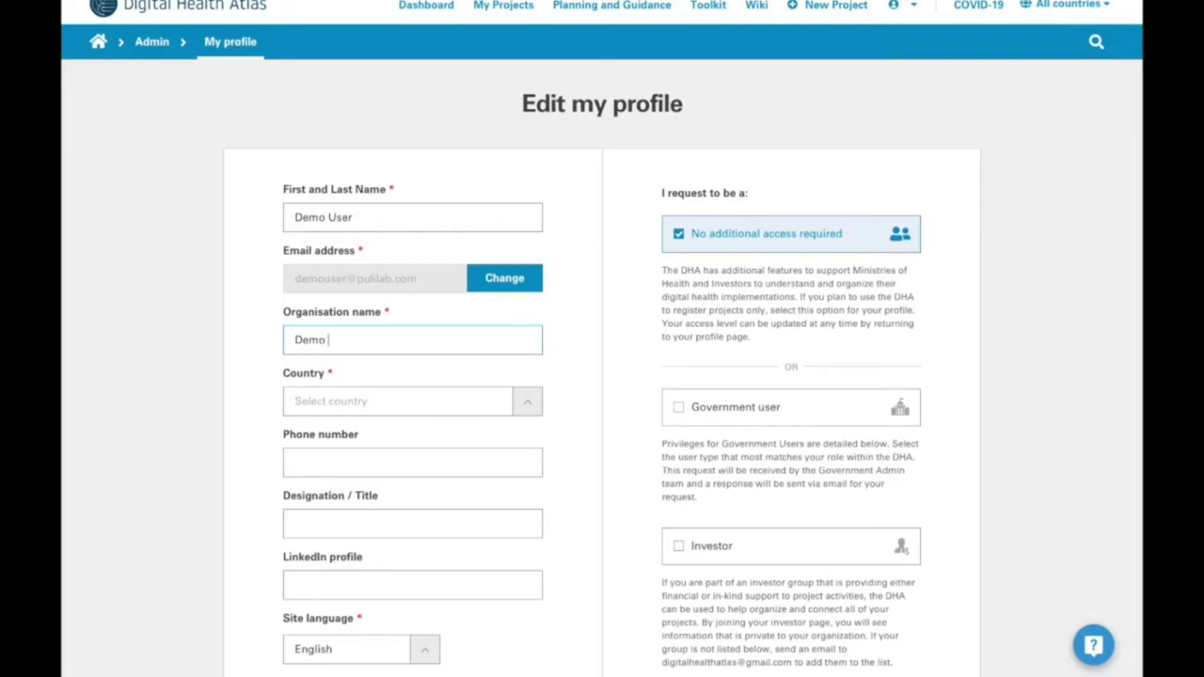
pyautogui.write('Organi')
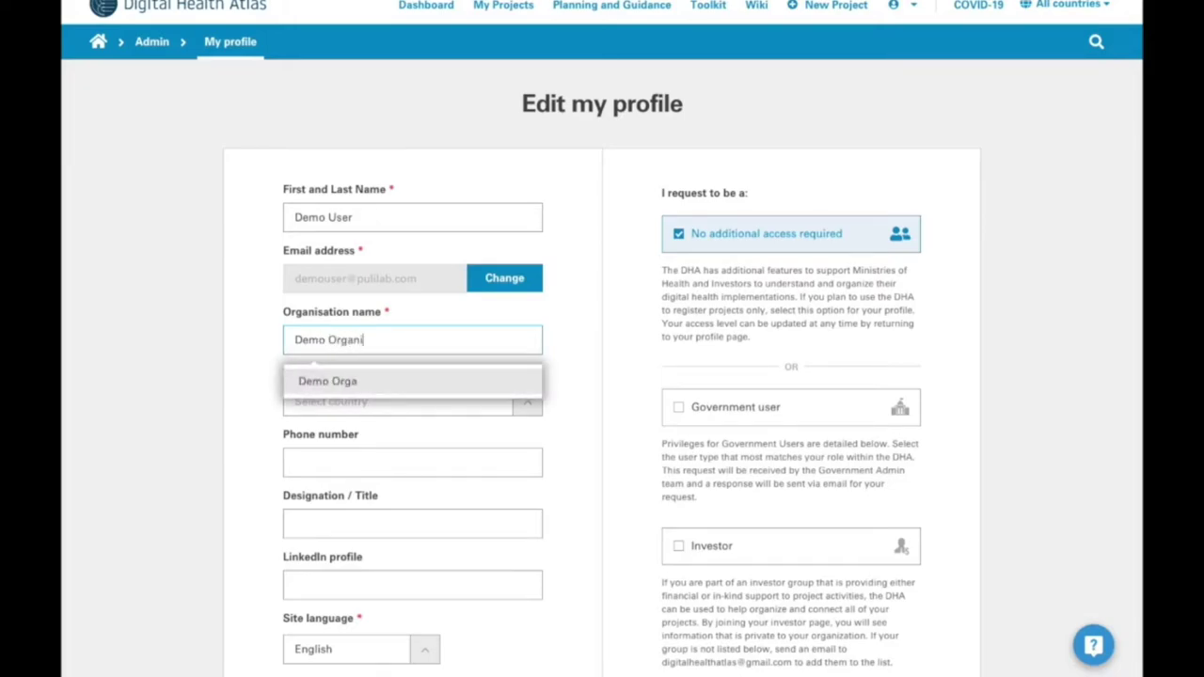
pyautogui.write('sation')
pyautogui.click(350, 384)
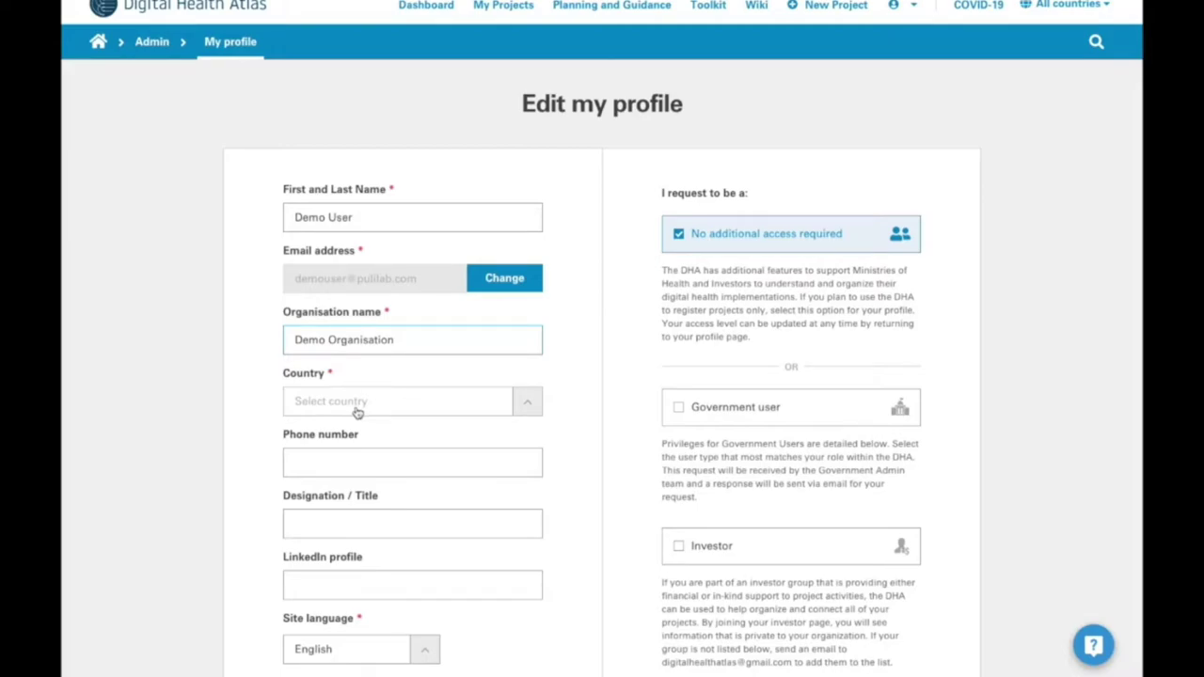
pyautogui.click(358, 412)
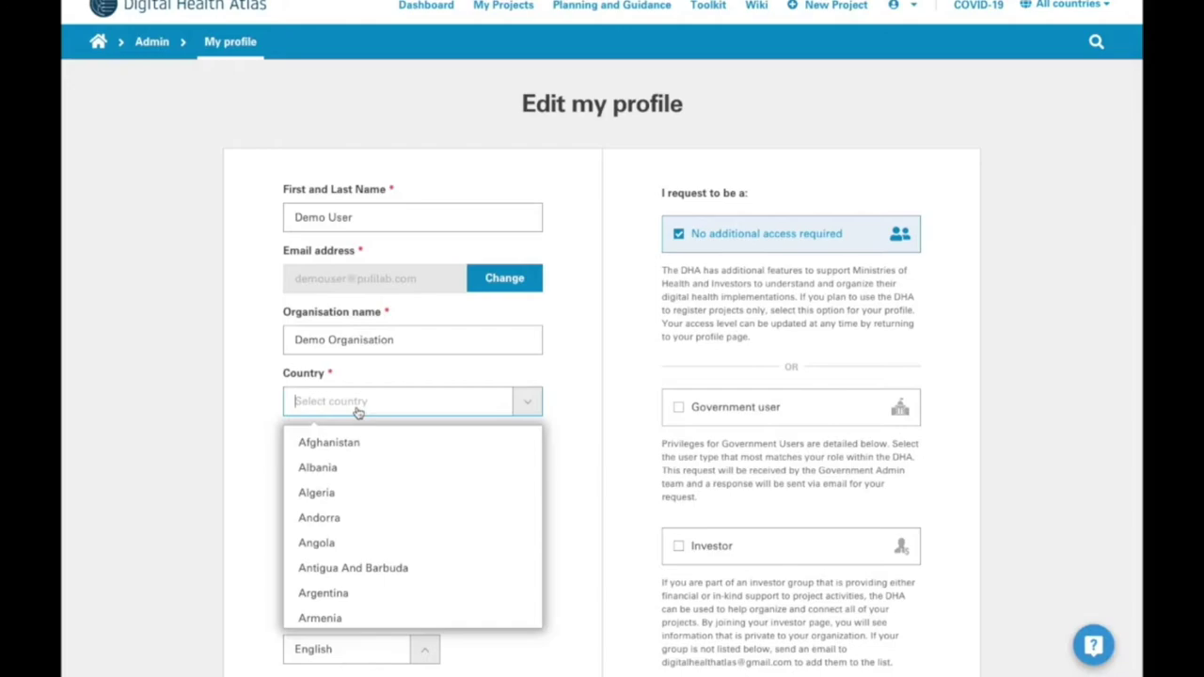
# - Choose Sierra Leone as the profile country and save the profile settings
pyautogui.write('siera')
pyautogui.press('BackSpace')
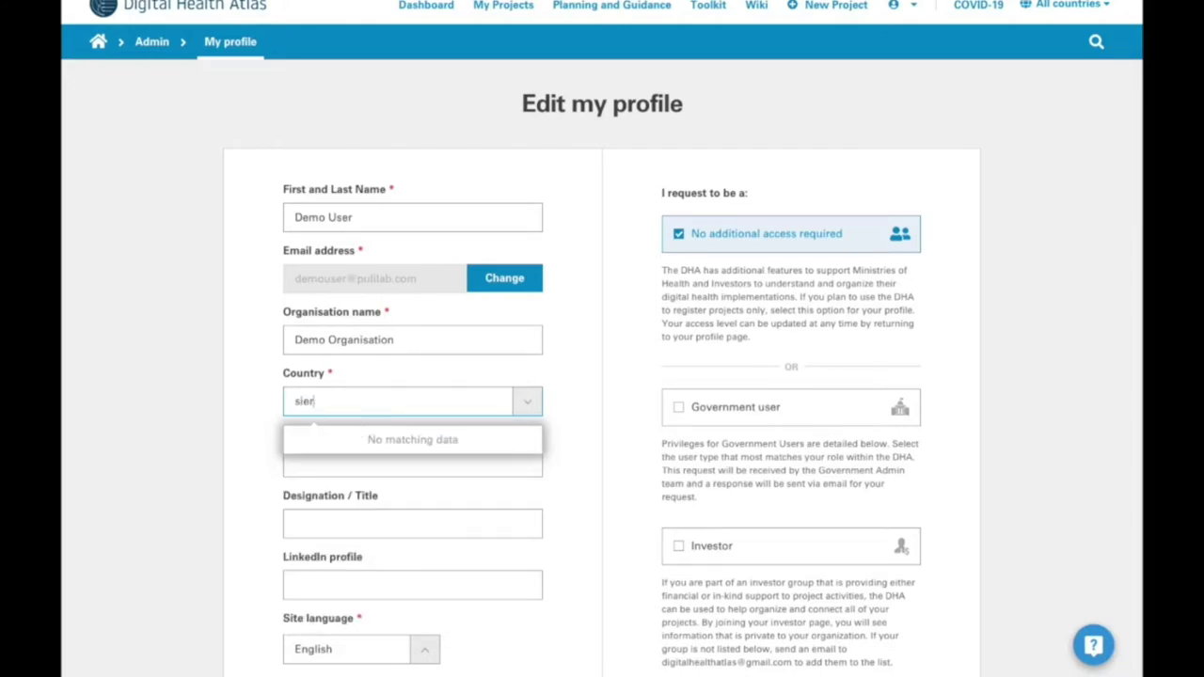
pyautogui.click(367, 440)
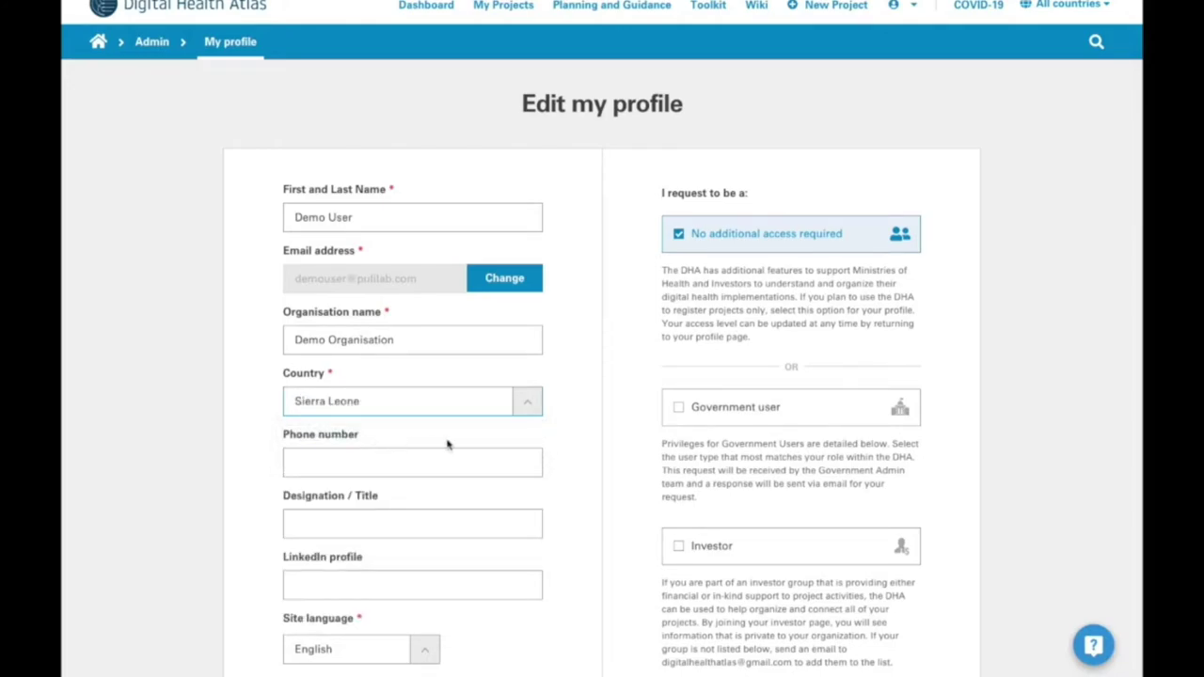
pyautogui.scroll(-2, 448, 445)
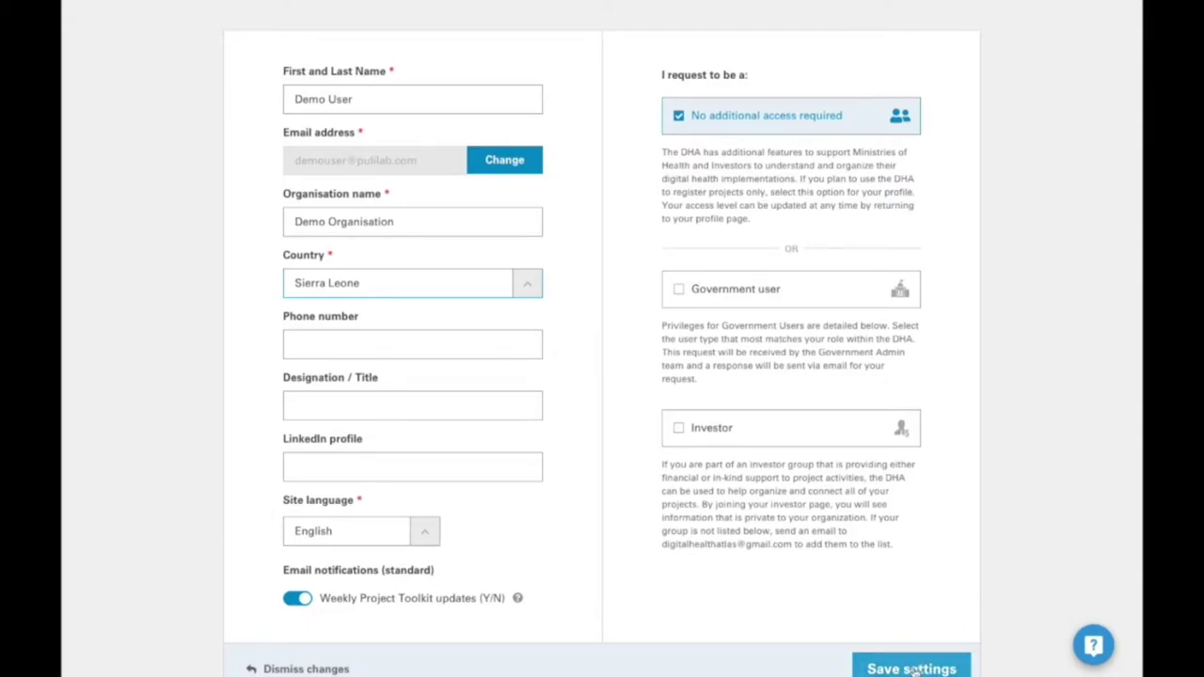
pyautogui.click(912, 666)
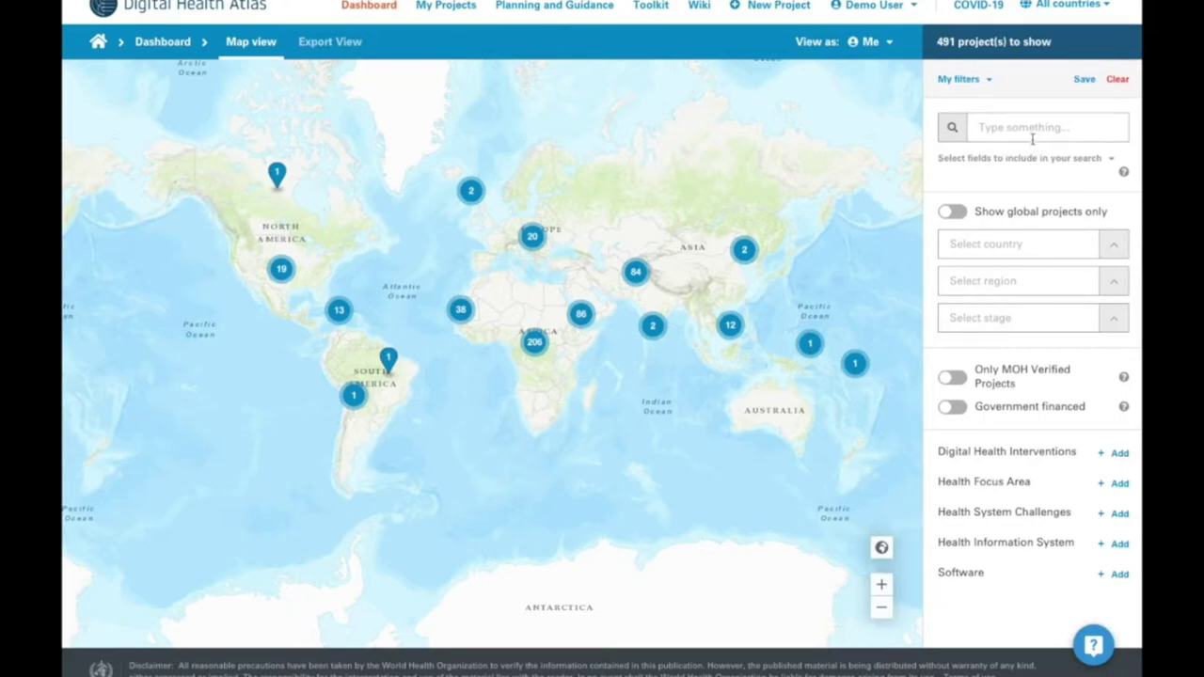
# - Expand and collapse the list of fields covered by the project keyword search
pyautogui.click(1032, 139)
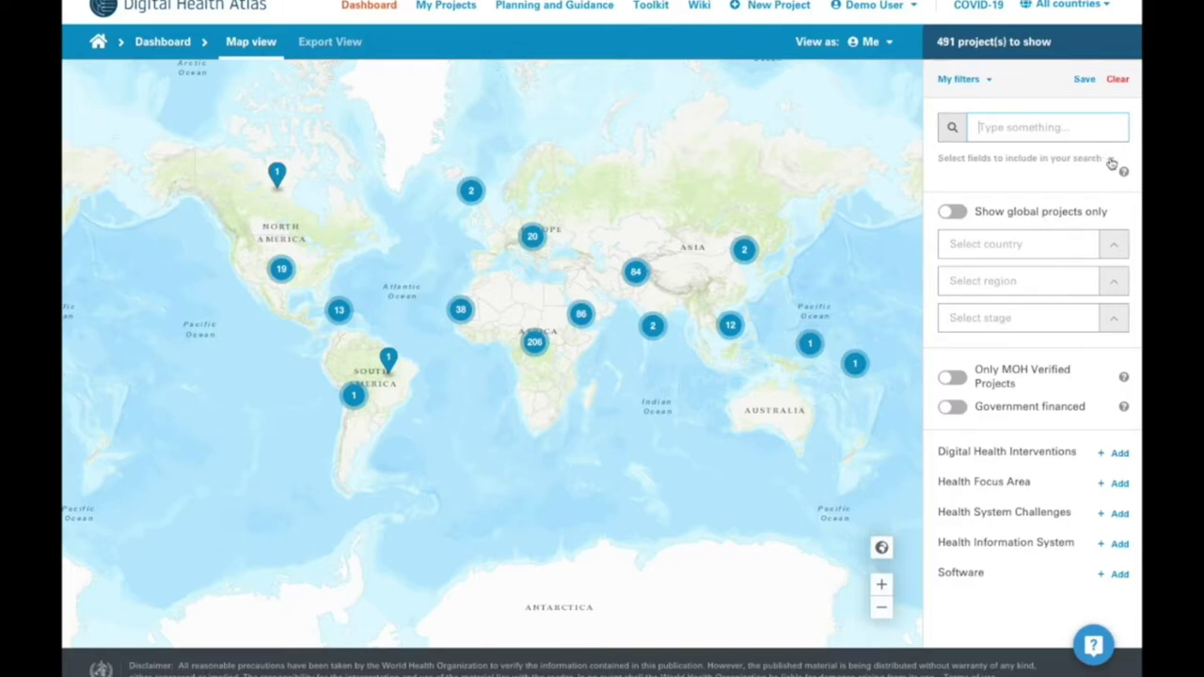
pyautogui.click(1111, 160)
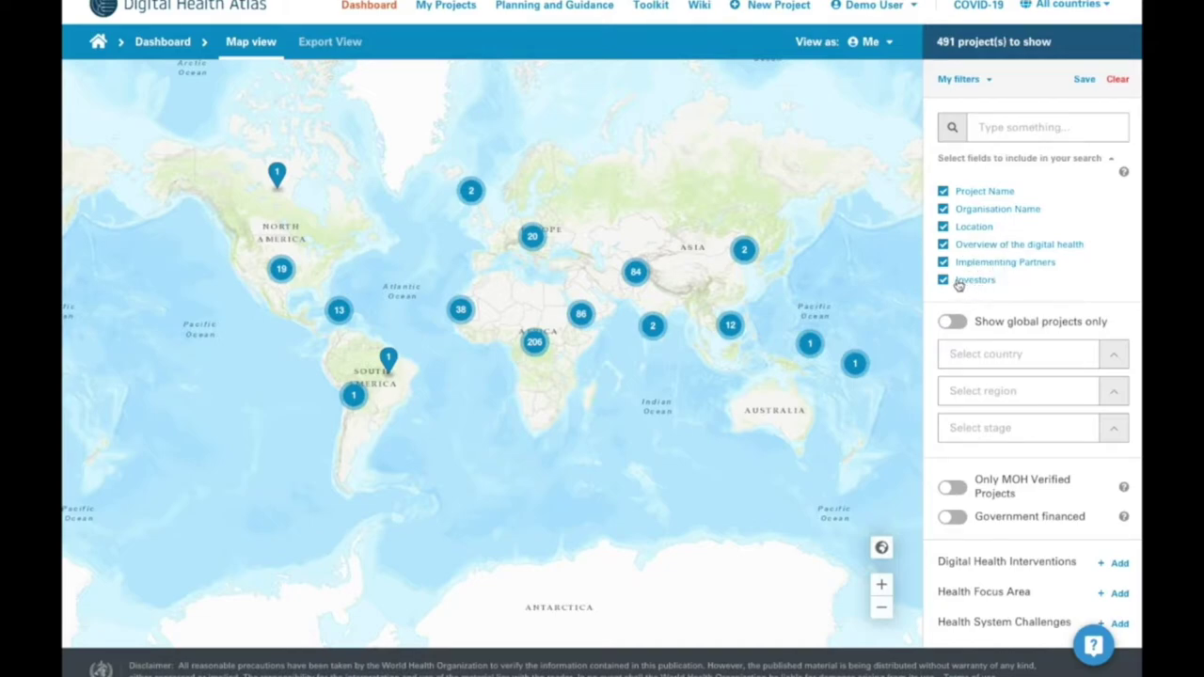
pyautogui.click(1111, 160)
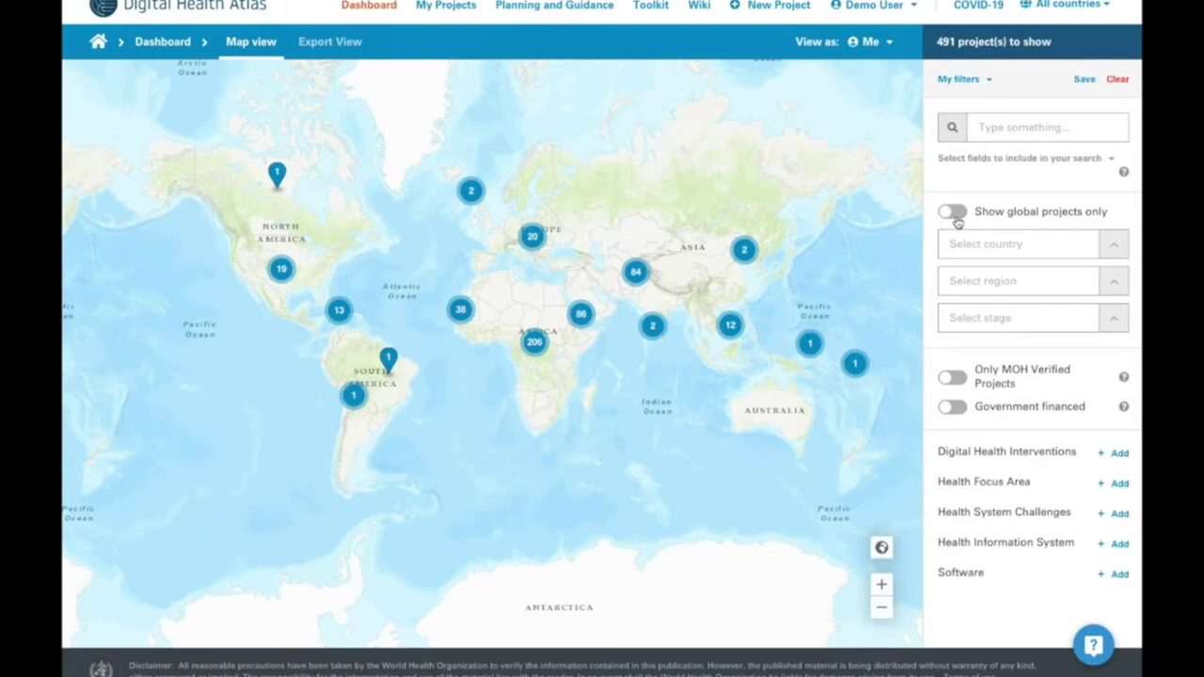
# - Toggle the global-only view on and off, then filter by Sierra Leone and clear it
pyautogui.click(953, 212)
pyautogui.click(953, 213)
pyautogui.click(987, 244)
pyautogui.write('s')
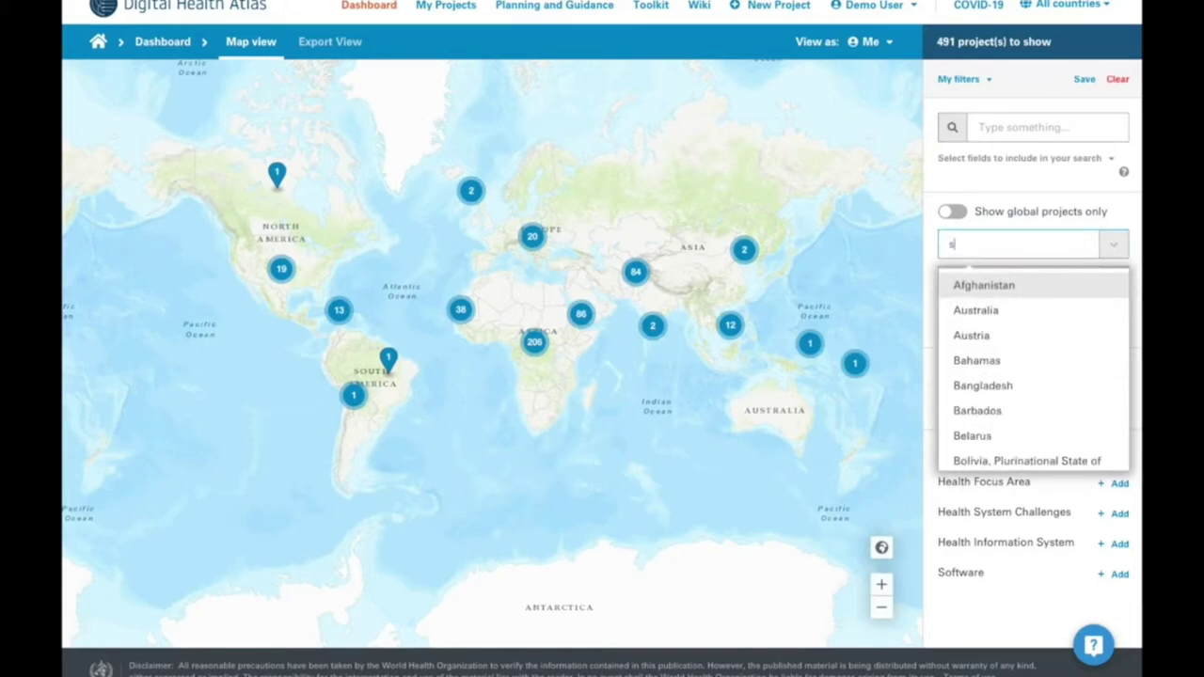
pyautogui.write('ir')
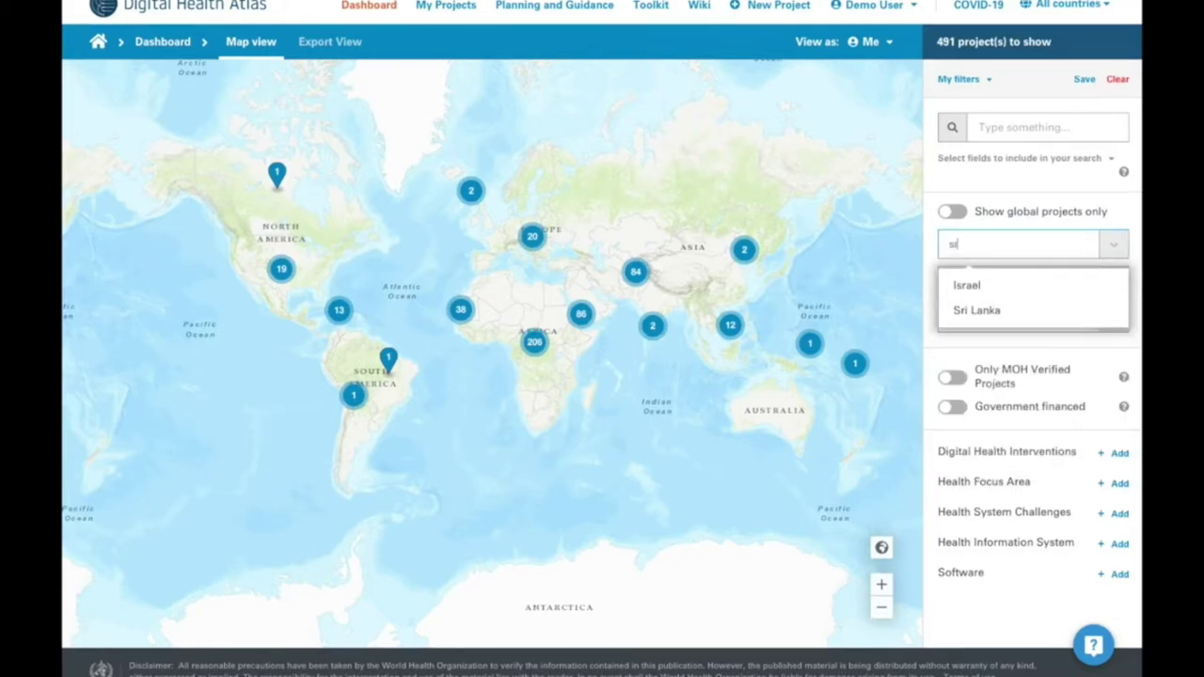
pyautogui.press('BackSpace')
pyautogui.write('ire')
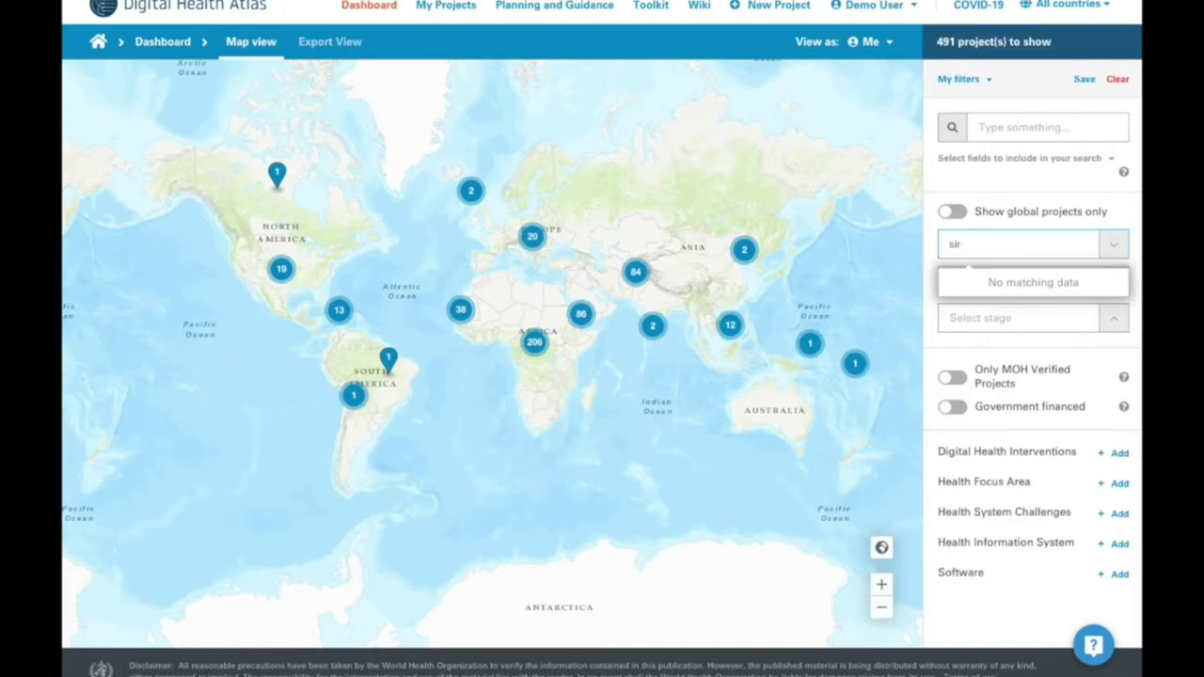
pyautogui.press('BackSpace')
pyautogui.write('e')
pyautogui.click(988, 284)
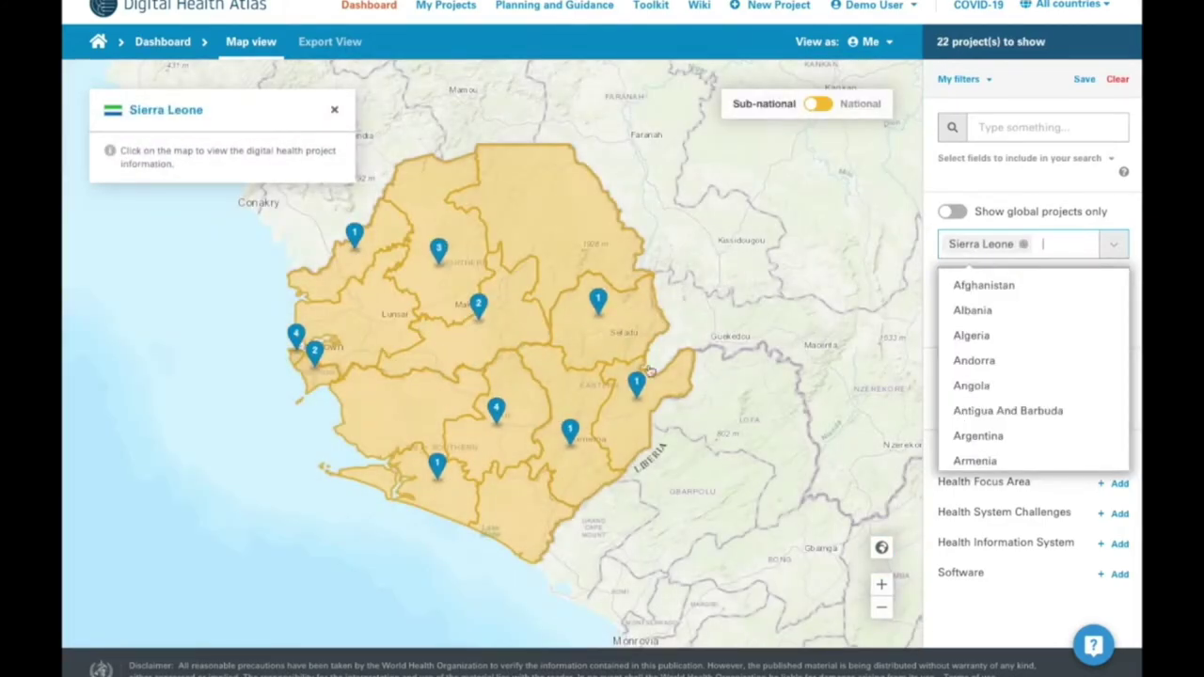
pyautogui.click(1024, 244)
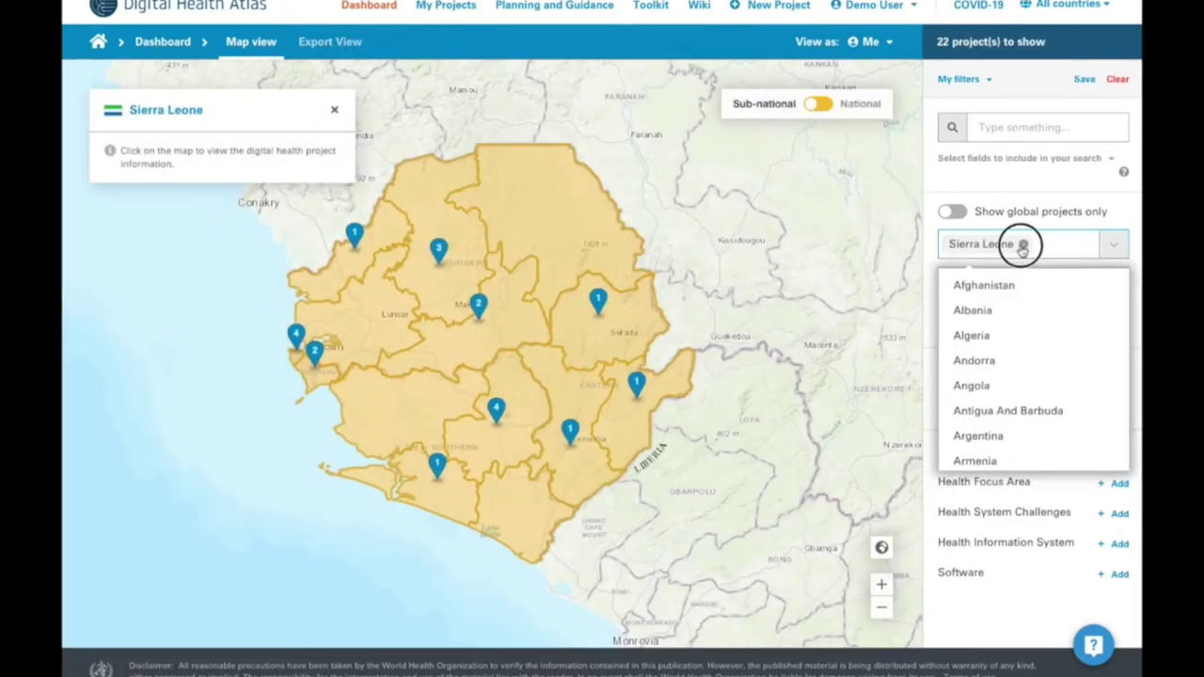
pyautogui.click(1115, 245)
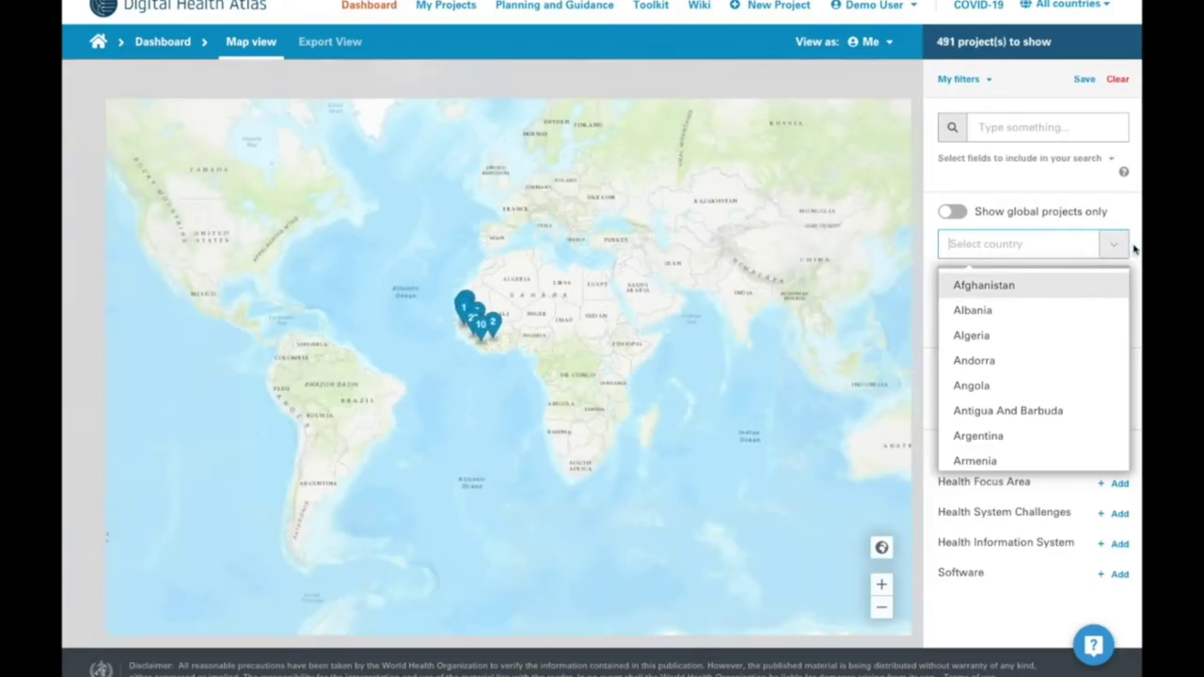
# - Try and clear the African Region filter, then filter to the Analysis and Design stage
pyautogui.click(984, 282)
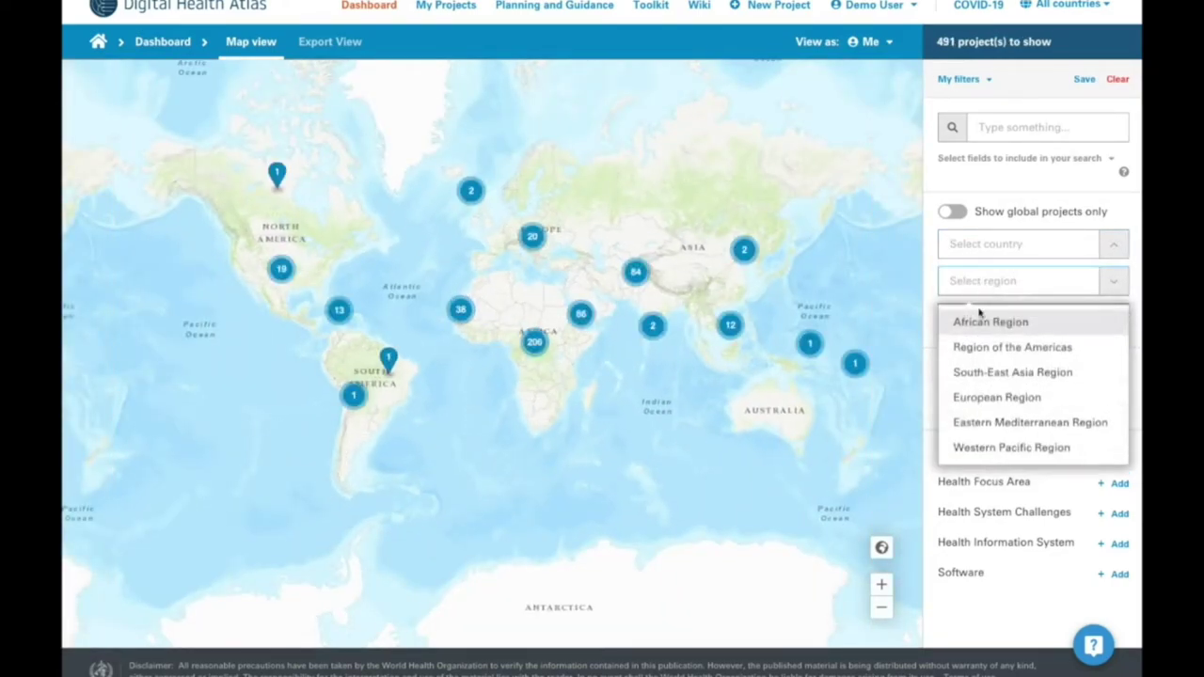
pyautogui.click(964, 319)
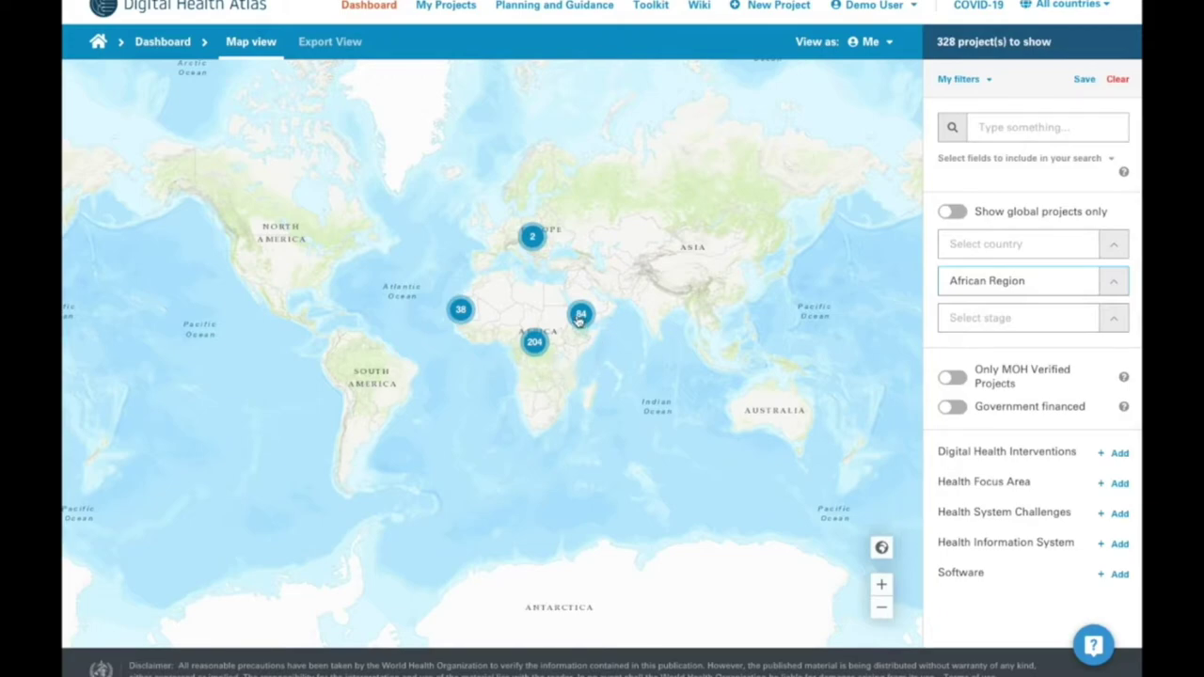
pyautogui.click(881, 584)
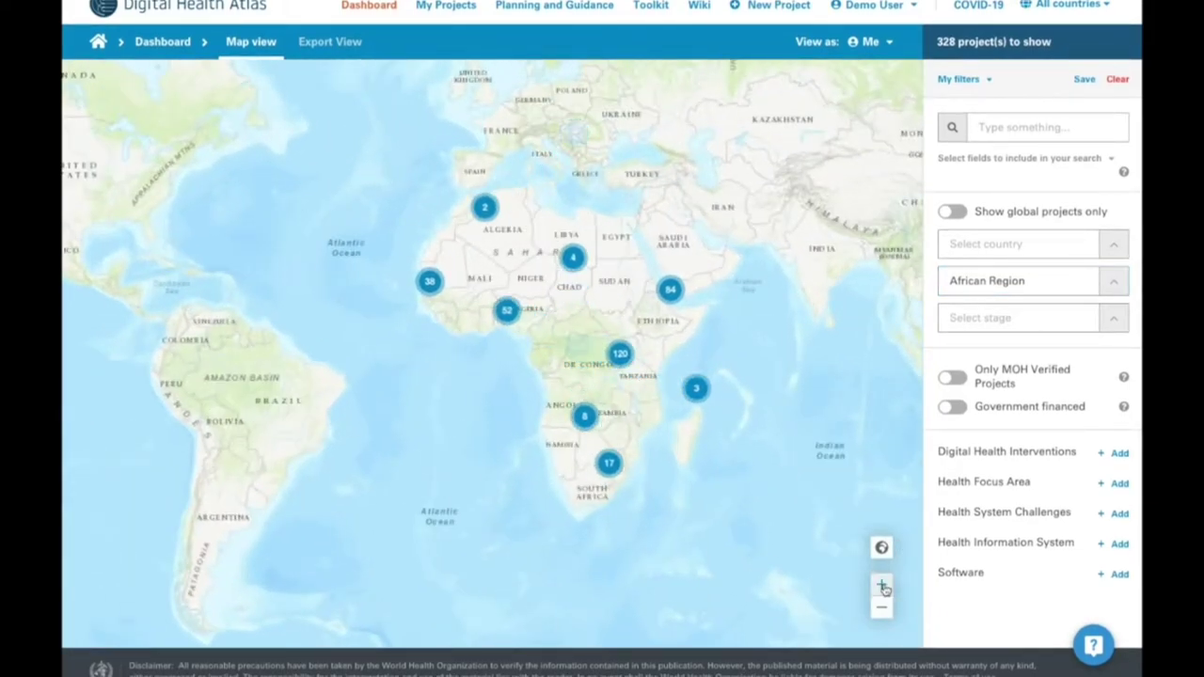
pyautogui.click(1117, 284)
pyautogui.click(991, 317)
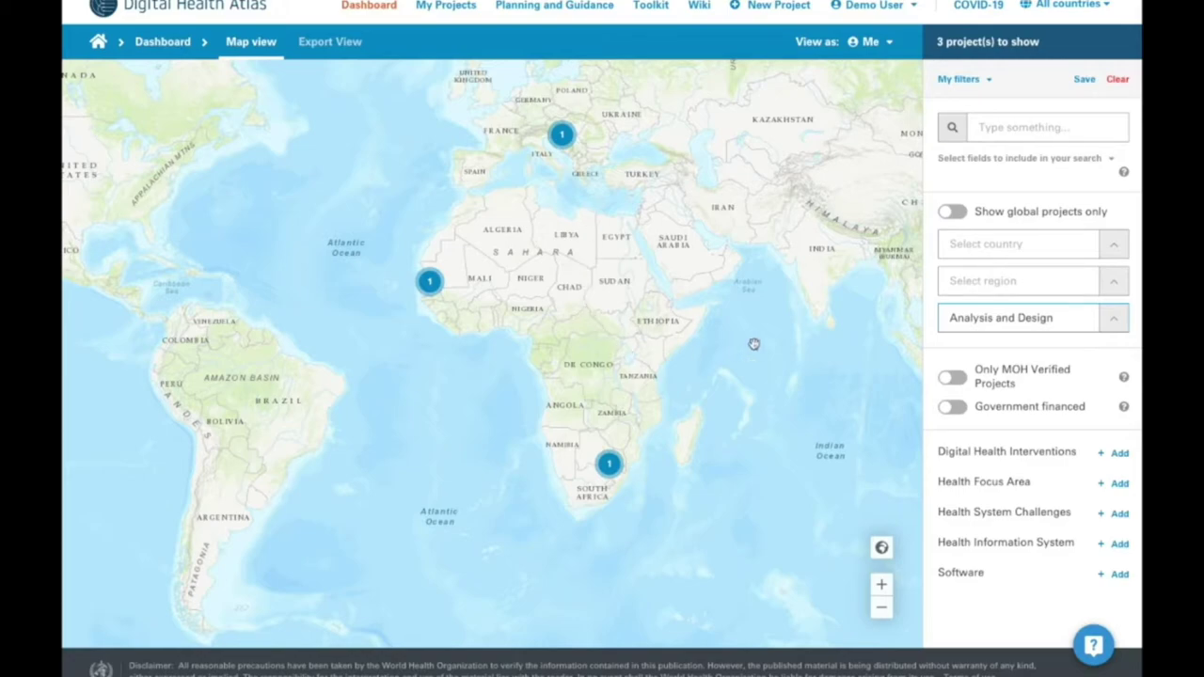
pyautogui.click(1120, 320)
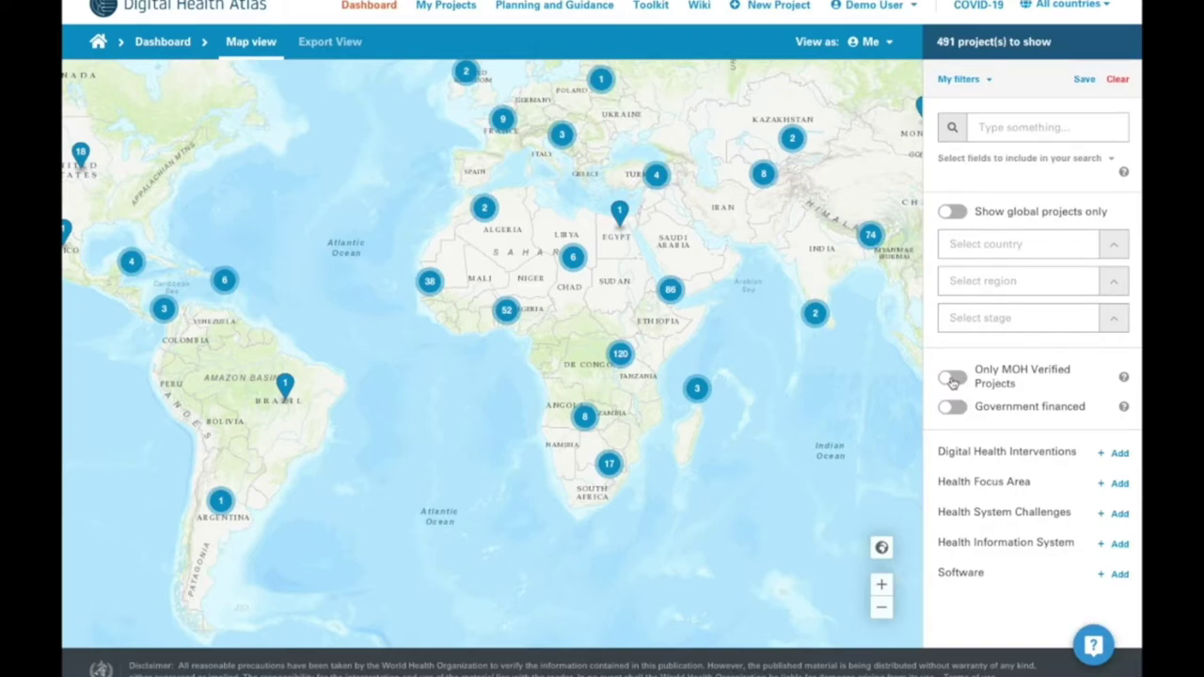
pyautogui.click(953, 379)
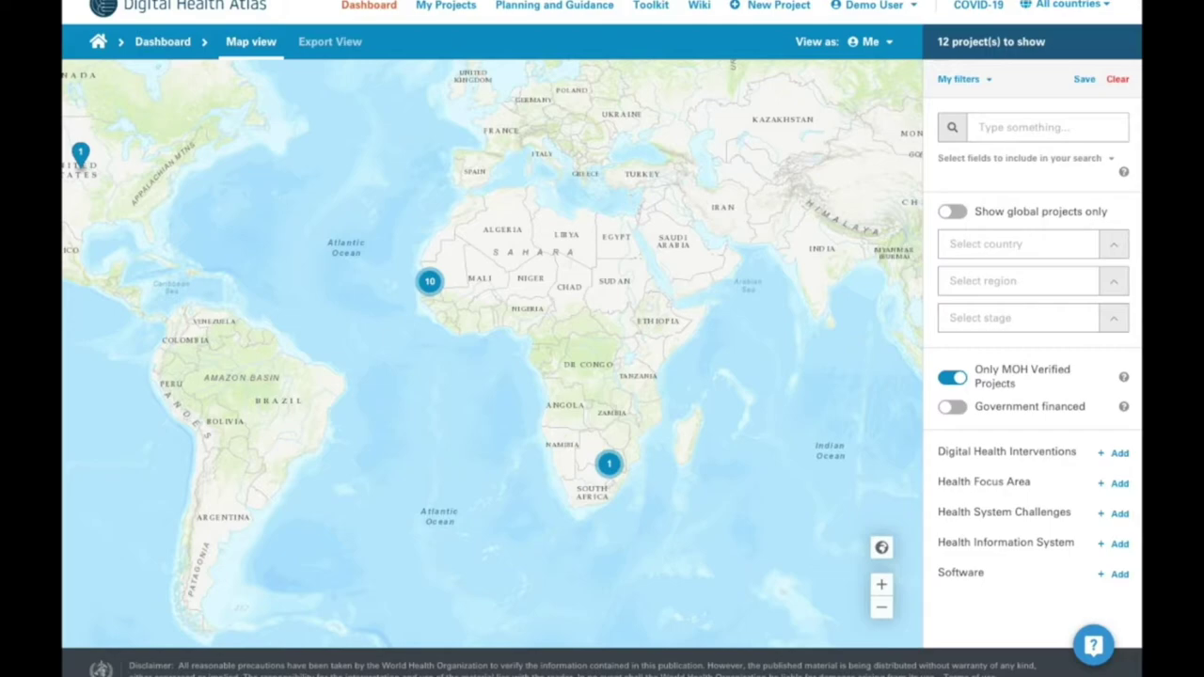
pyautogui.click(953, 379)
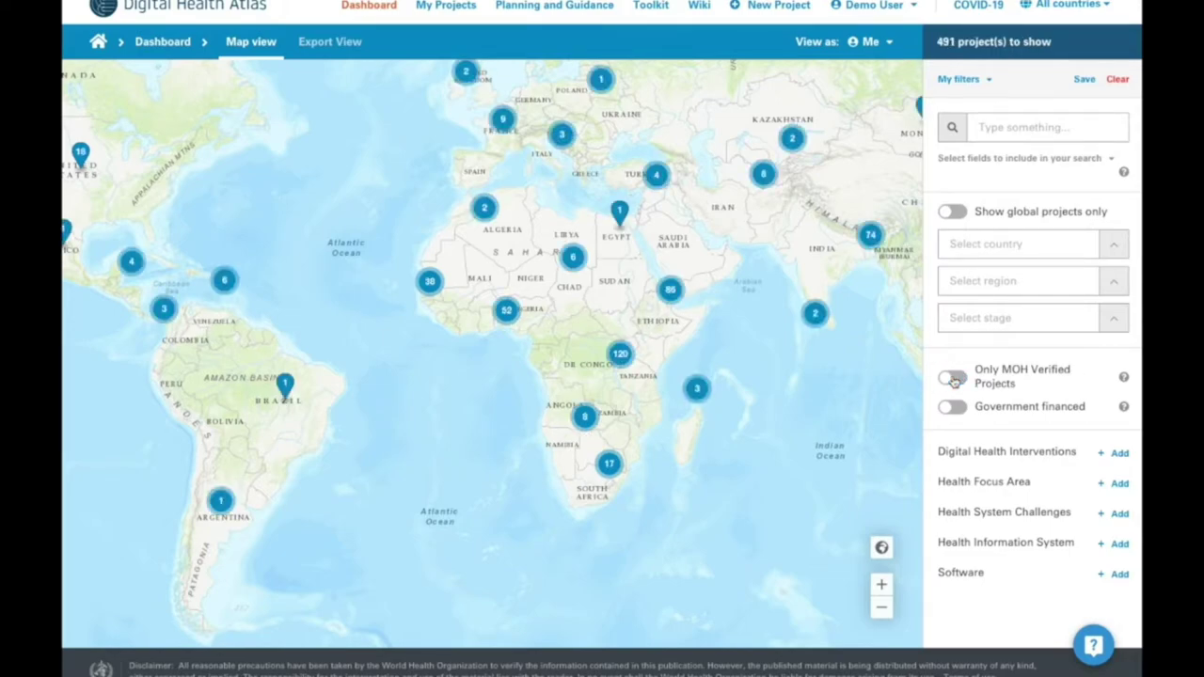
pyautogui.click(956, 410)
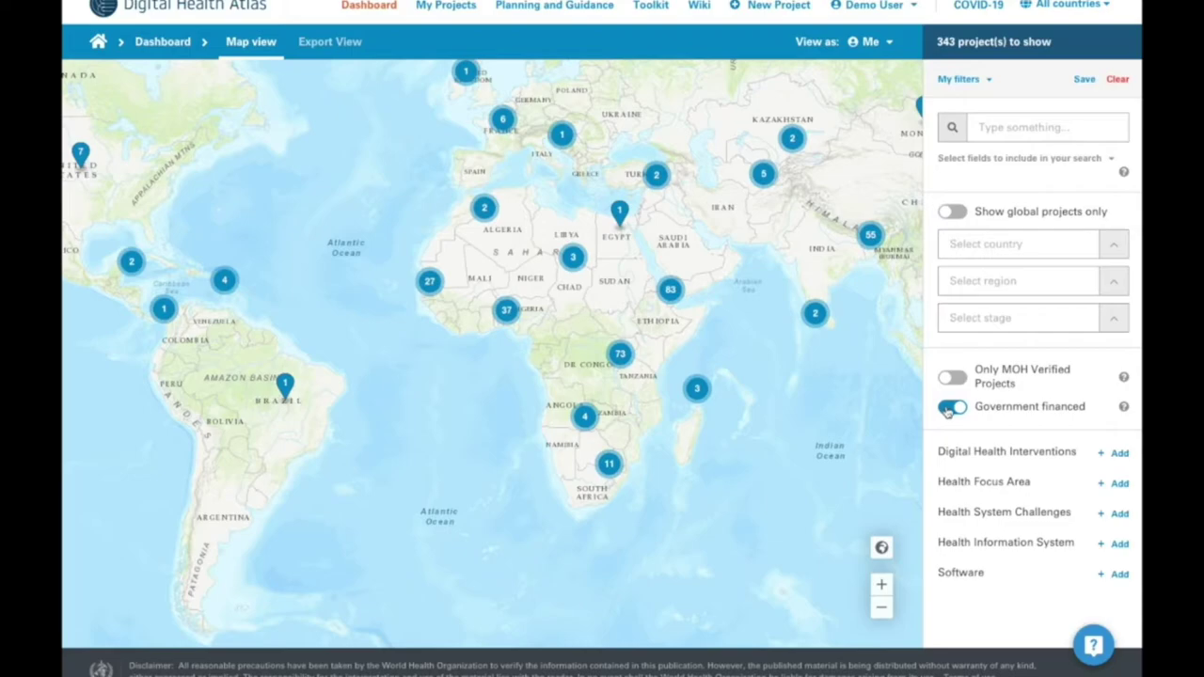
pyautogui.click(950, 408)
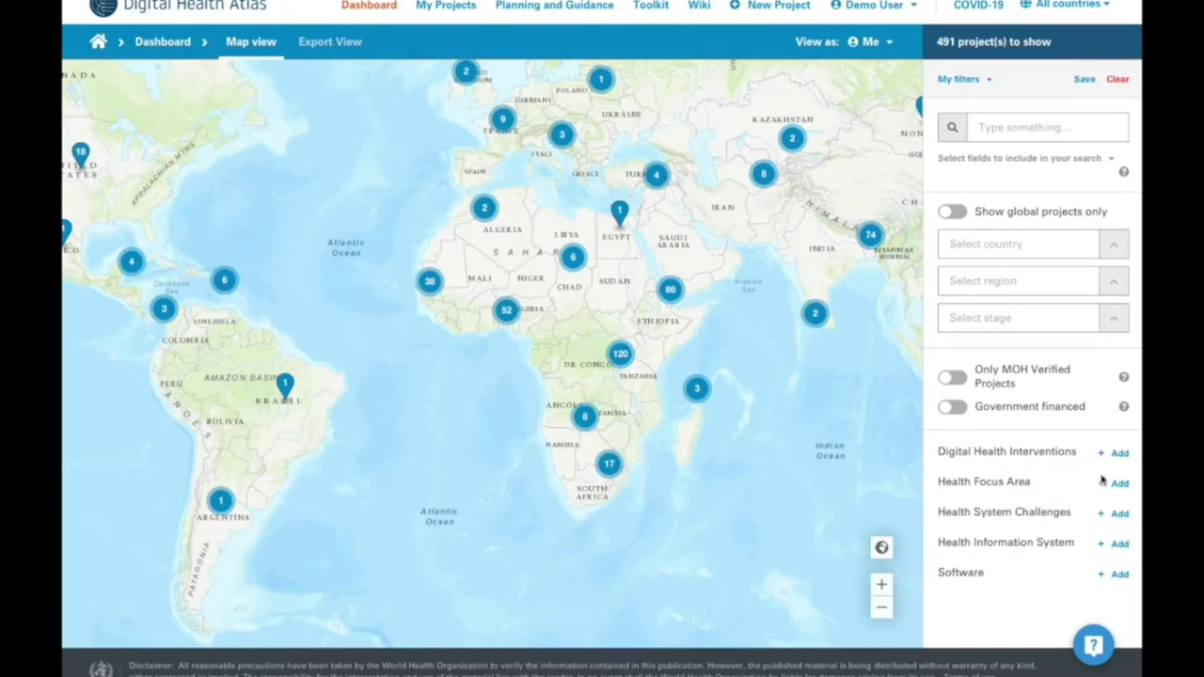
# - Browse the Digital Health Interventions categories and apply a Bamboo software filter to the map
pyautogui.click(1120, 454)
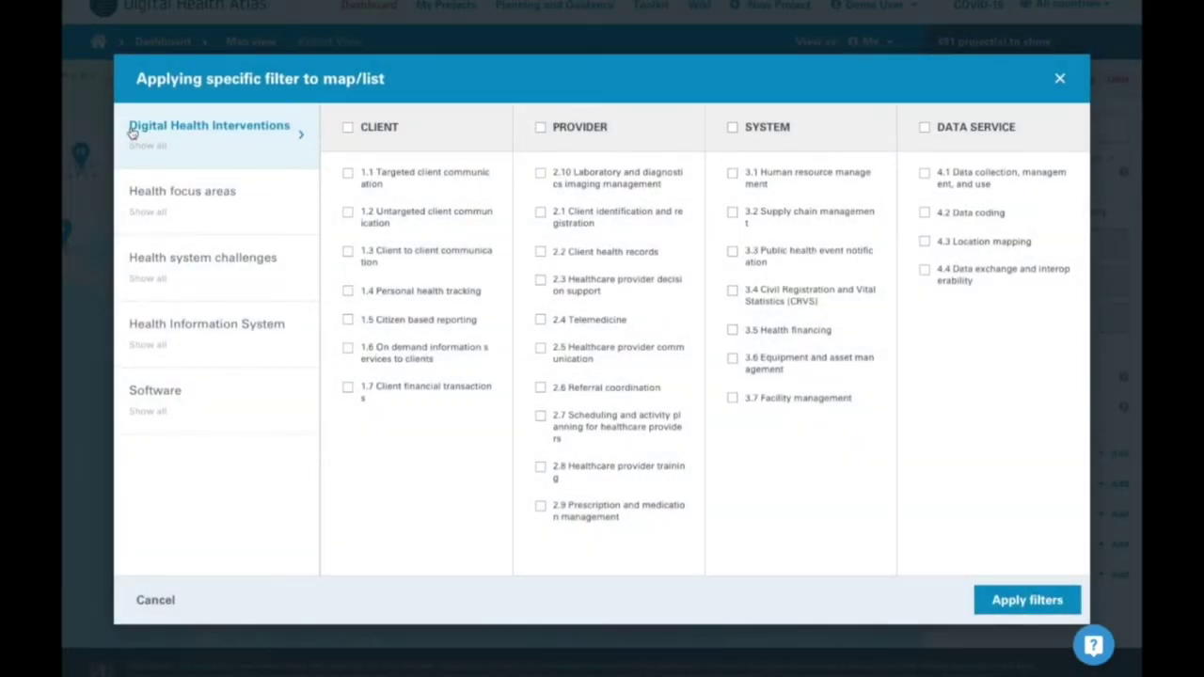
pyautogui.click(190, 207)
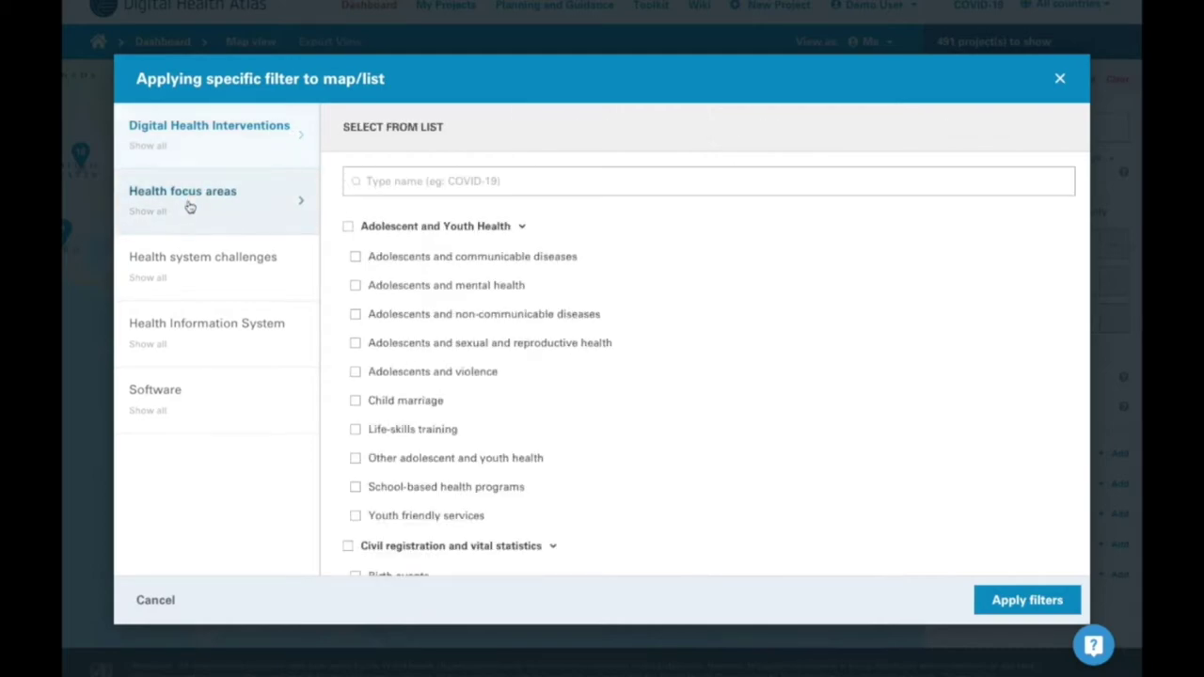
pyautogui.click(184, 284)
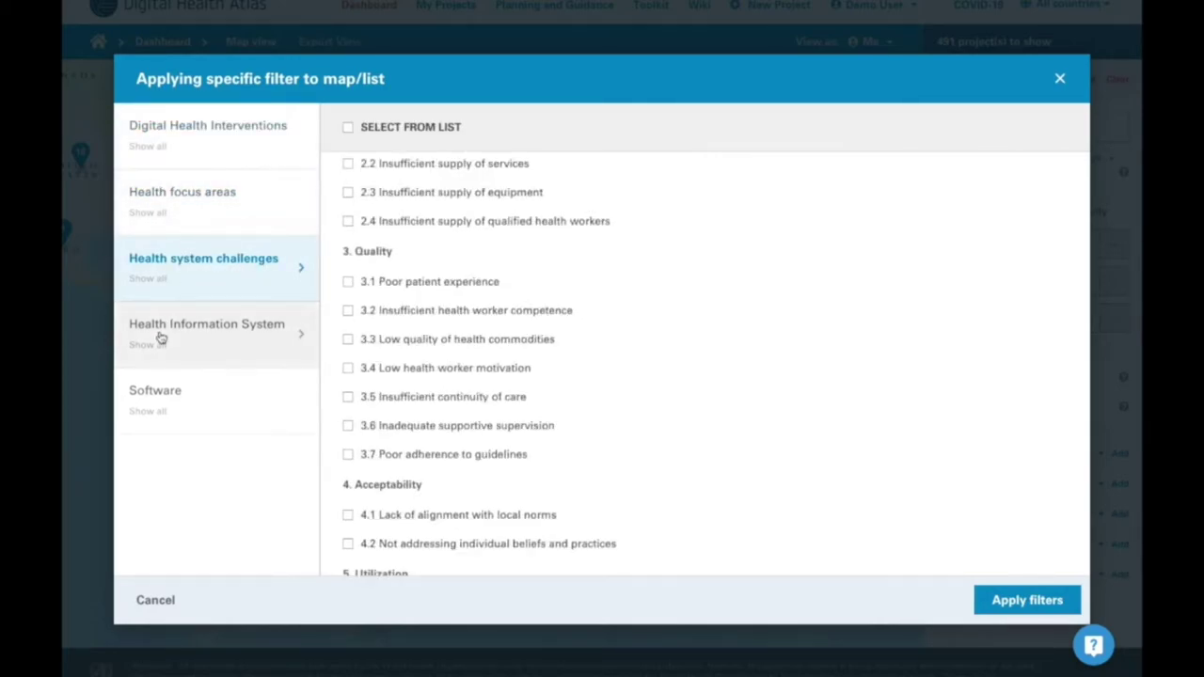
pyautogui.click(160, 339)
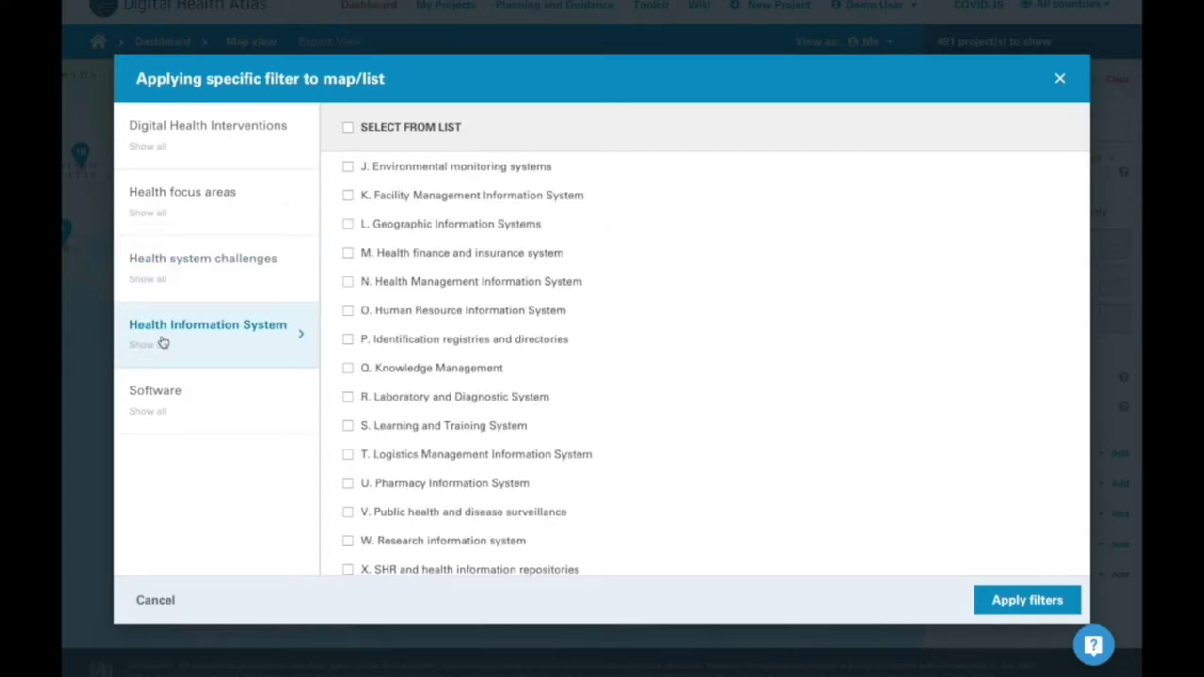
pyautogui.click(139, 405)
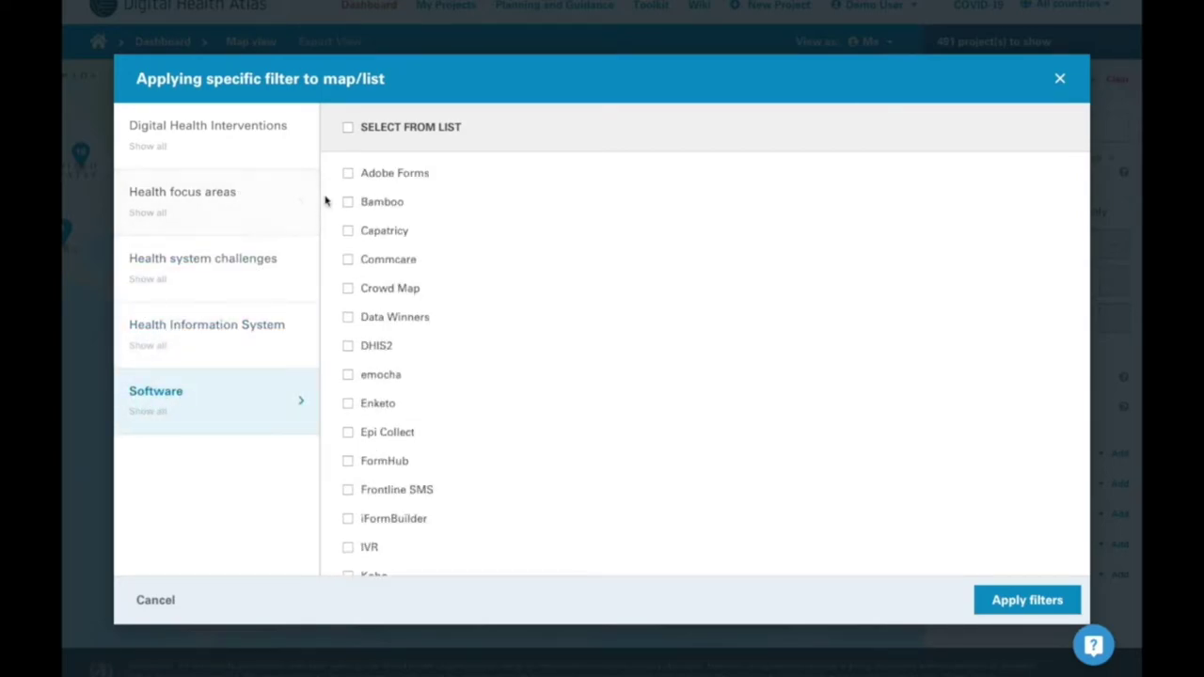
pyautogui.click(404, 204)
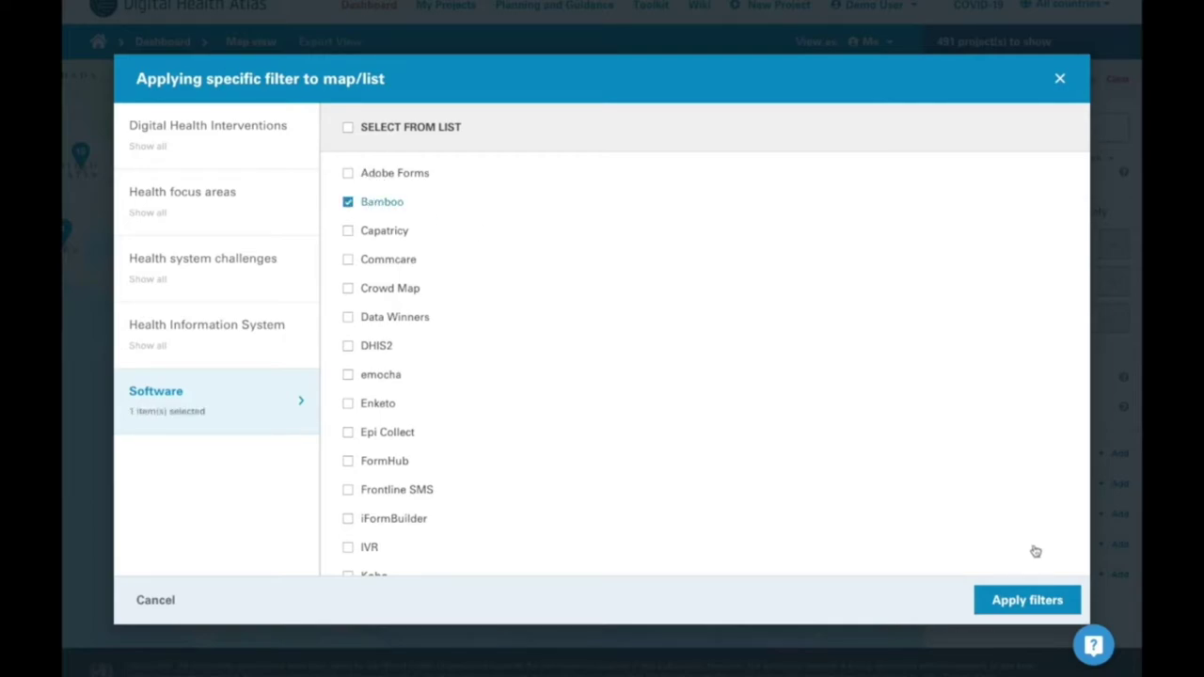
pyautogui.click(1028, 598)
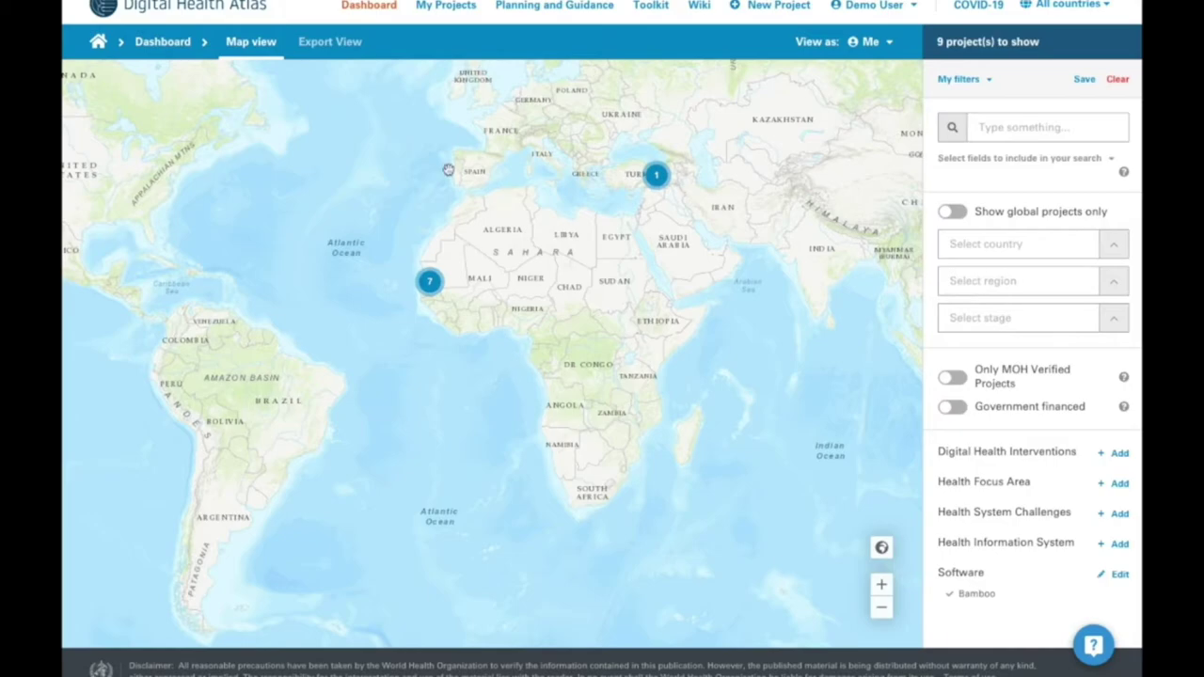
pyautogui.click(339, 49)
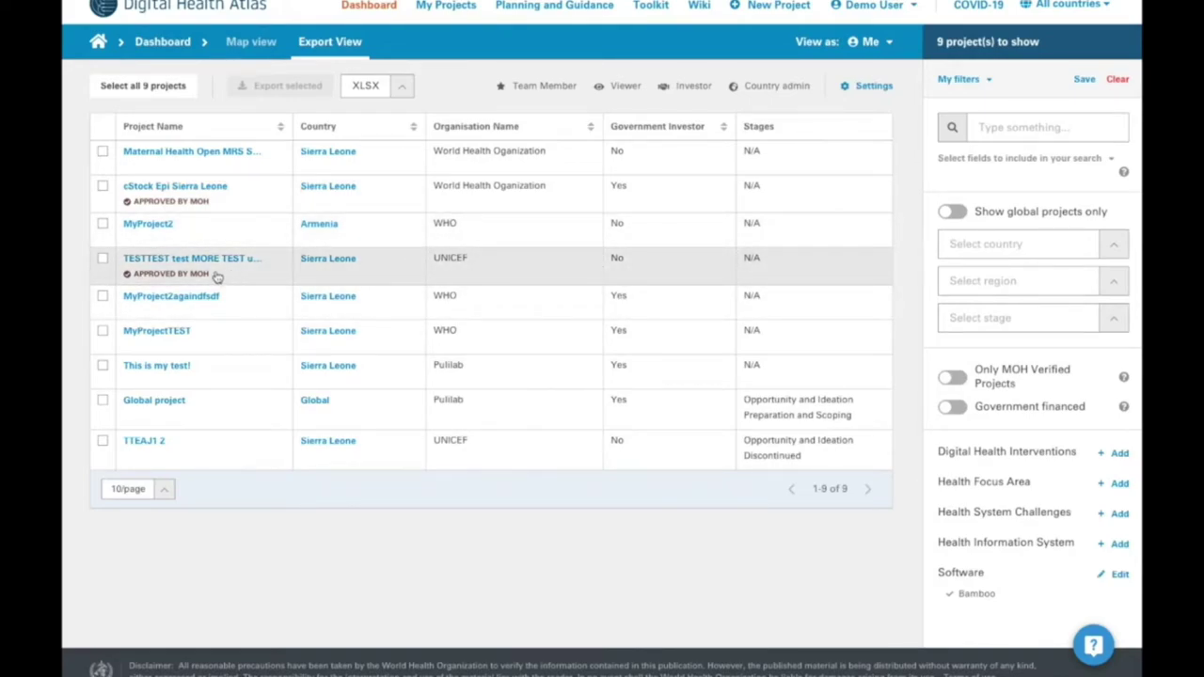
# - Export the first four Bamboo projects, including cStock Epi Sierra Leone and MyProject2, as XLSX
pyautogui.click(395, 87)
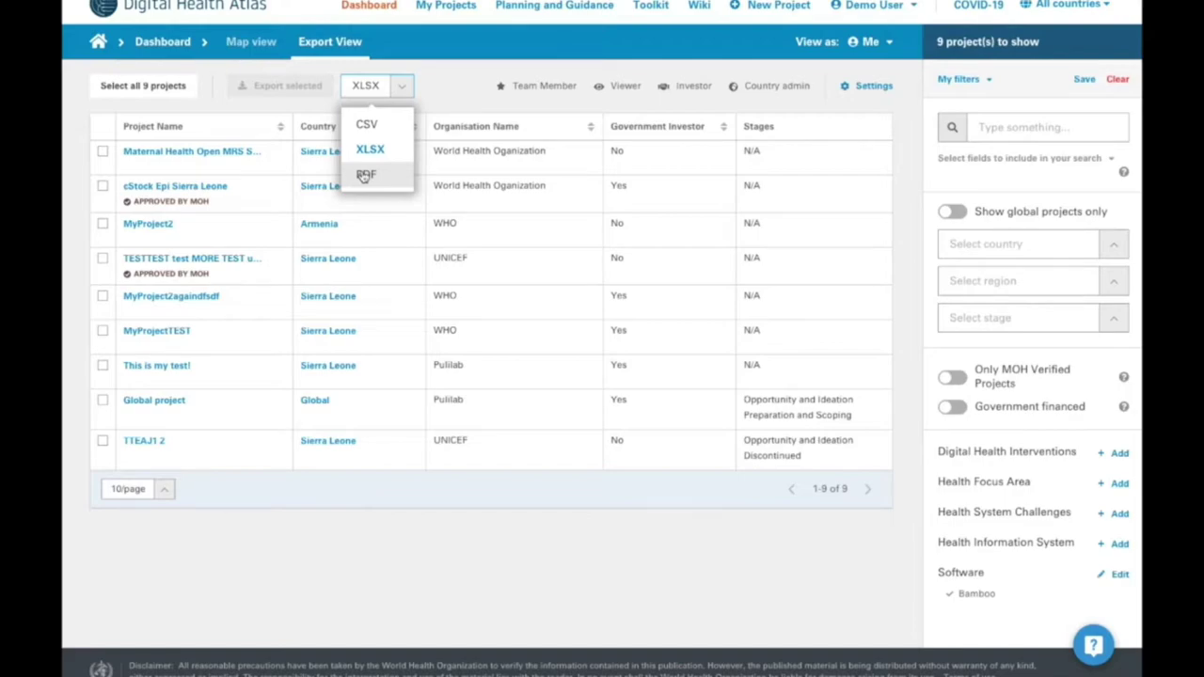
pyautogui.click(103, 152)
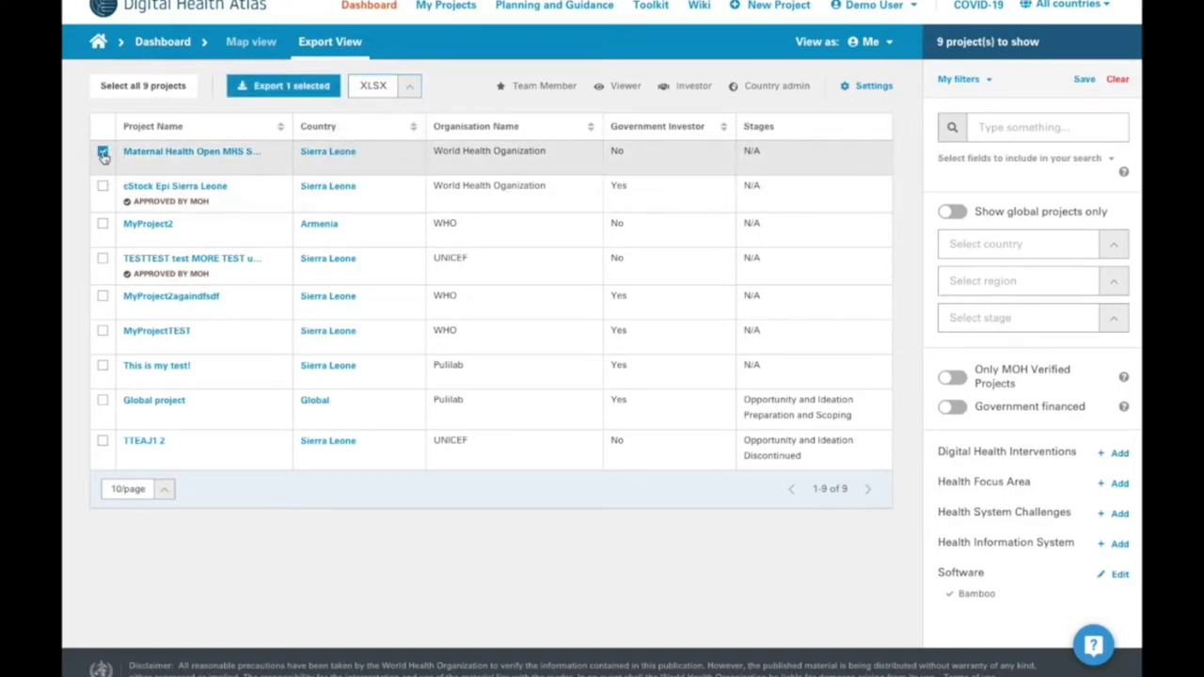
pyautogui.click(103, 153)
pyautogui.click(102, 152)
pyautogui.click(103, 186)
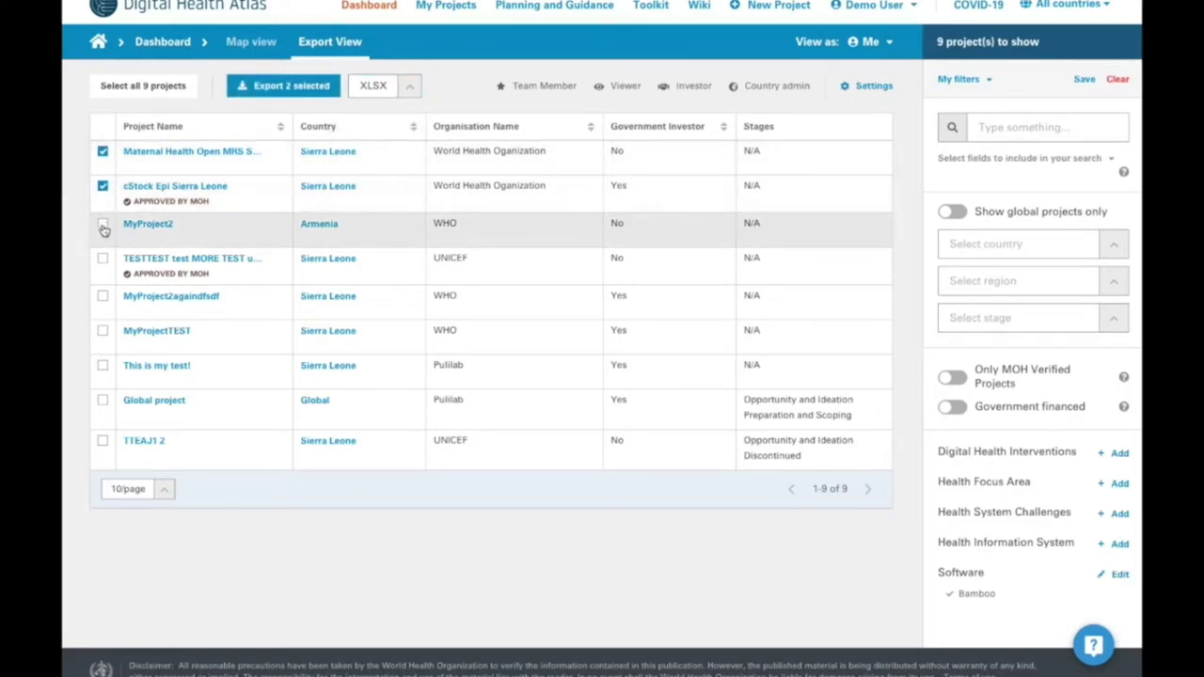
pyautogui.click(103, 226)
pyautogui.click(102, 259)
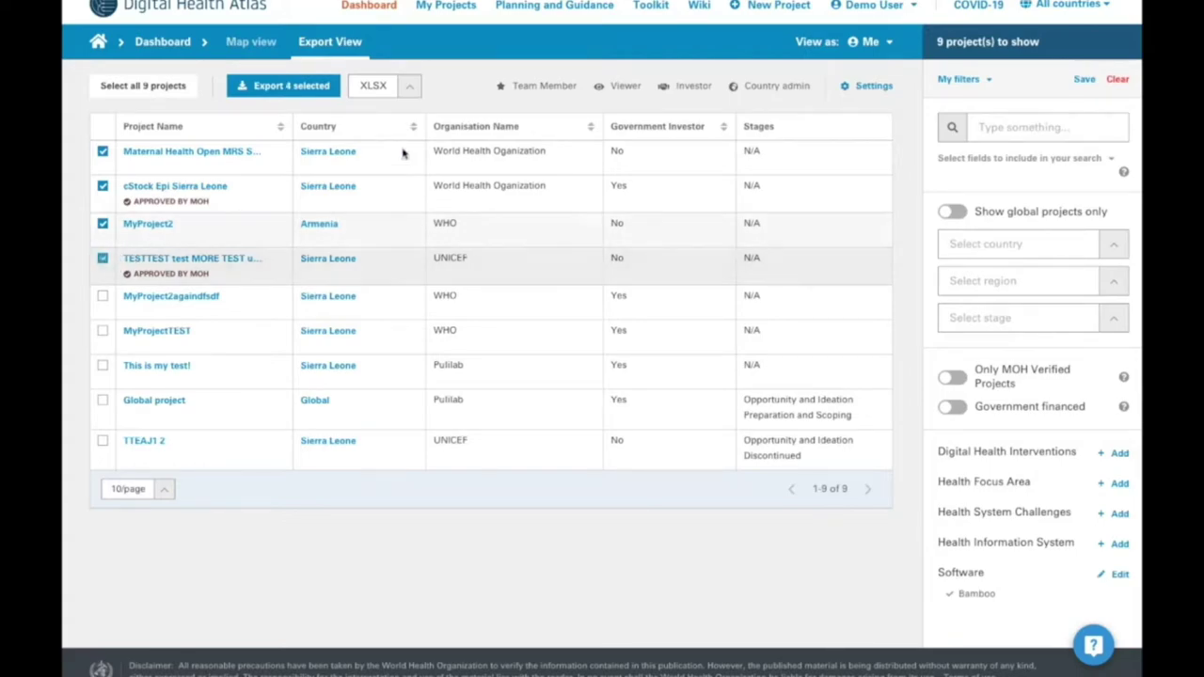
pyautogui.click(282, 86)
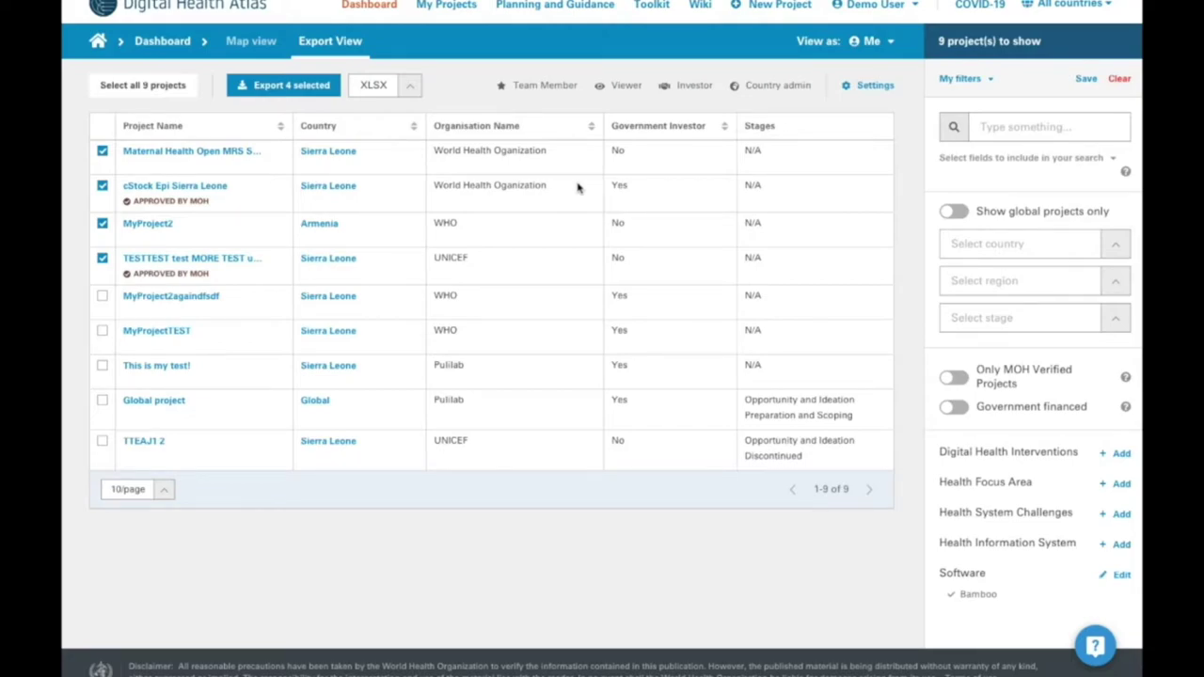
# - Start a new project and preview the Implementation, Stages and Technology sections before returning to General
pyautogui.click(766, 8)
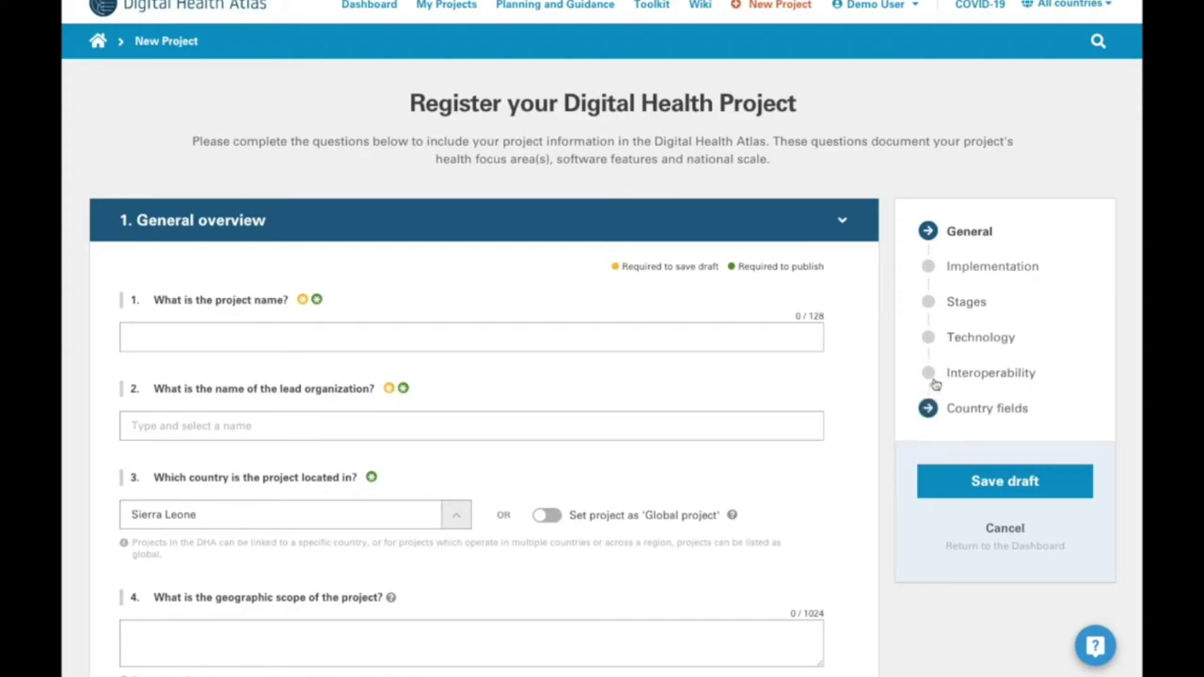
pyautogui.click(958, 266)
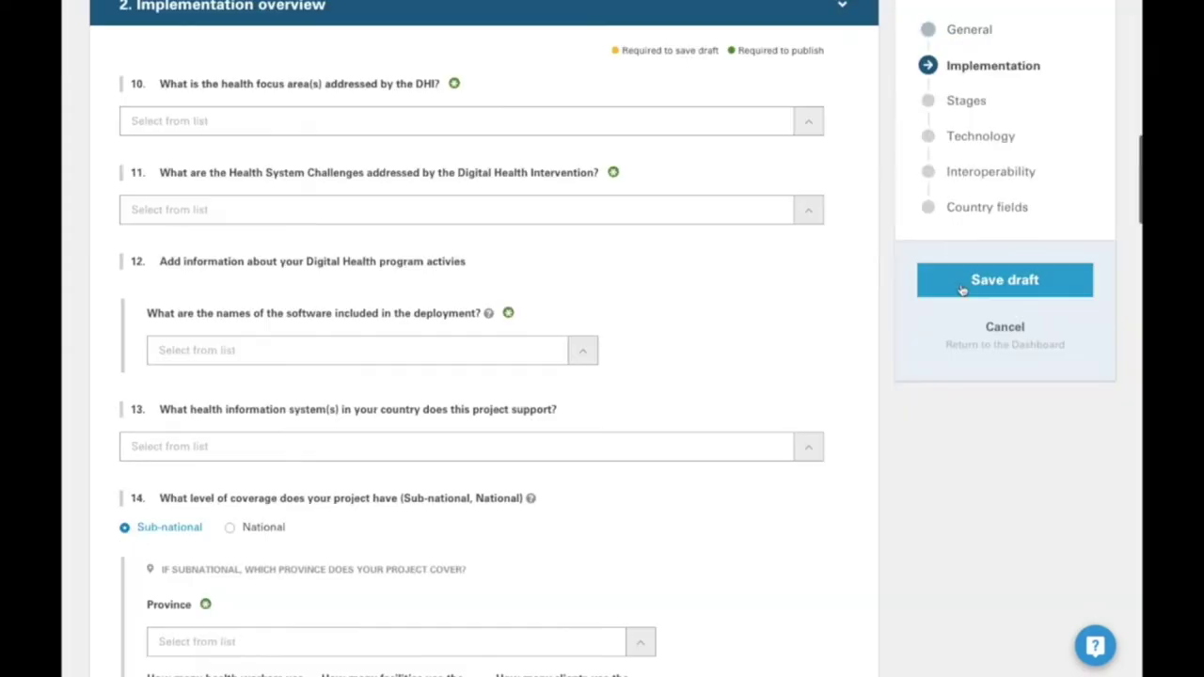
pyautogui.click(963, 102)
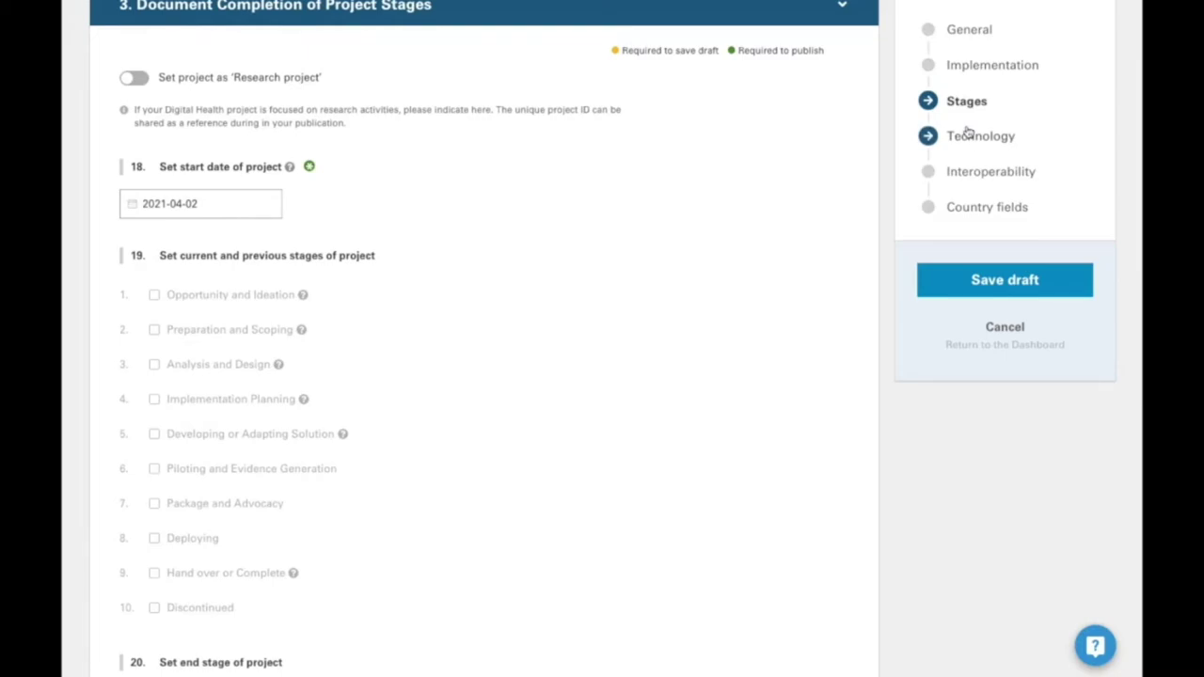
pyautogui.click(969, 134)
pyautogui.click(969, 31)
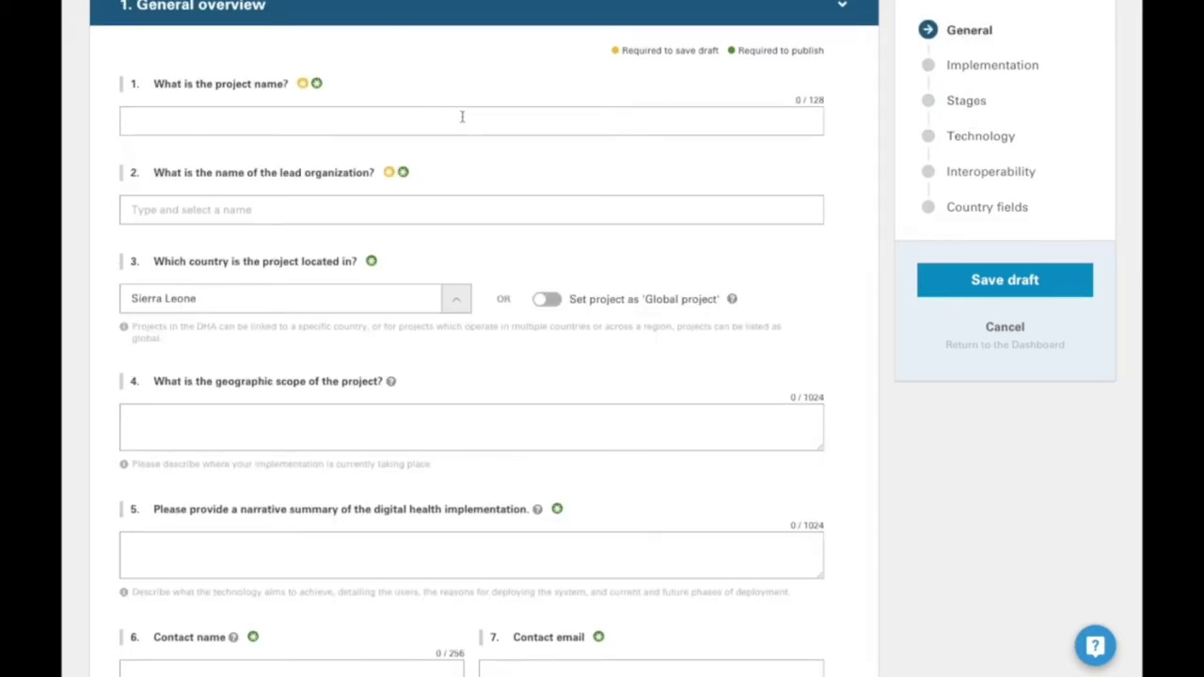
pyautogui.scroll(3, 462, 116)
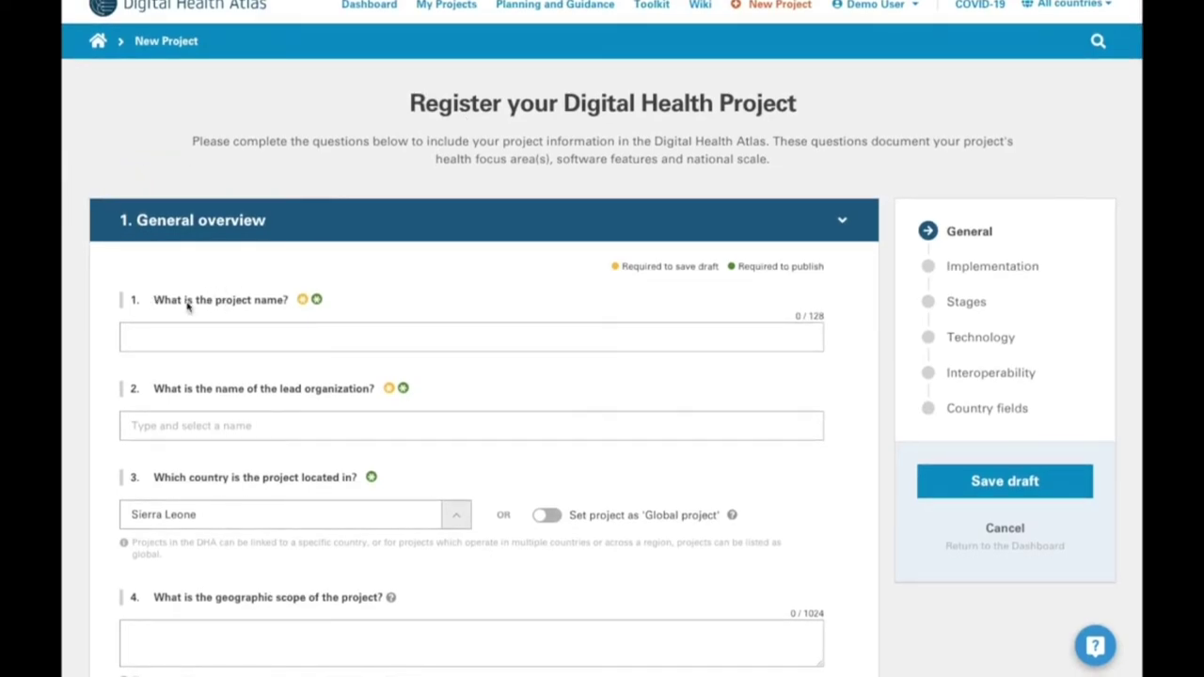
# - Name the project 'Some unique project name'
pyautogui.click(135, 335)
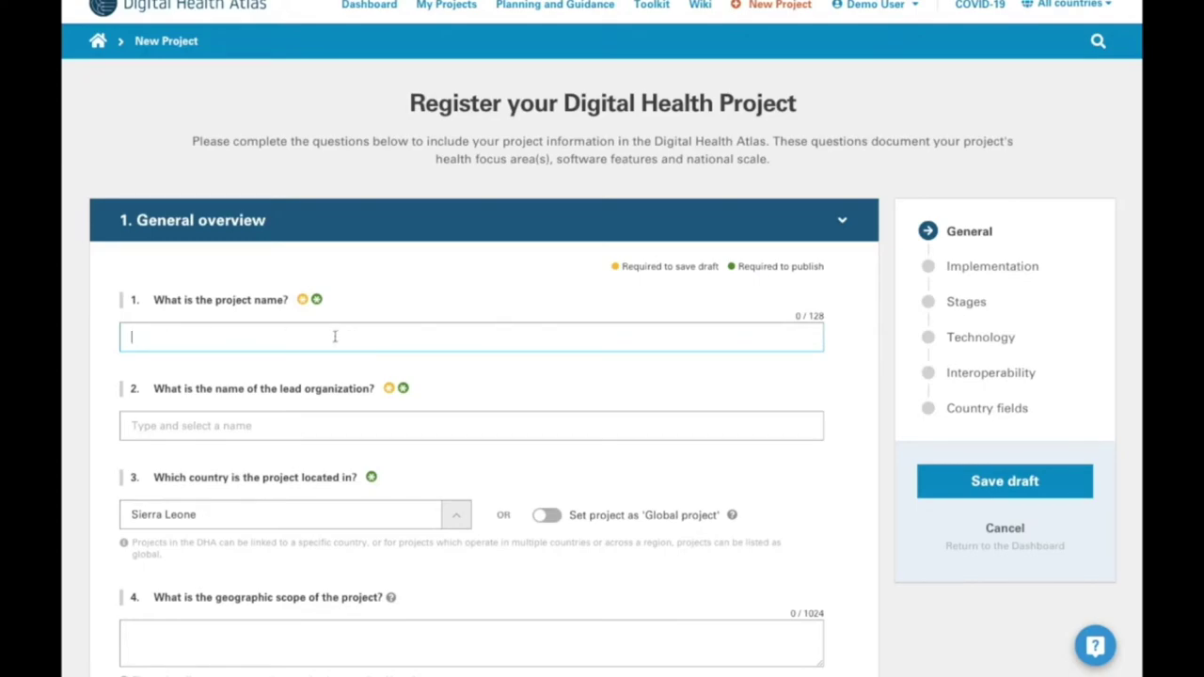
pyautogui.write('Some unique project name')
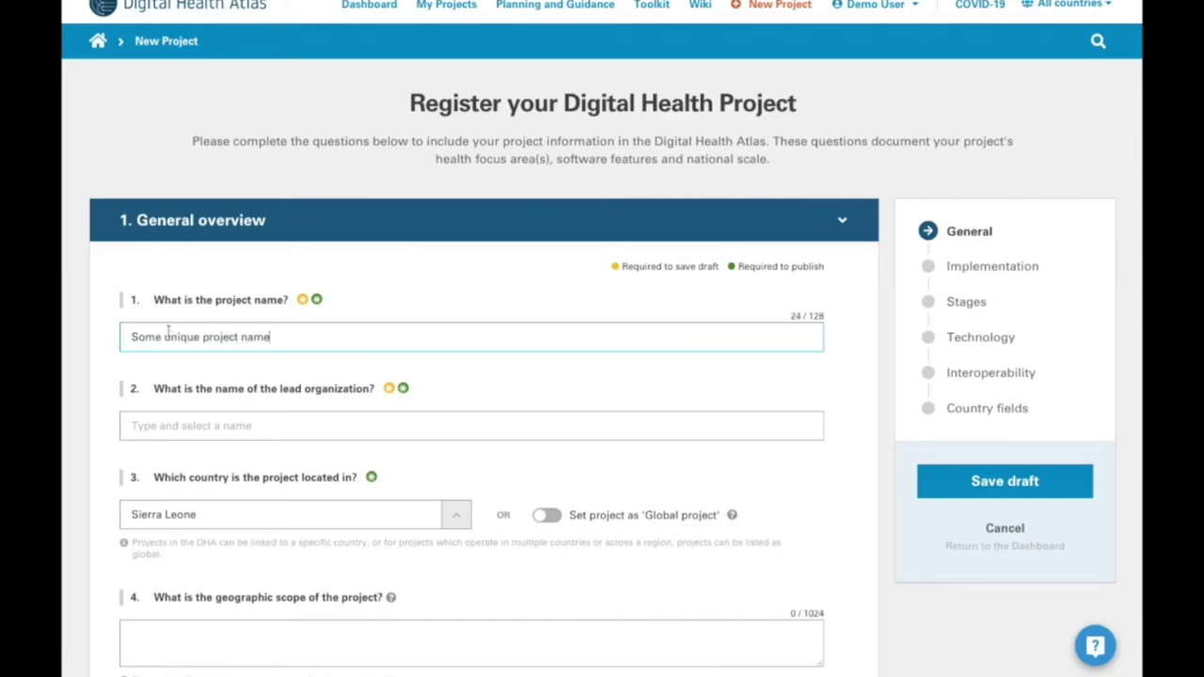
pyautogui.scroll(-1, 170, 339)
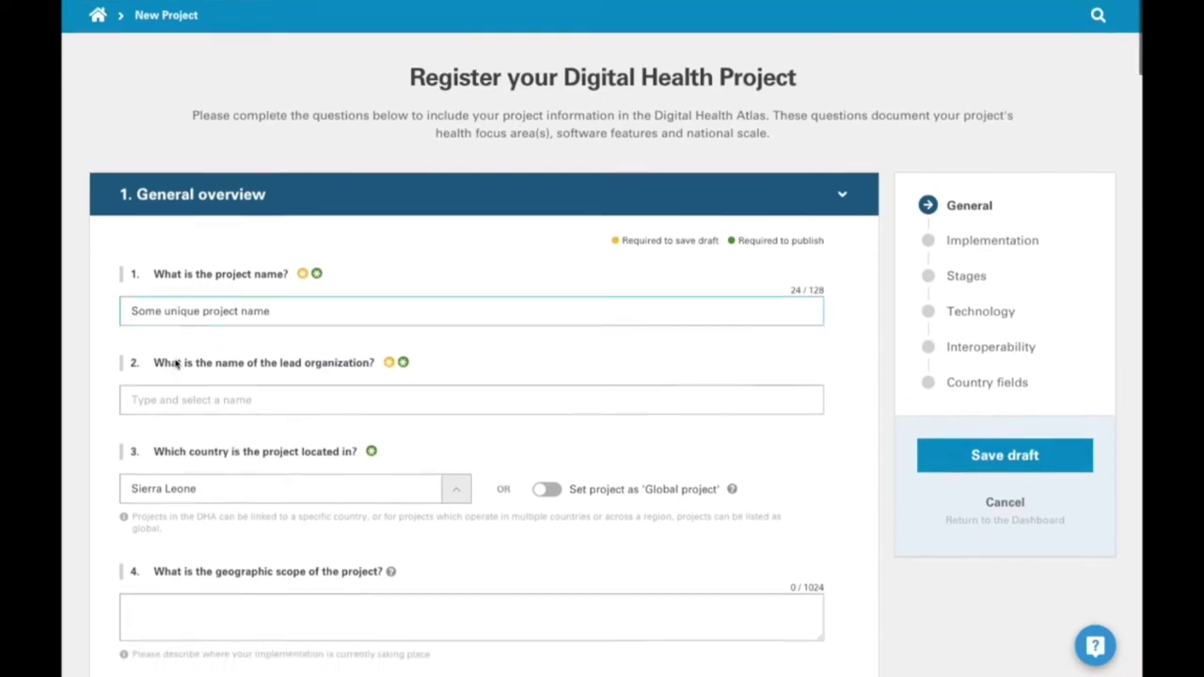
# - Choose Demo Organisation as the project's lead organization
pyautogui.click(188, 341)
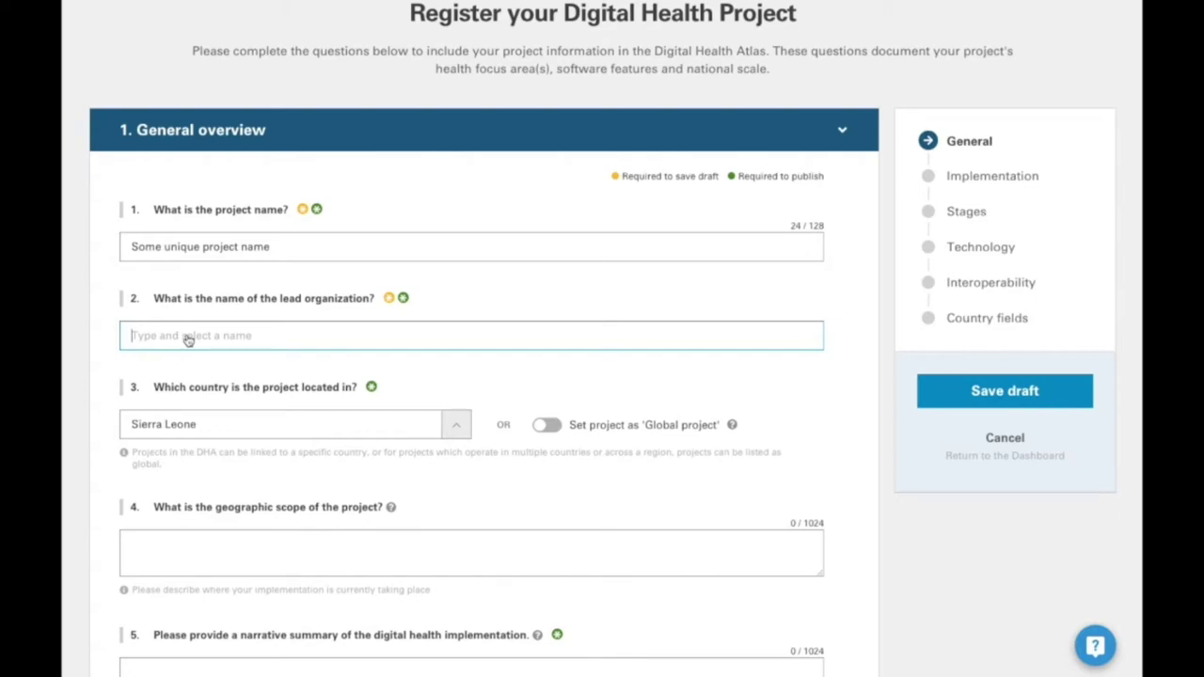
pyautogui.click(234, 336)
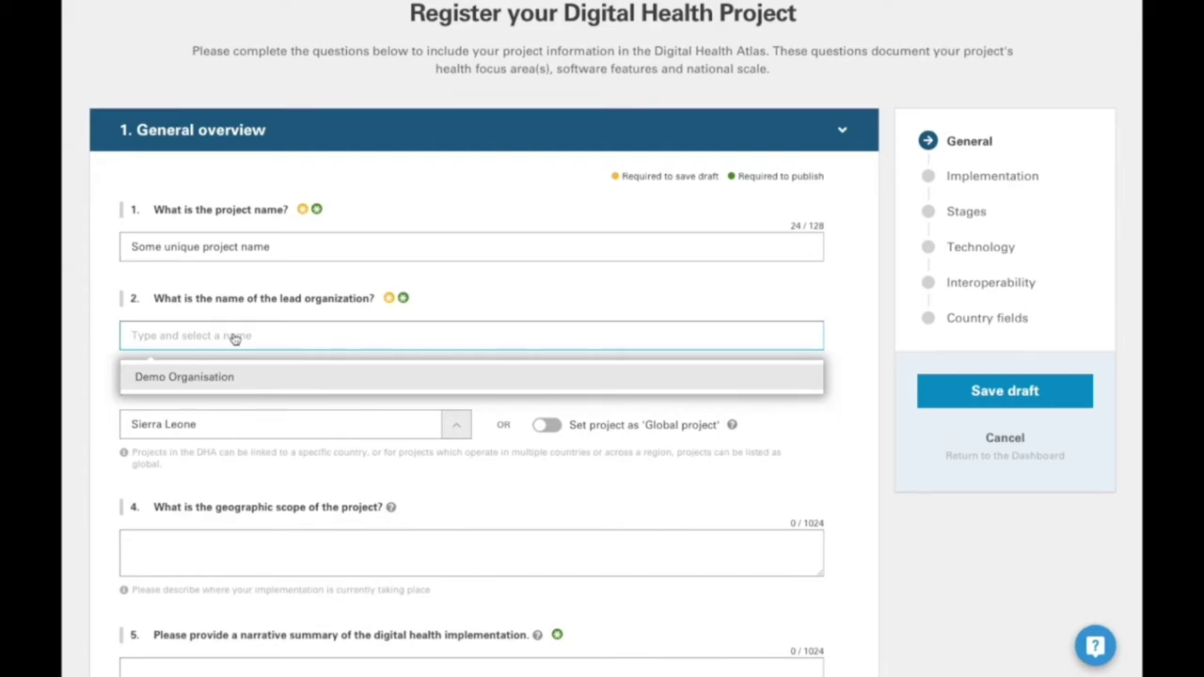
pyautogui.click(216, 377)
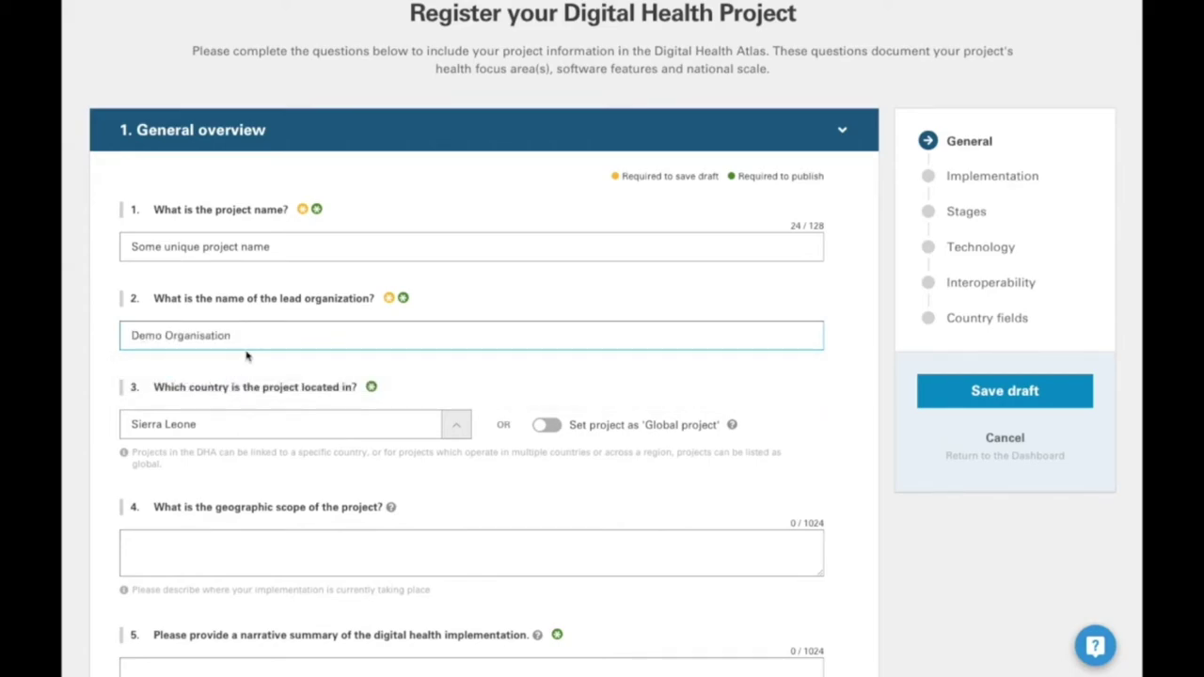
pyautogui.scroll(-2, 384, 408)
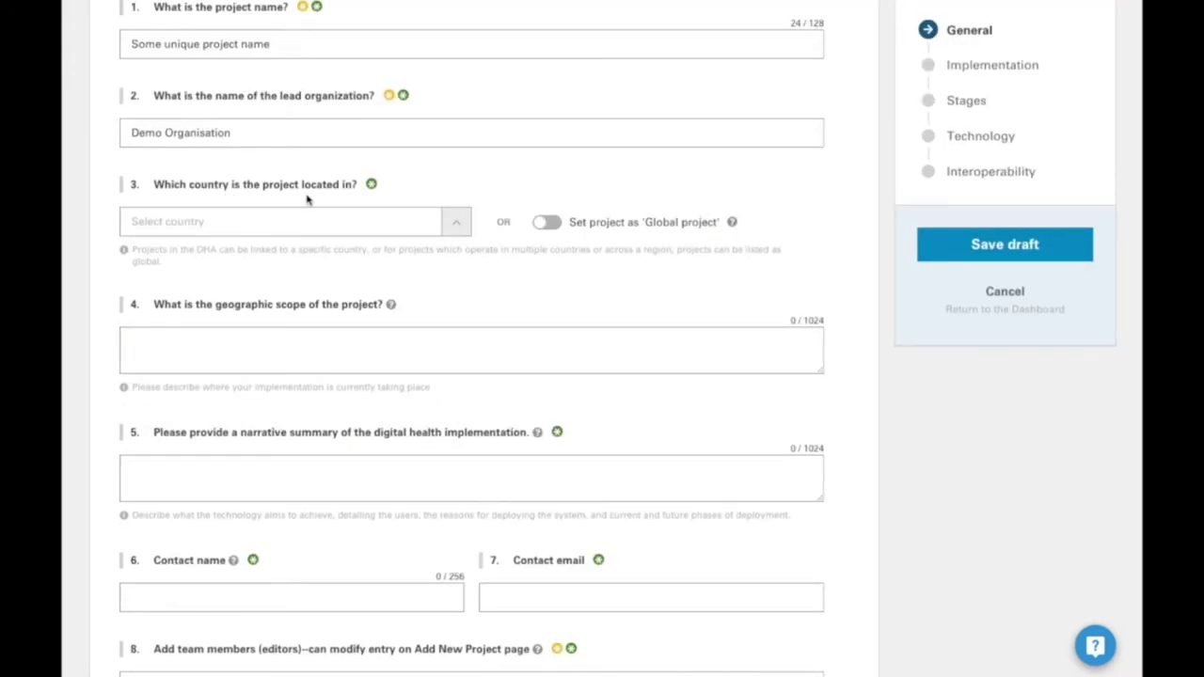
# - Set the project country to Sierra Leone instead of a global project
pyautogui.click(551, 223)
pyautogui.click(551, 223)
pyautogui.click(322, 219)
pyautogui.write('sierra')
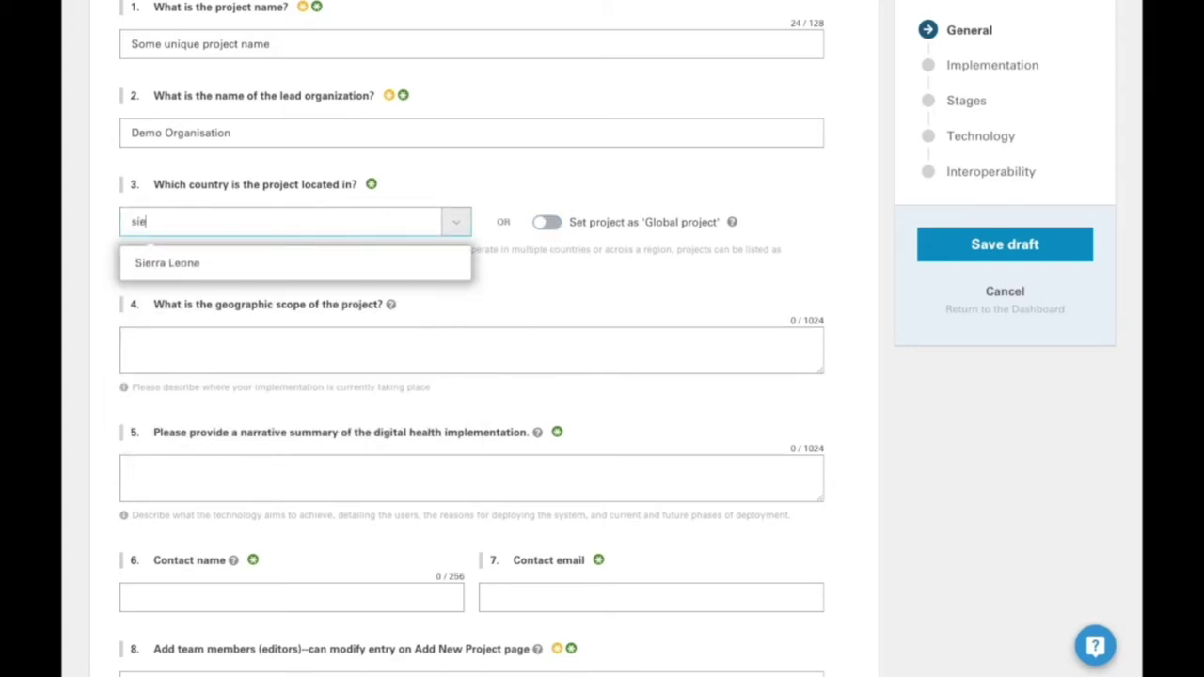
pyautogui.click(272, 263)
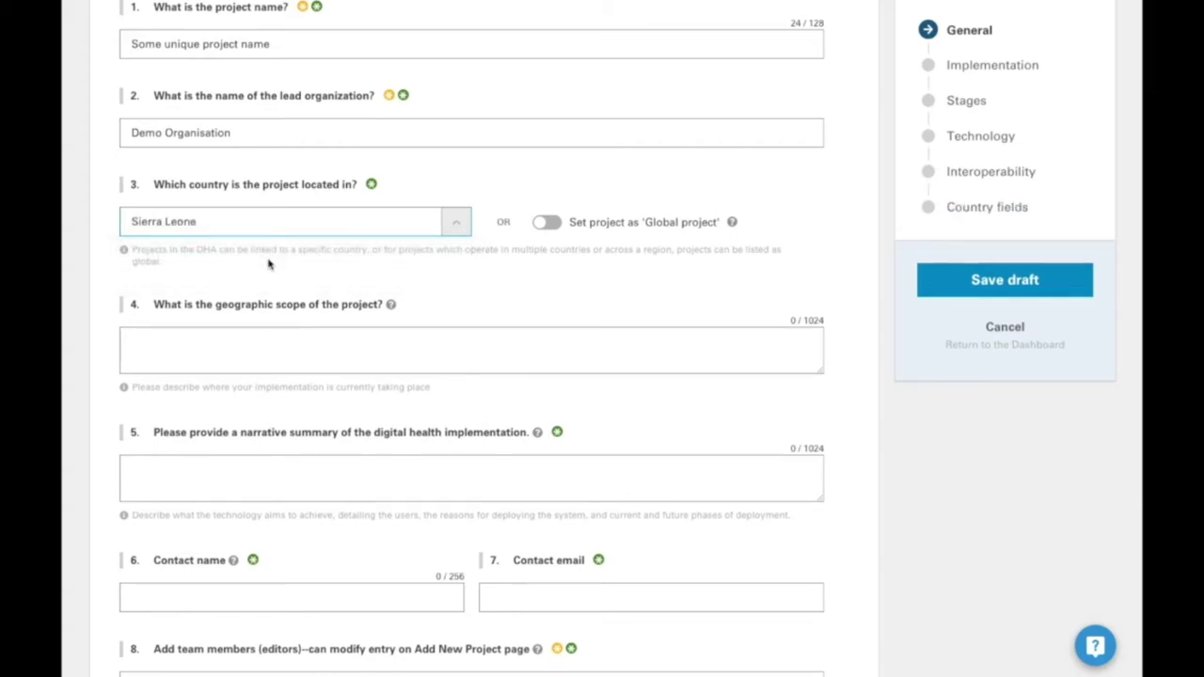
# - Answer geographic scope with 'further explanation' and summary with 'deep dive into the project description'
pyautogui.click(248, 345)
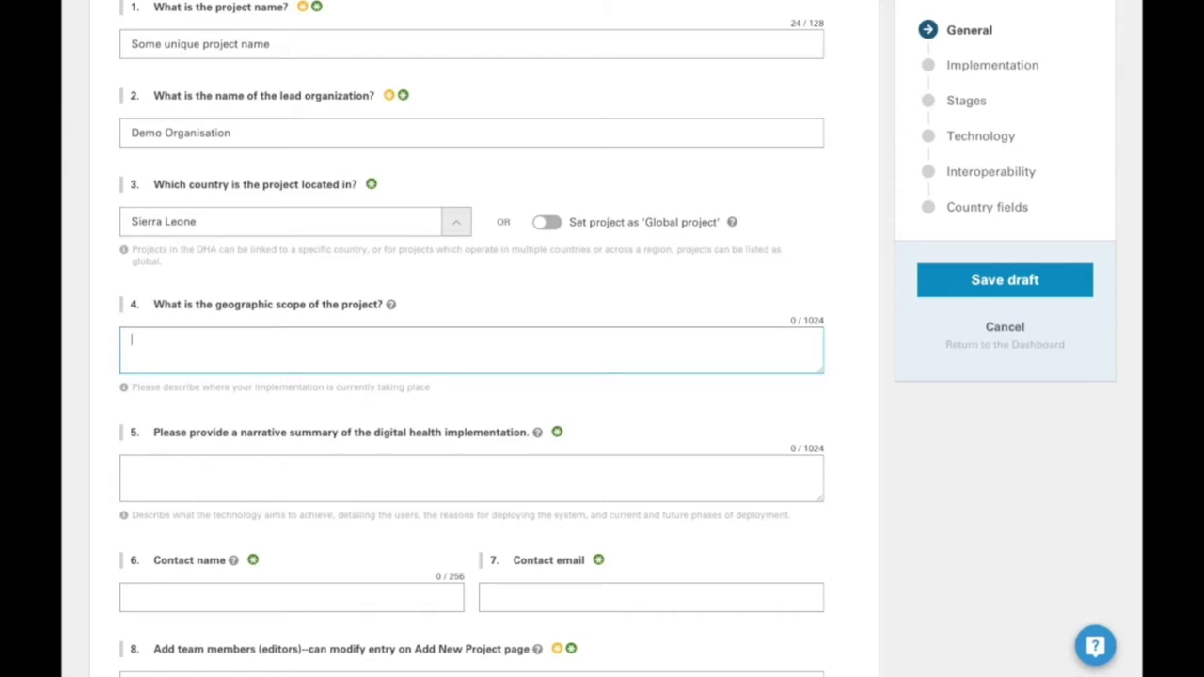
pyautogui.write('further explanation')
pyautogui.click(272, 480)
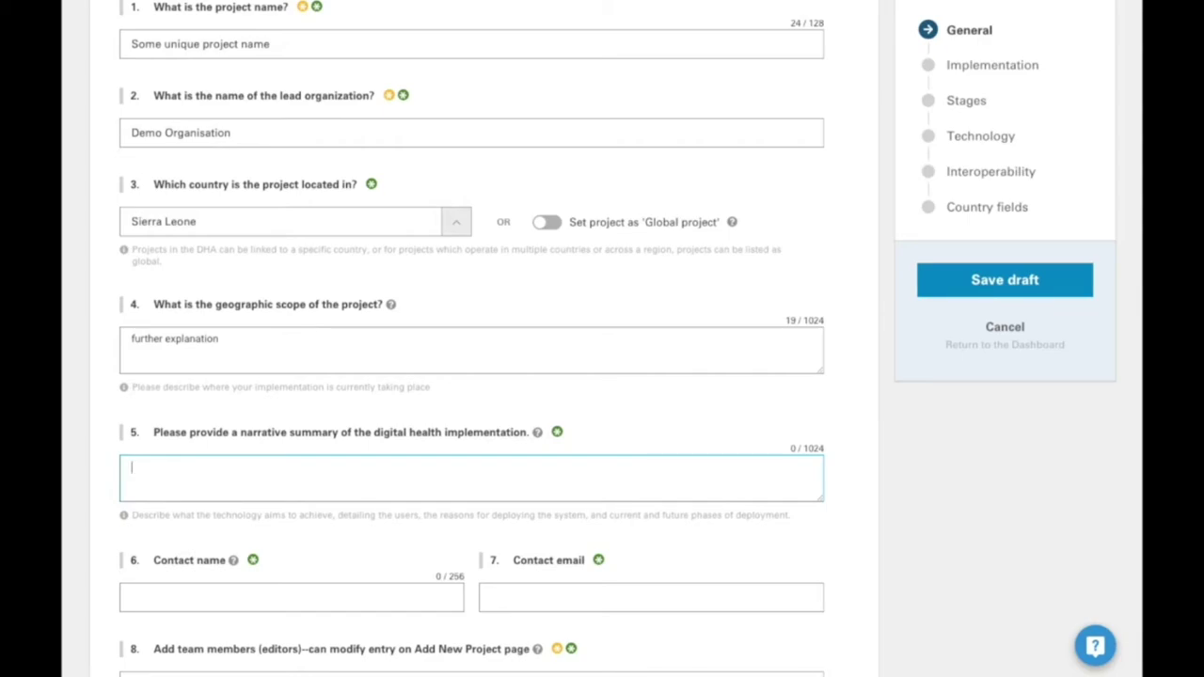
pyautogui.write('deep dive into the pro')
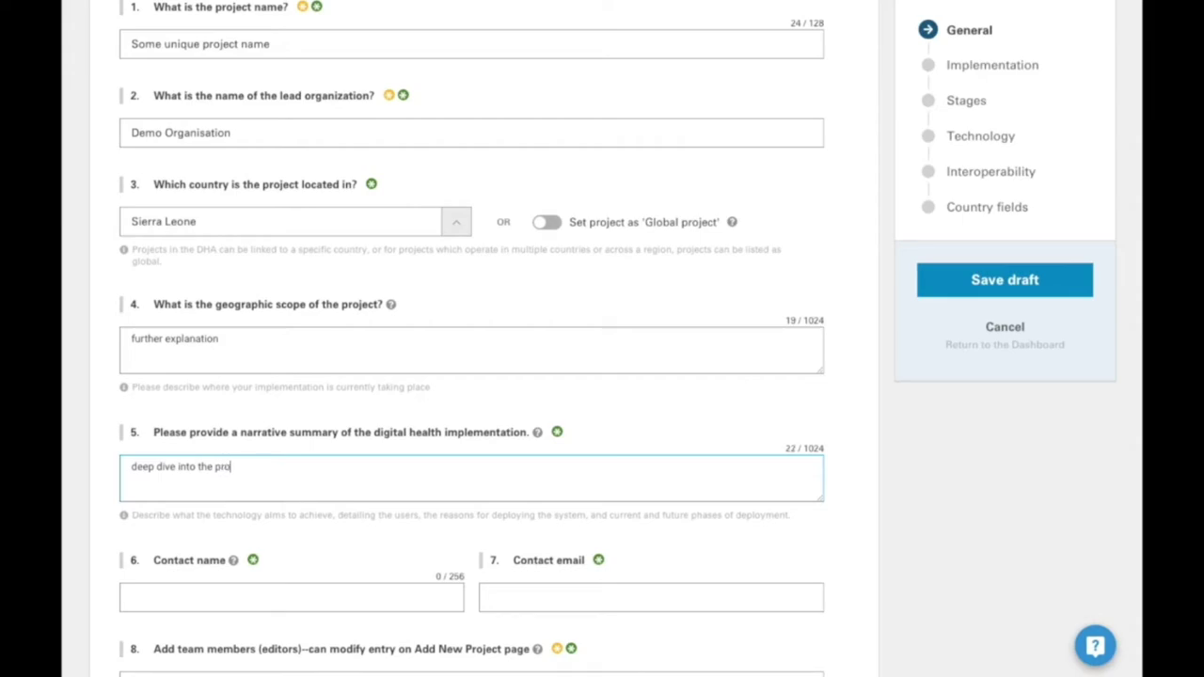
pyautogui.write('ject description')
pyautogui.scroll(-3, 189, 420)
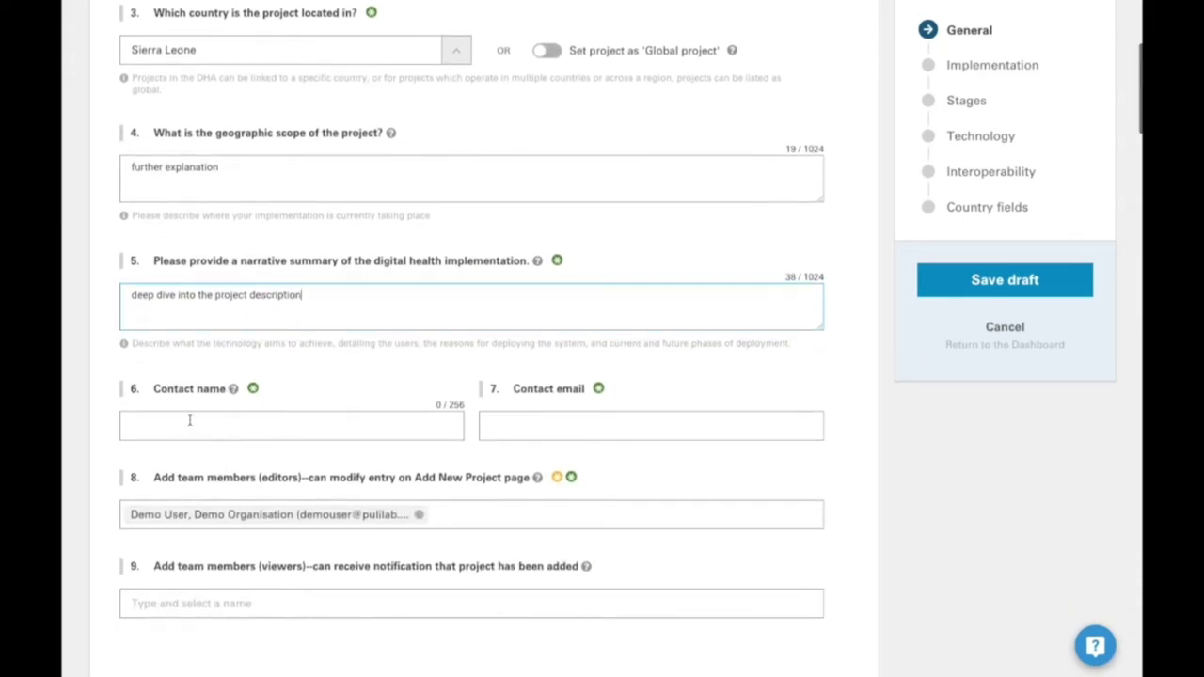
# - Enter the contact name and the contact's e-mail address in questions 6 and 7
pyautogui.click(189, 421)
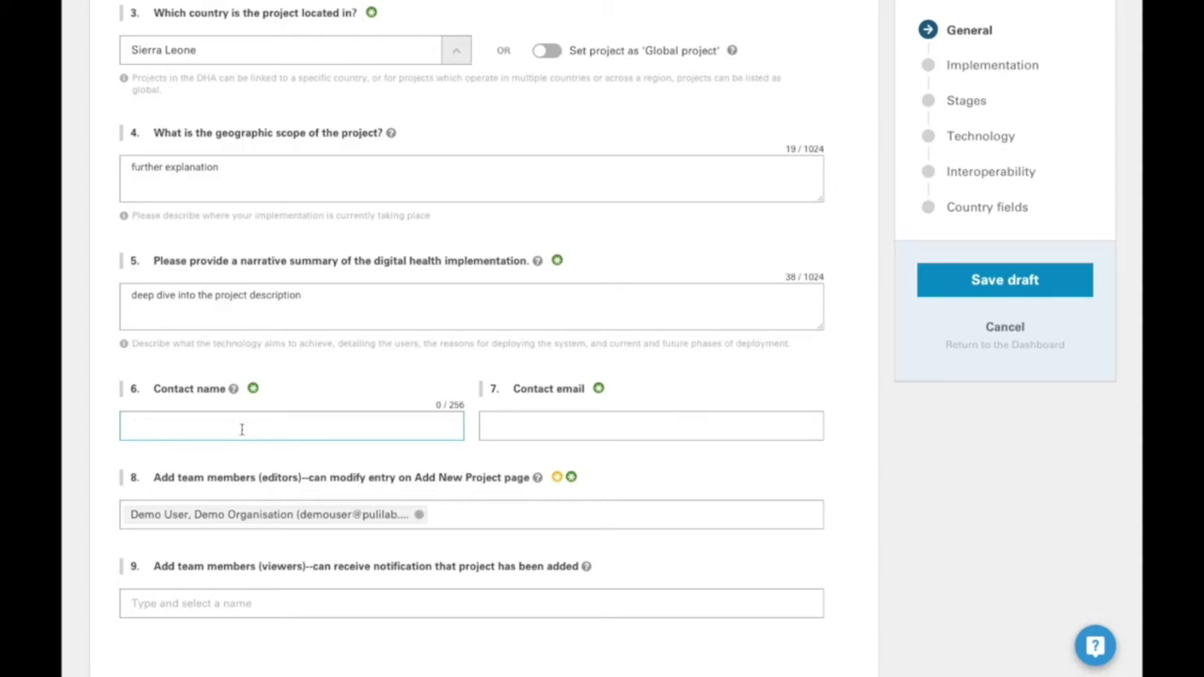
pyautogui.write('admin contact')
pyautogui.click(491, 425)
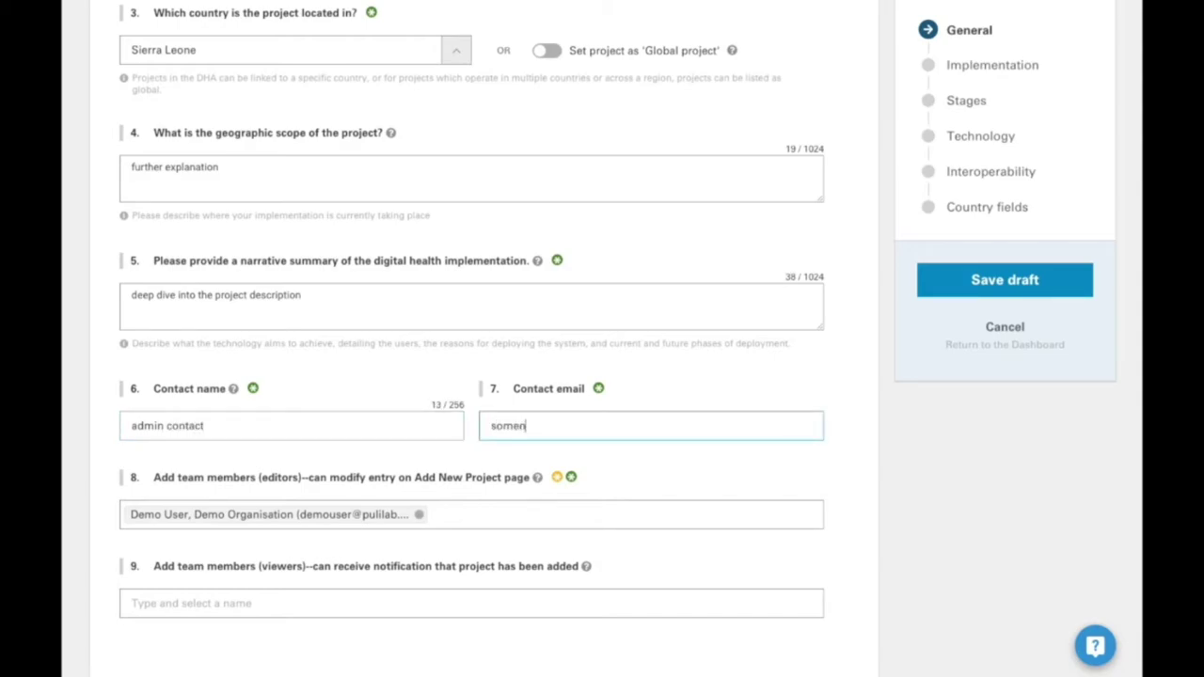
# - Add a second team member as an editor using their e-mail address
pyautogui.click(587, 514)
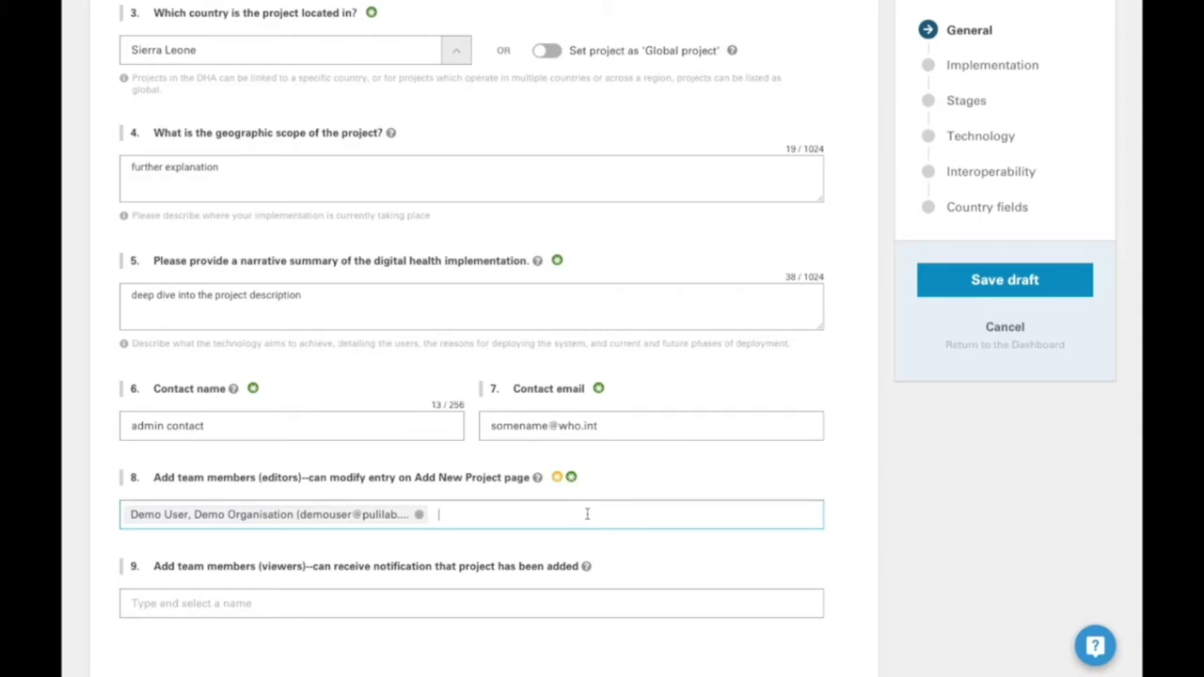
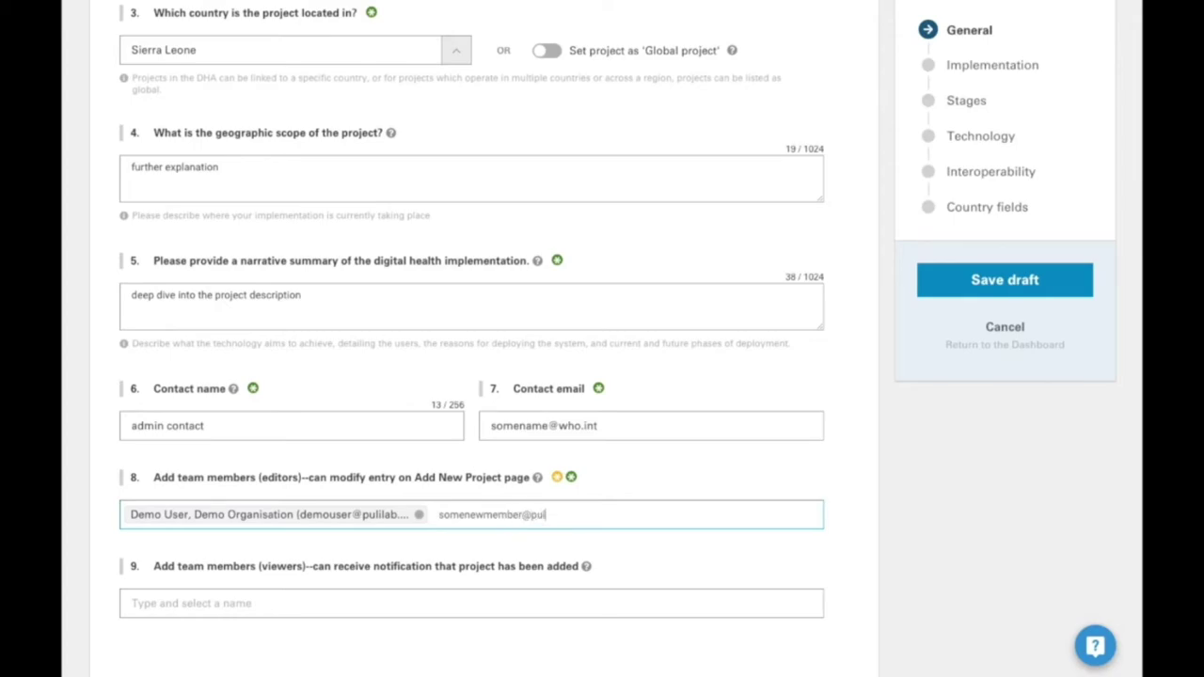
pyautogui.press('Return')
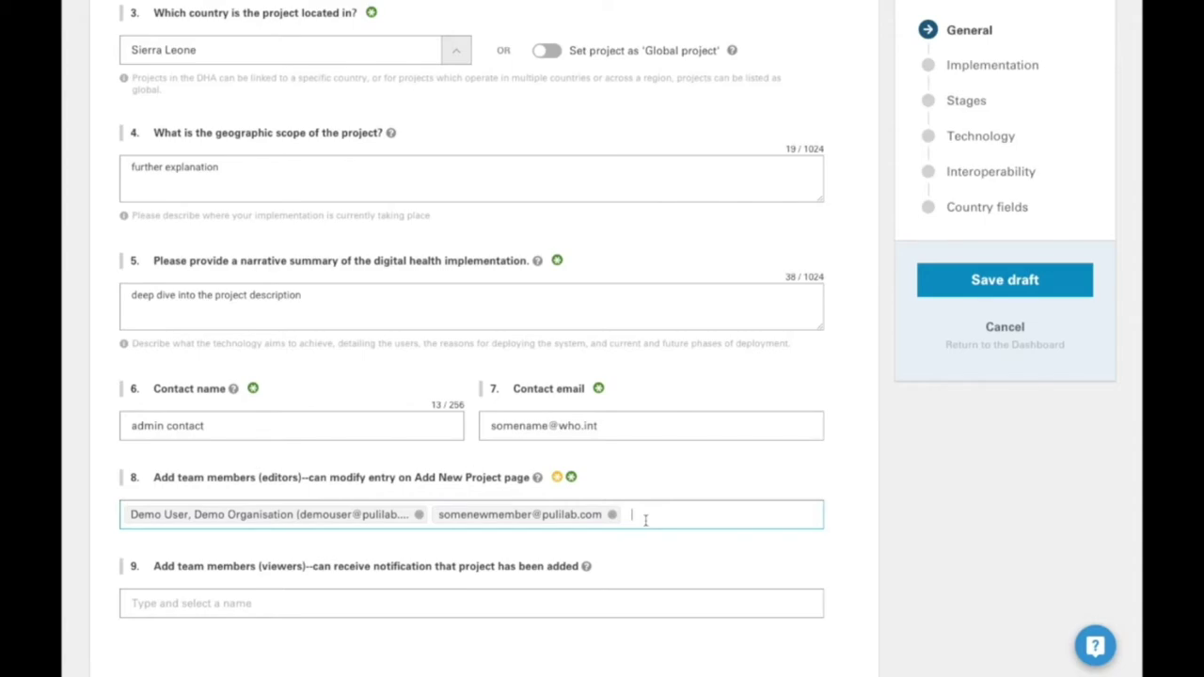
# - Scroll past the viewers field down to the Implementation overview questions
pyautogui.scroll(-1, 646, 522)
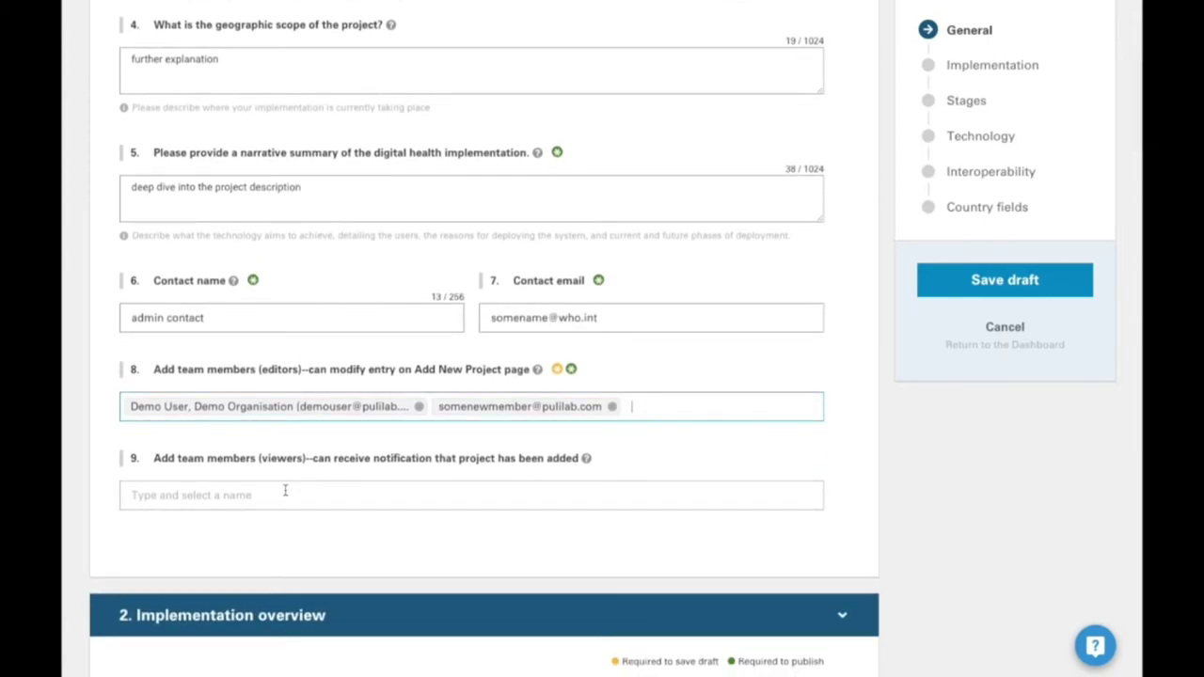
pyautogui.click(285, 492)
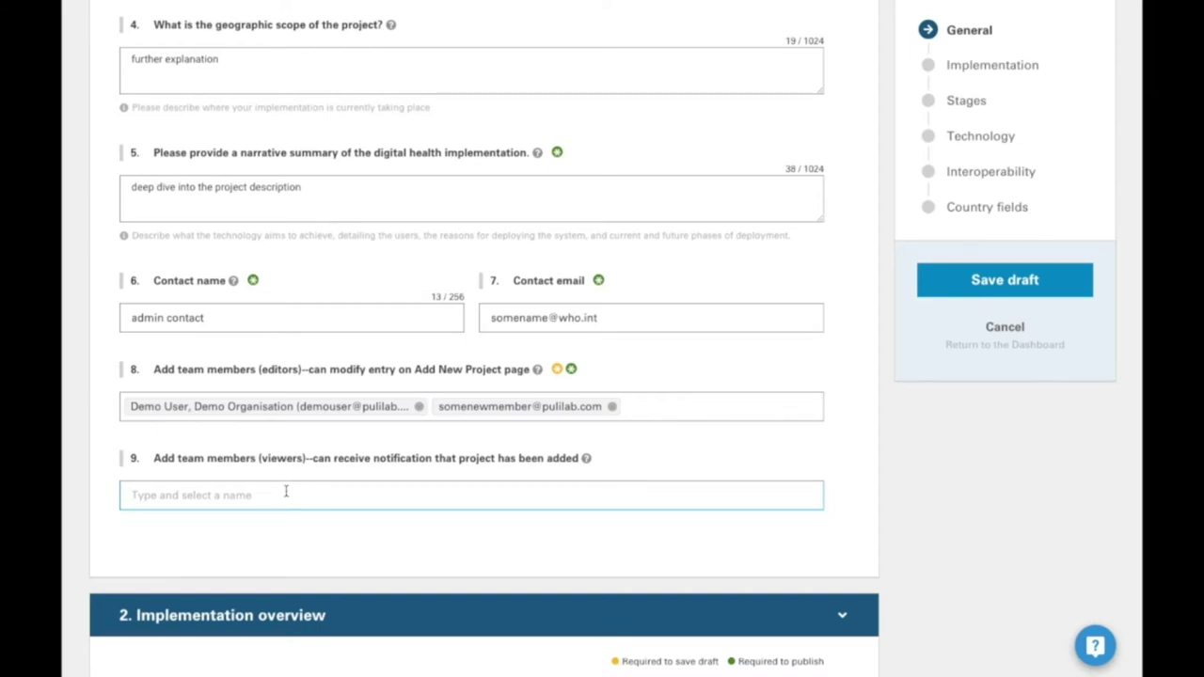
pyautogui.scroll(-2, 286, 491)
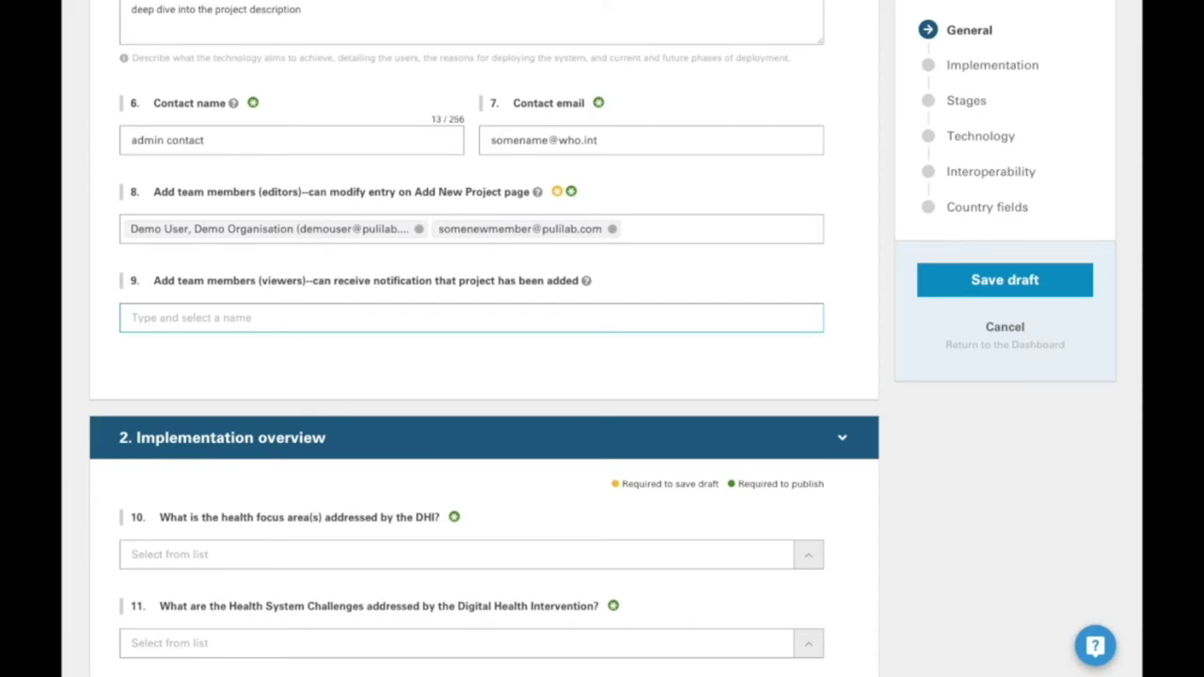
pyautogui.scroll(-5, 592, 341)
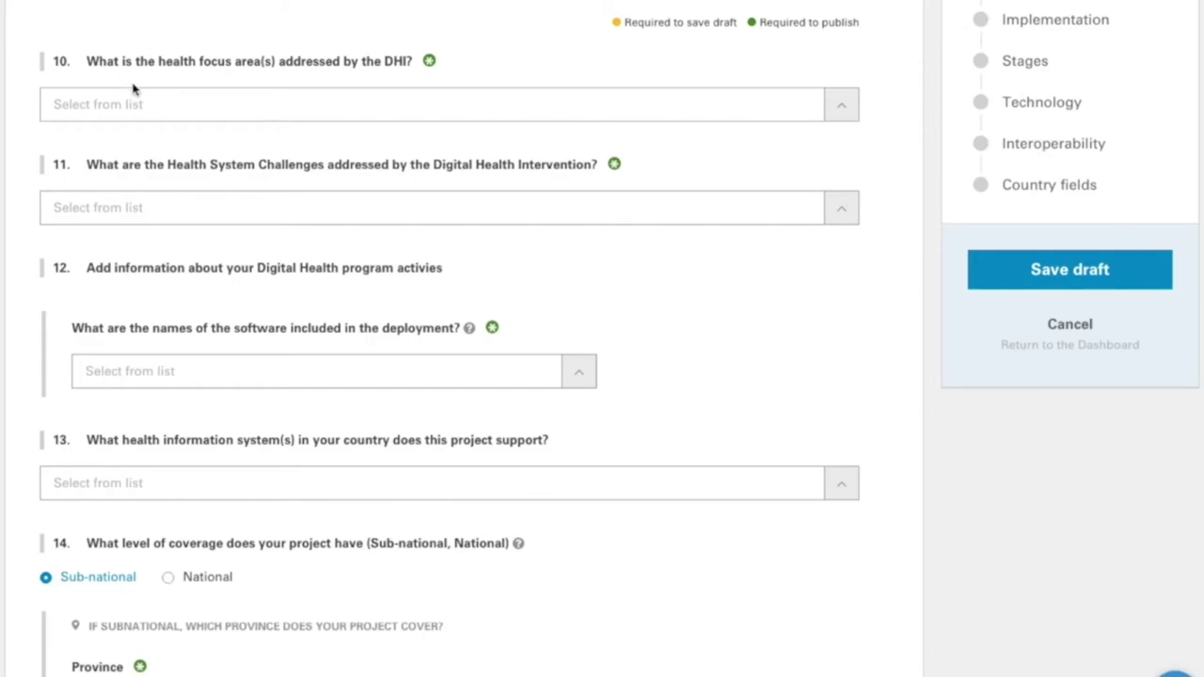
# - Set health focus areas to Adolescents and communicable diseases, mental health, and sexual and reproductive health
pyautogui.click(270, 90)
pyautogui.click(259, 111)
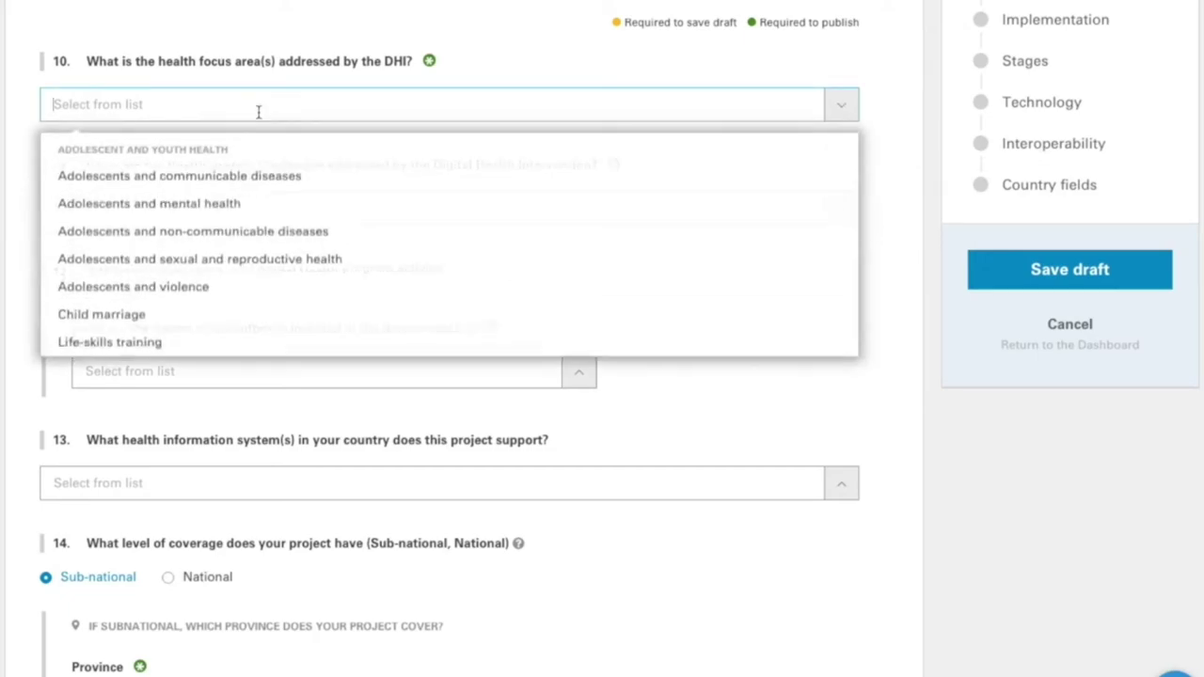
pyautogui.click(241, 205)
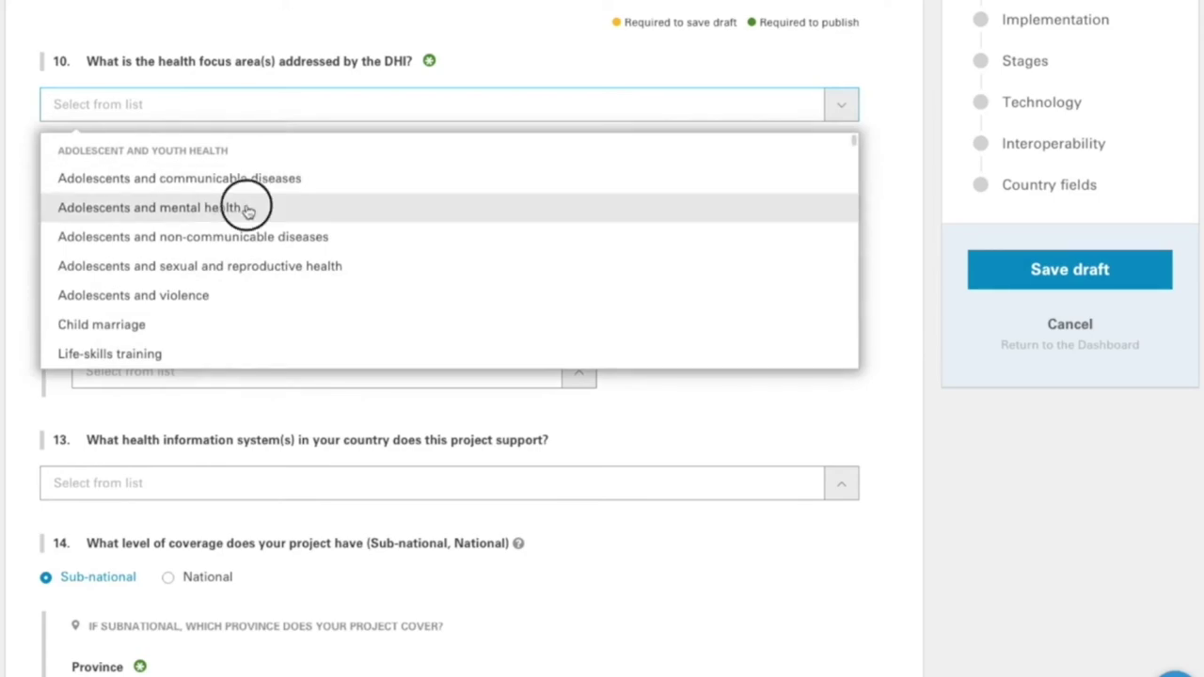
pyautogui.click(228, 251)
pyautogui.click(556, 56)
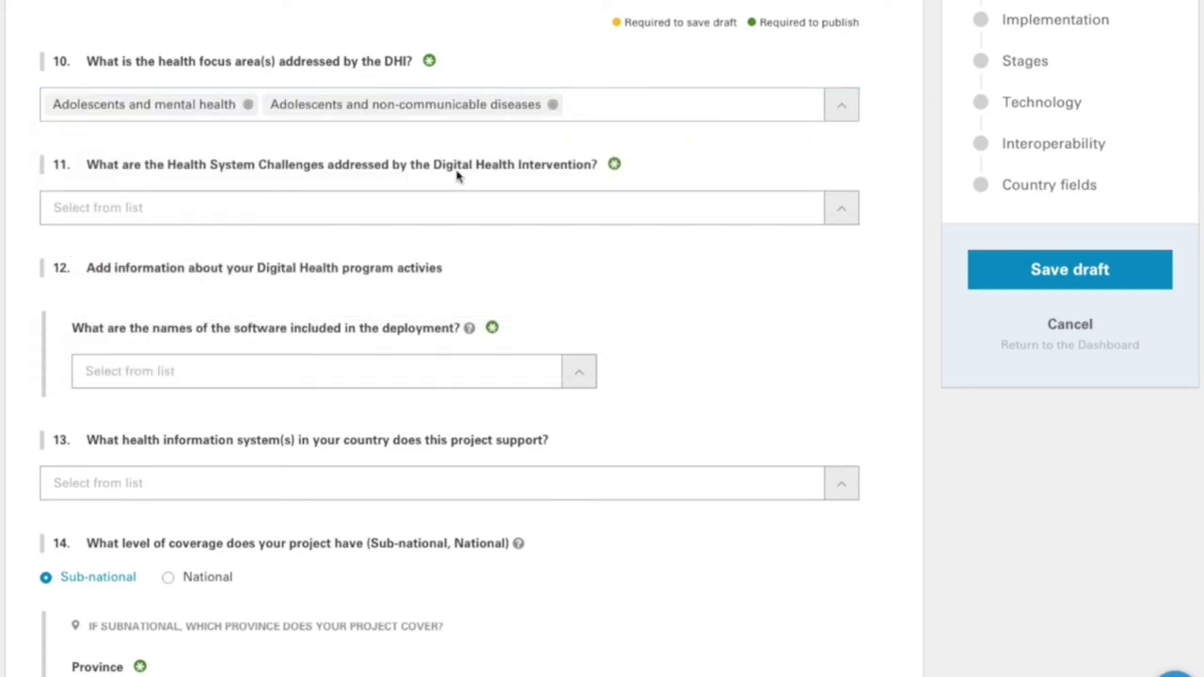
pyautogui.click(371, 209)
pyautogui.click(553, 106)
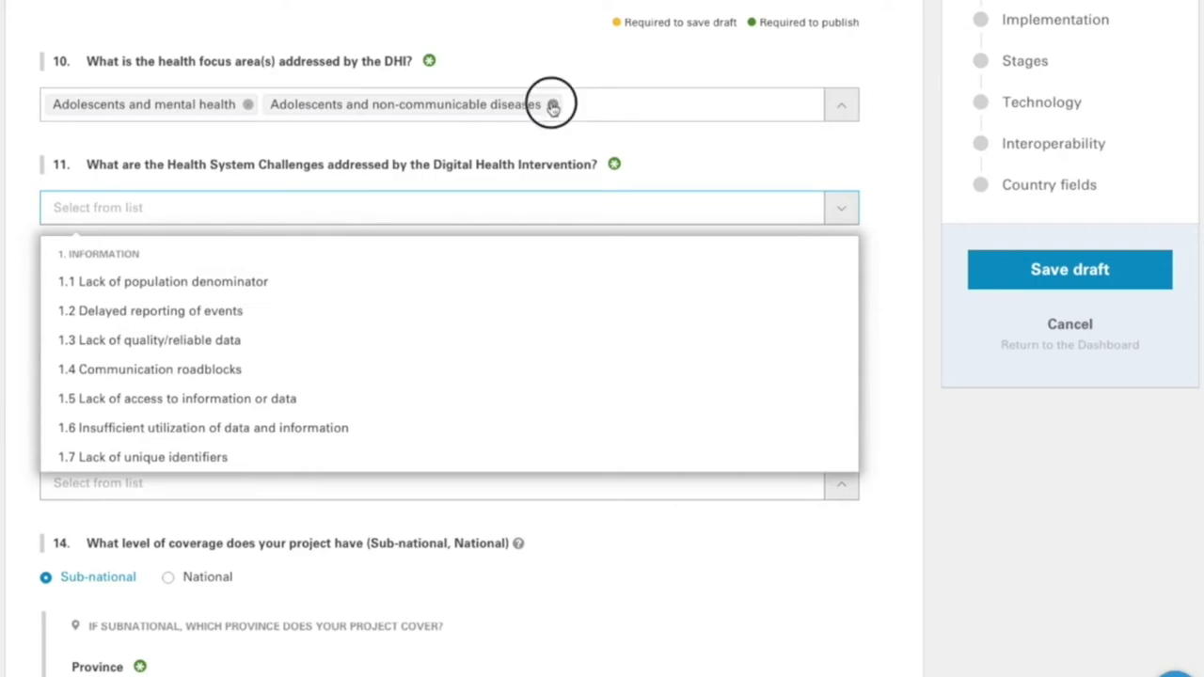
pyautogui.click(247, 104)
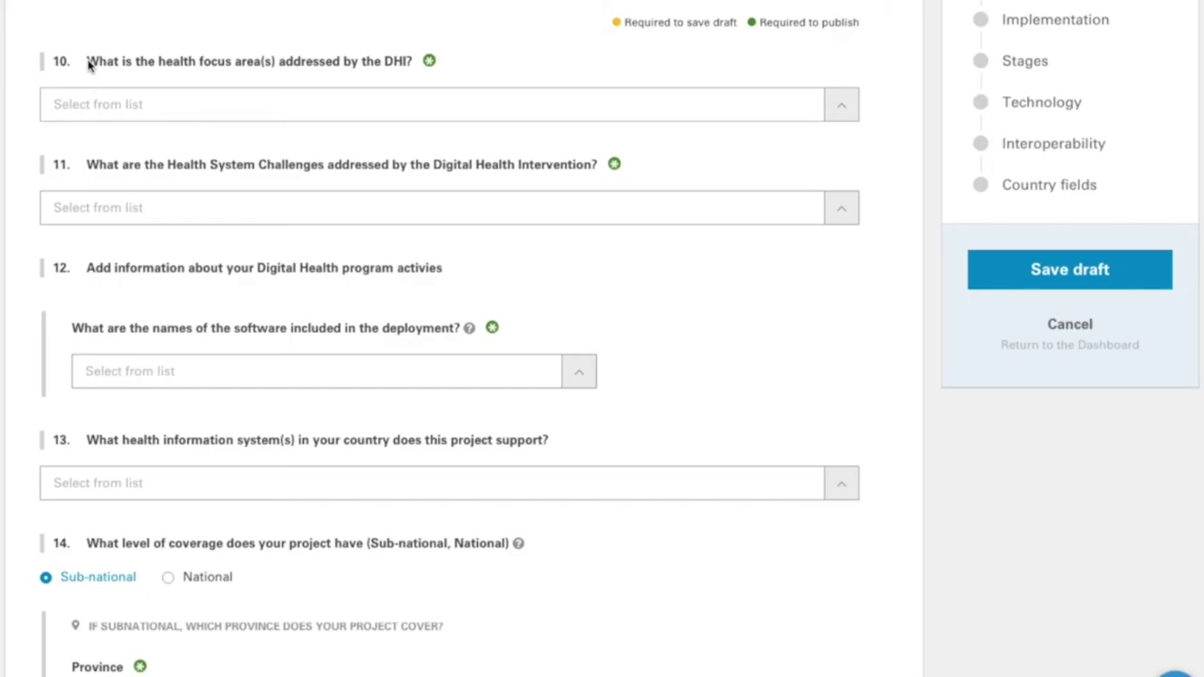
pyautogui.click(347, 113)
pyautogui.click(338, 188)
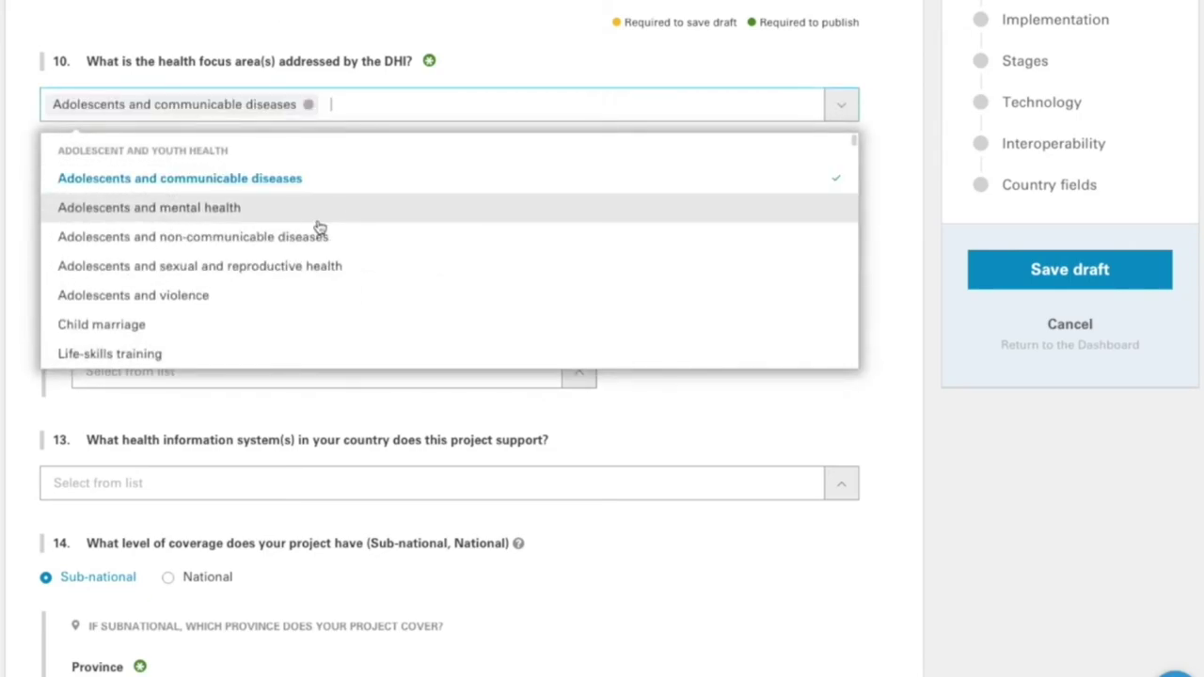
pyautogui.click(320, 217)
pyautogui.click(325, 267)
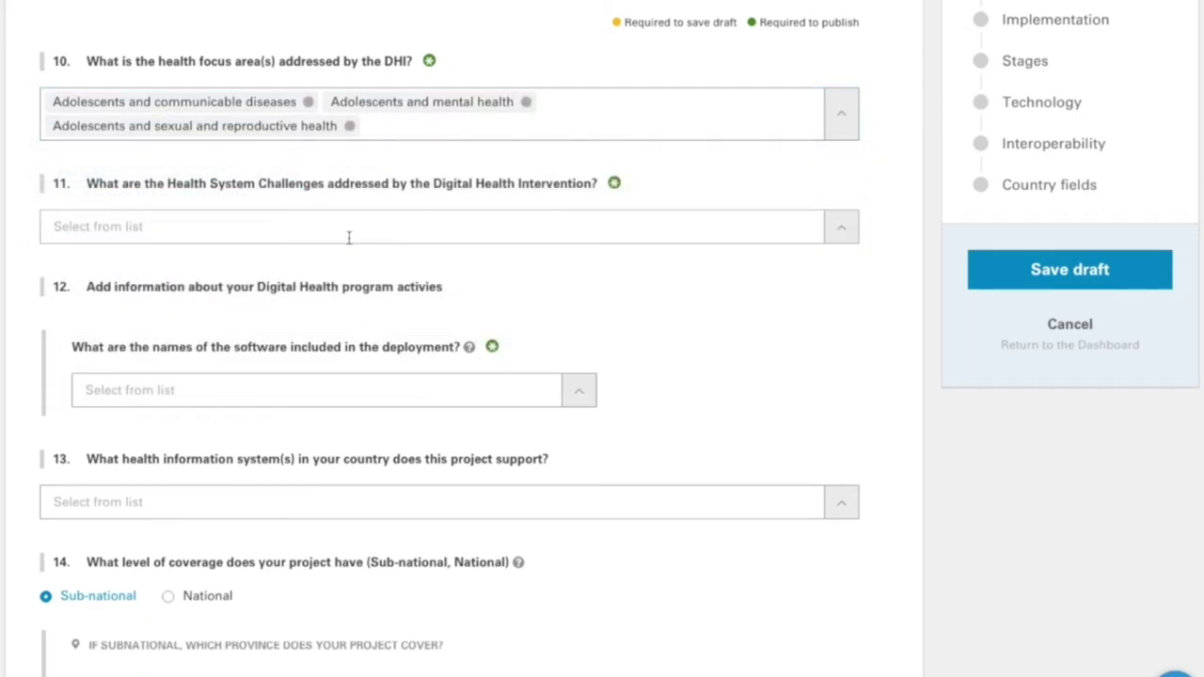
# - Select challenges 1.2 Delayed reporting of events and 1.4 Communication roadblocks
pyautogui.click(348, 236)
pyautogui.click(270, 329)
pyautogui.click(266, 388)
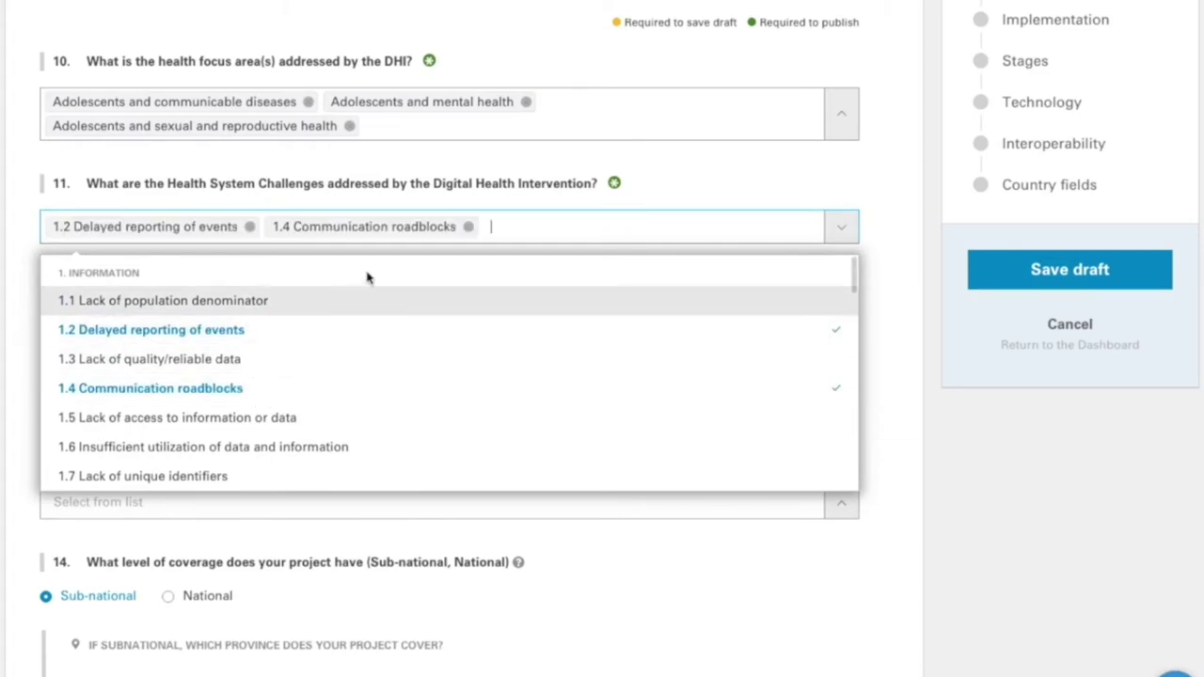
pyautogui.click(410, 186)
pyautogui.scroll(-3, 424, 273)
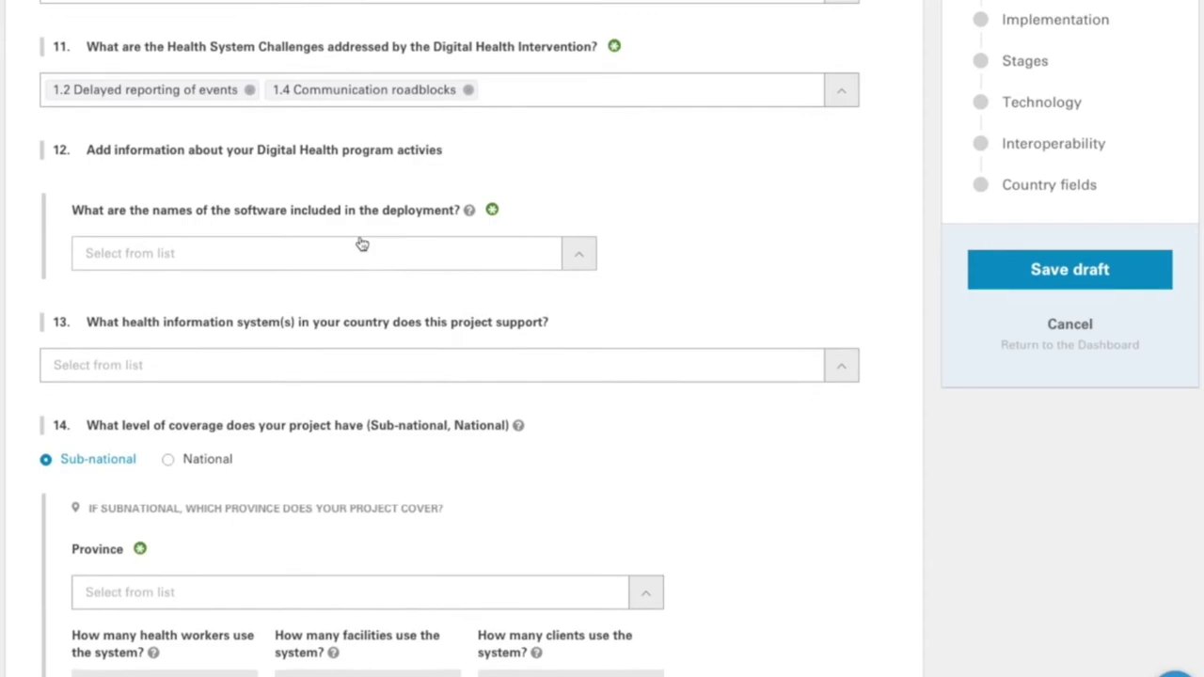
# - Choose Bamboo as deployed software with intervention 2.4.1 remote client–provider consultations
pyautogui.click(192, 258)
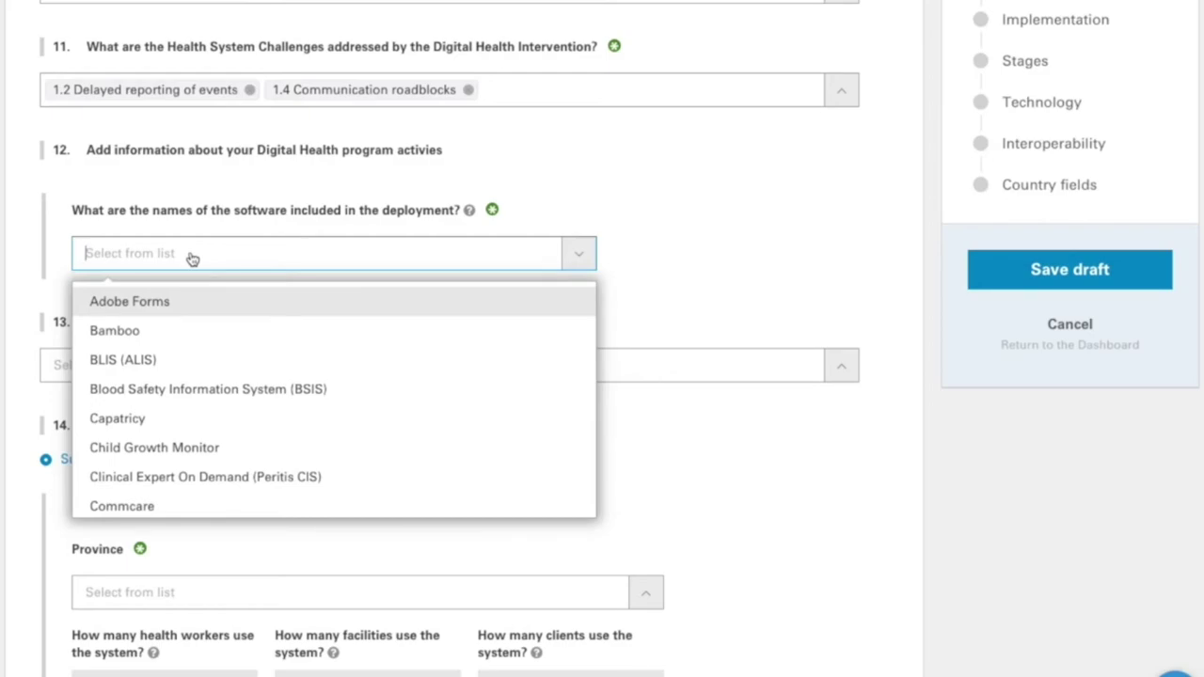
pyautogui.click(169, 335)
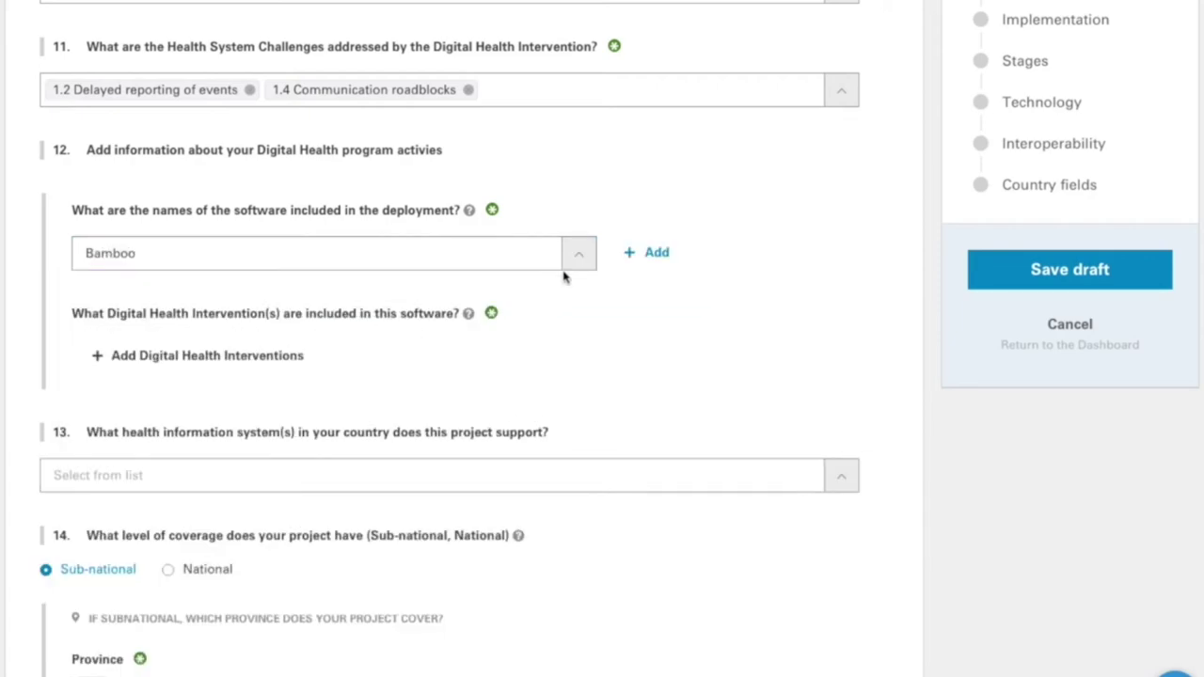
pyautogui.click(296, 356)
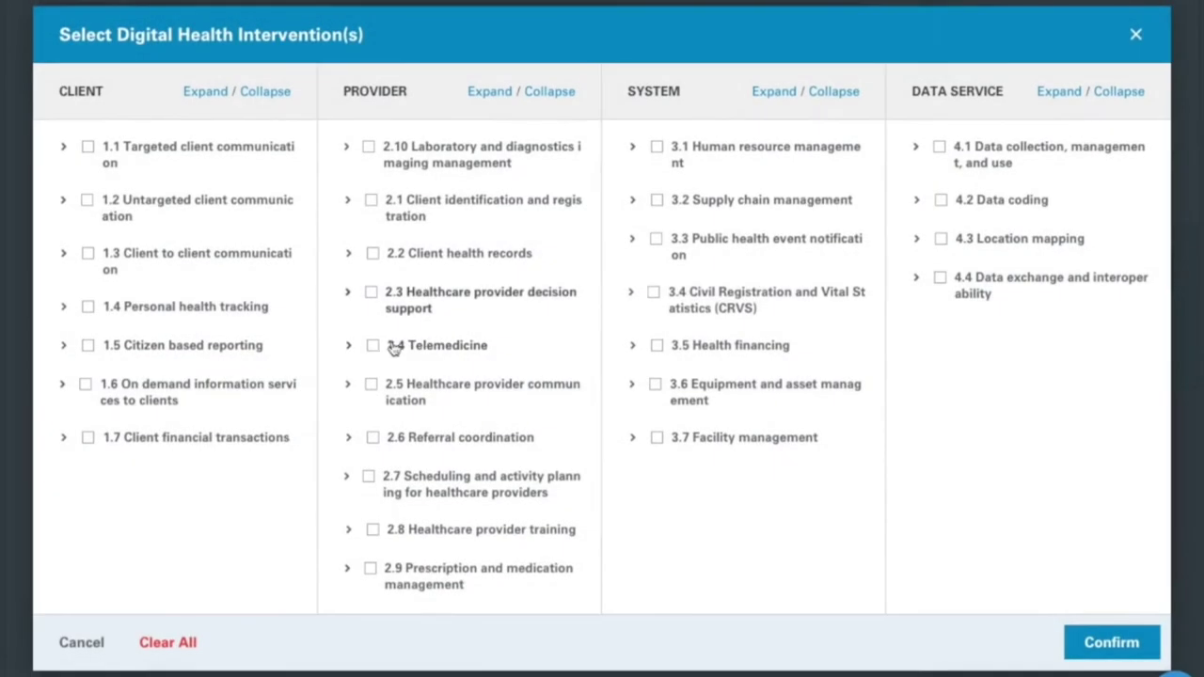
pyautogui.click(390, 346)
pyautogui.click(393, 382)
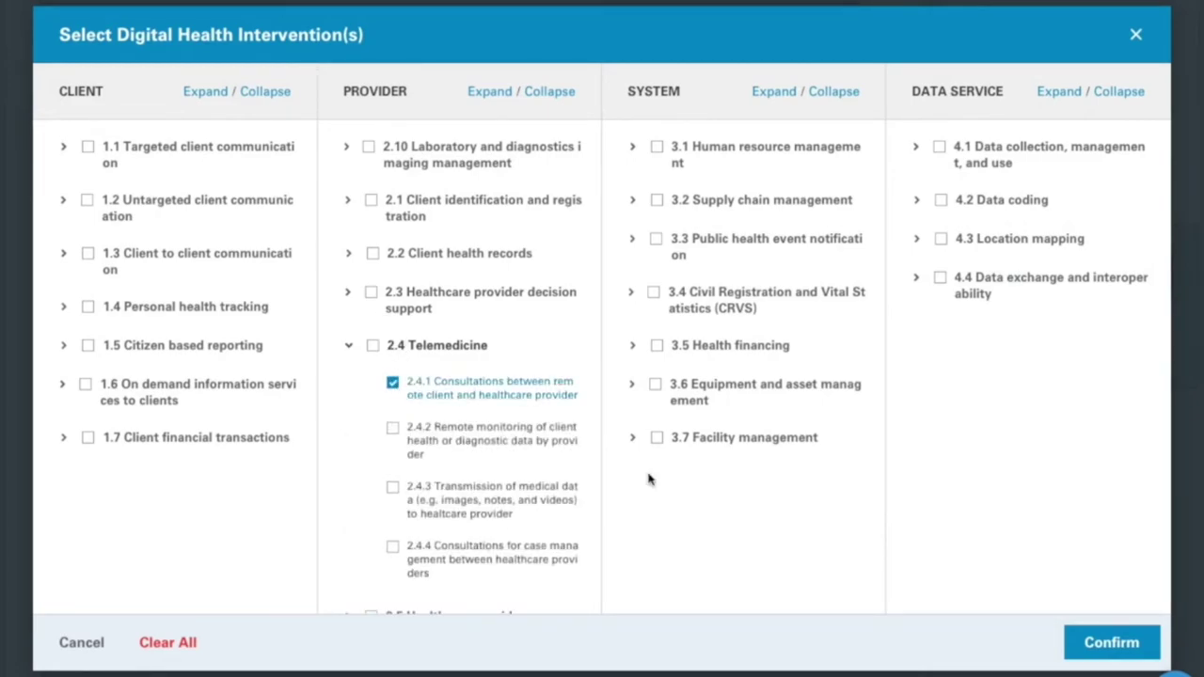
pyautogui.click(1113, 640)
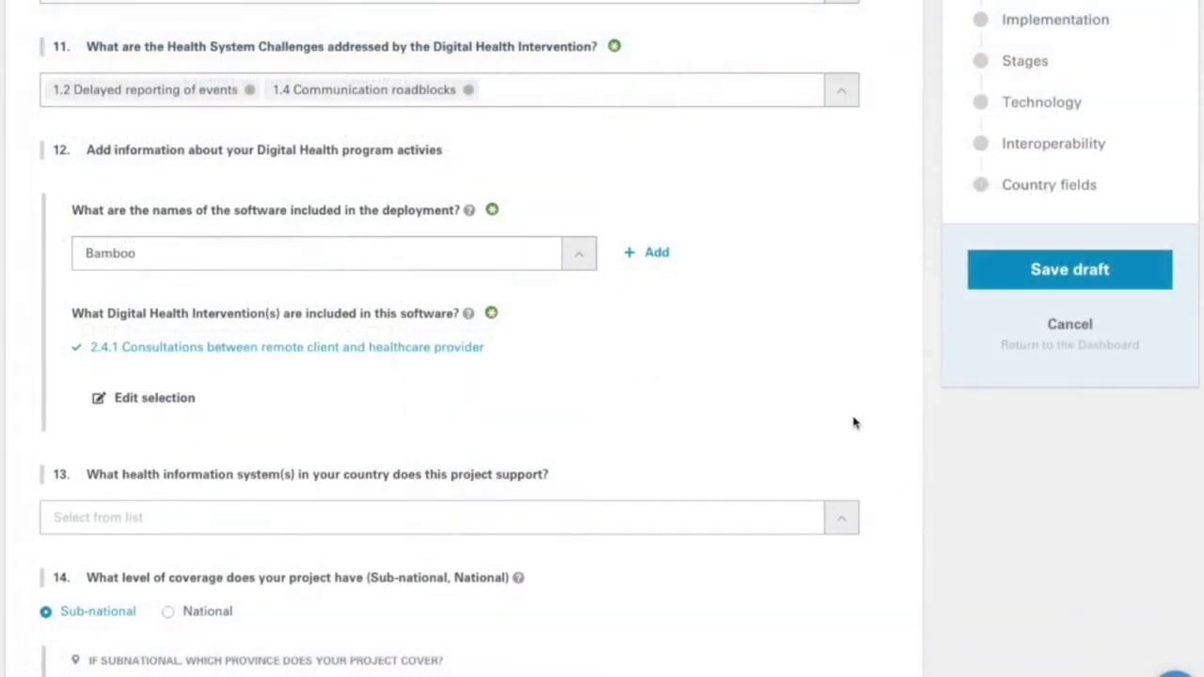
# - Add Child Growth Monitor with interventions 2.3.1–2.3.3, then start a third software entry
pyautogui.click(662, 259)
pyautogui.click(167, 509)
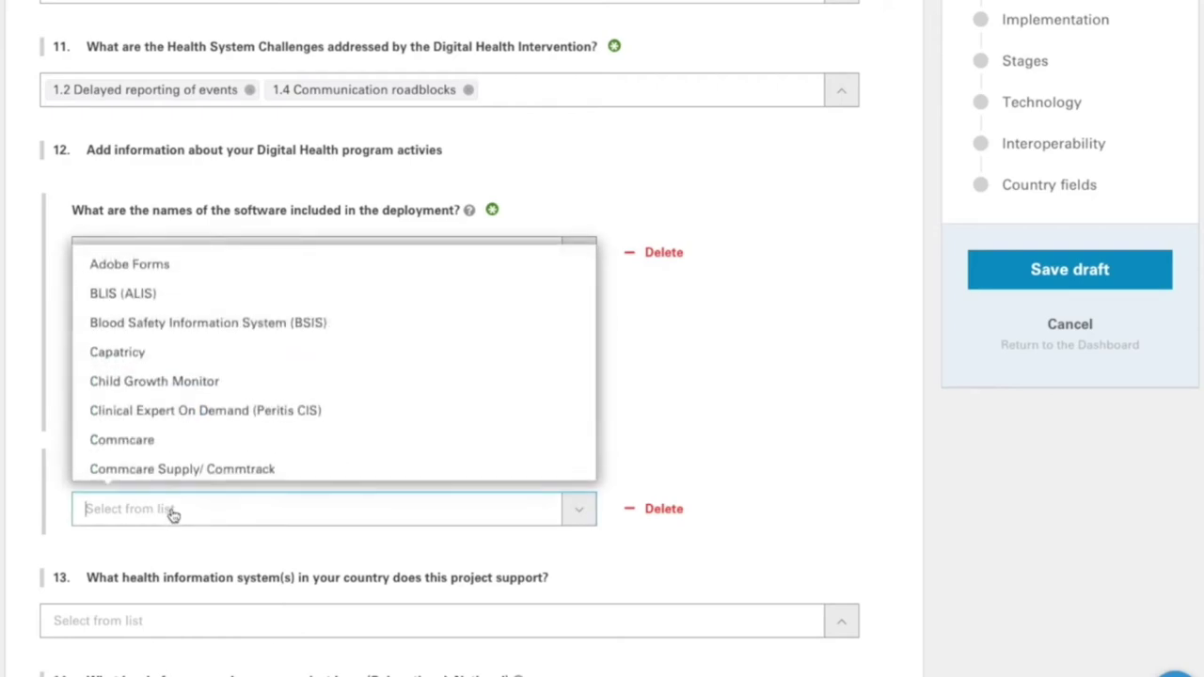
pyautogui.click(191, 398)
pyautogui.scroll(-2, 193, 414)
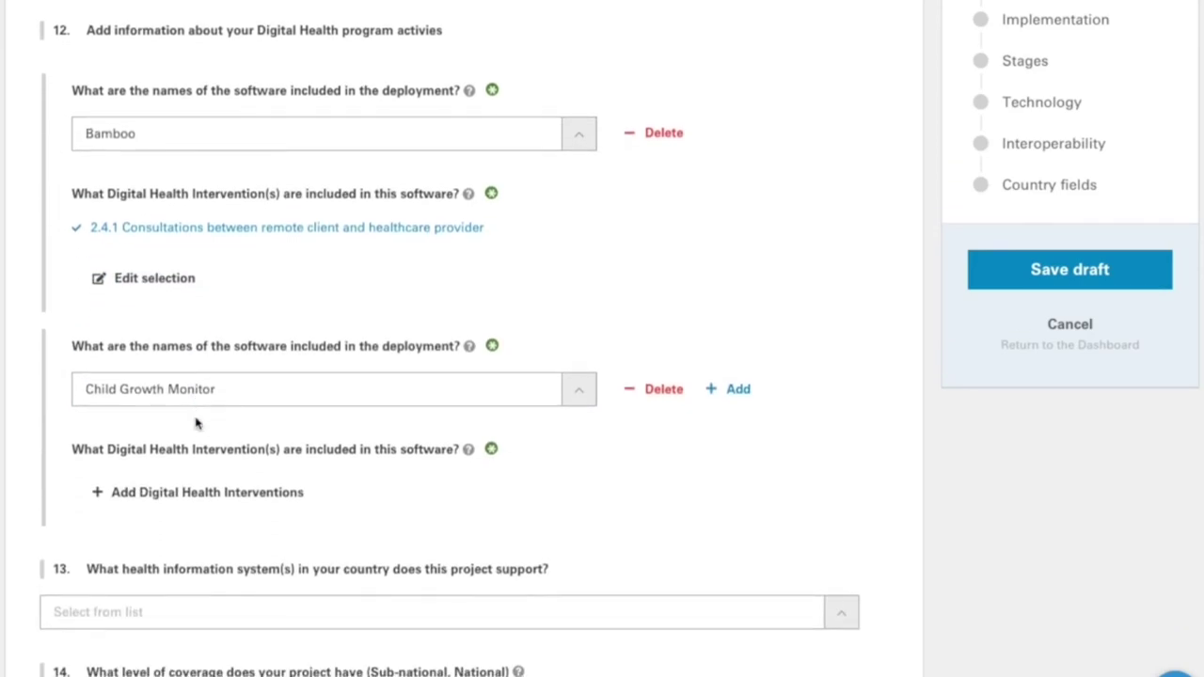
pyautogui.click(207, 496)
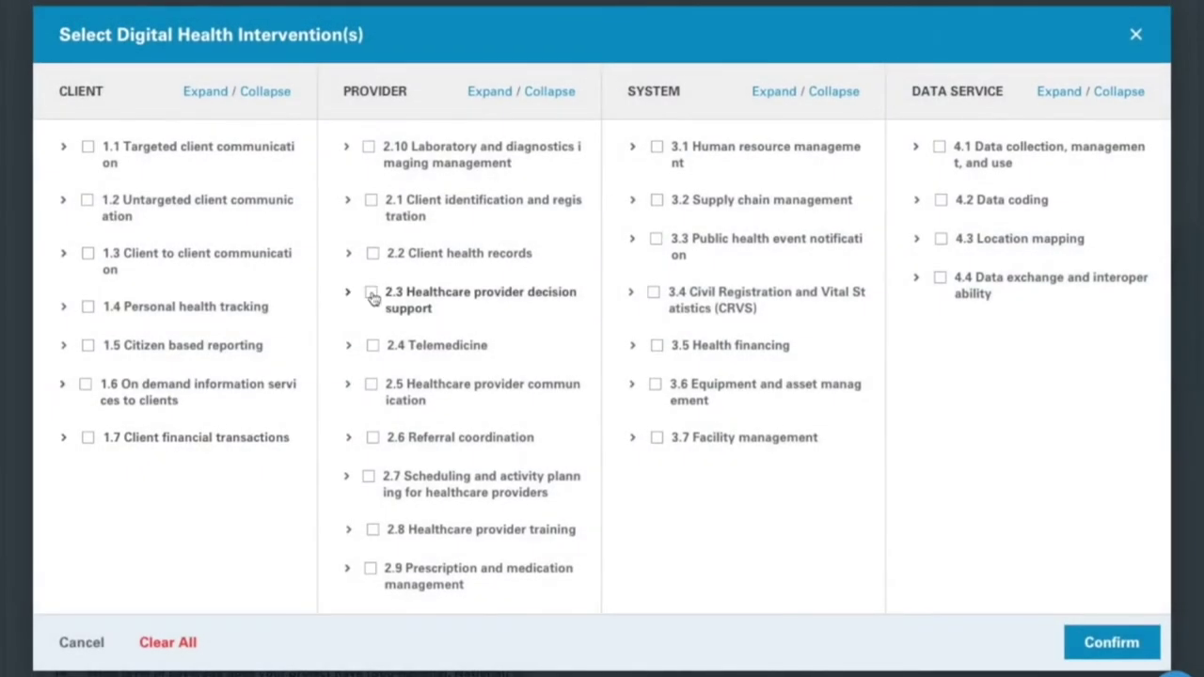
pyautogui.click(372, 294)
pyautogui.click(1111, 642)
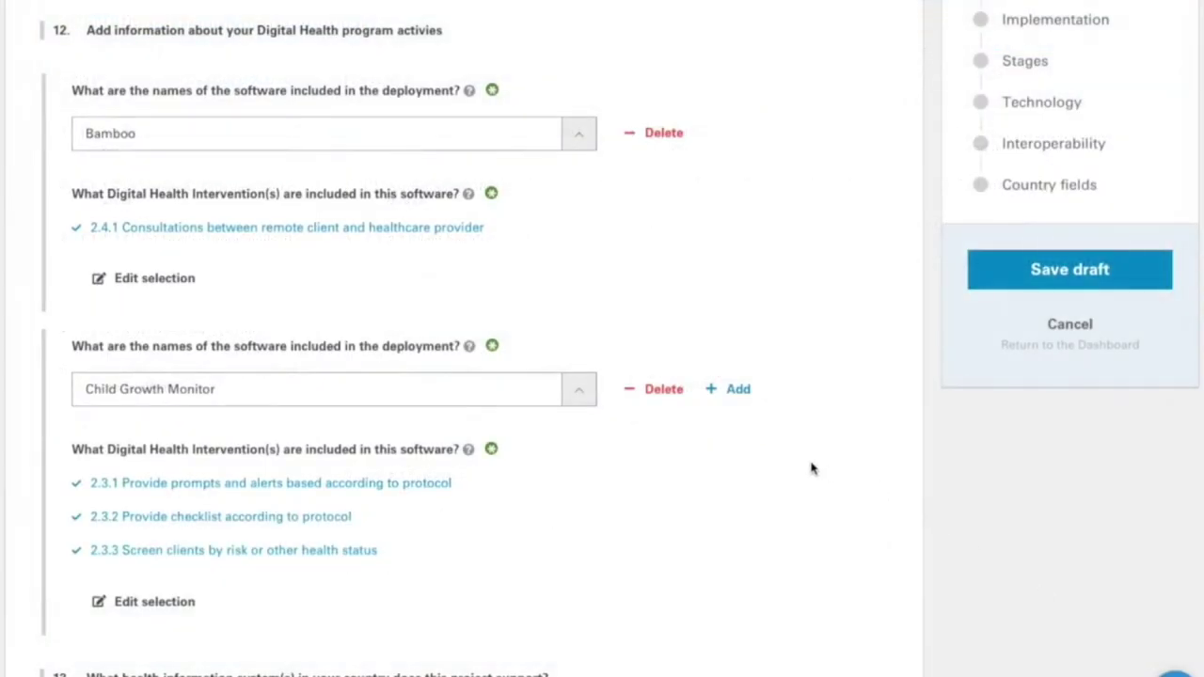
pyautogui.scroll(-5, 371, 215)
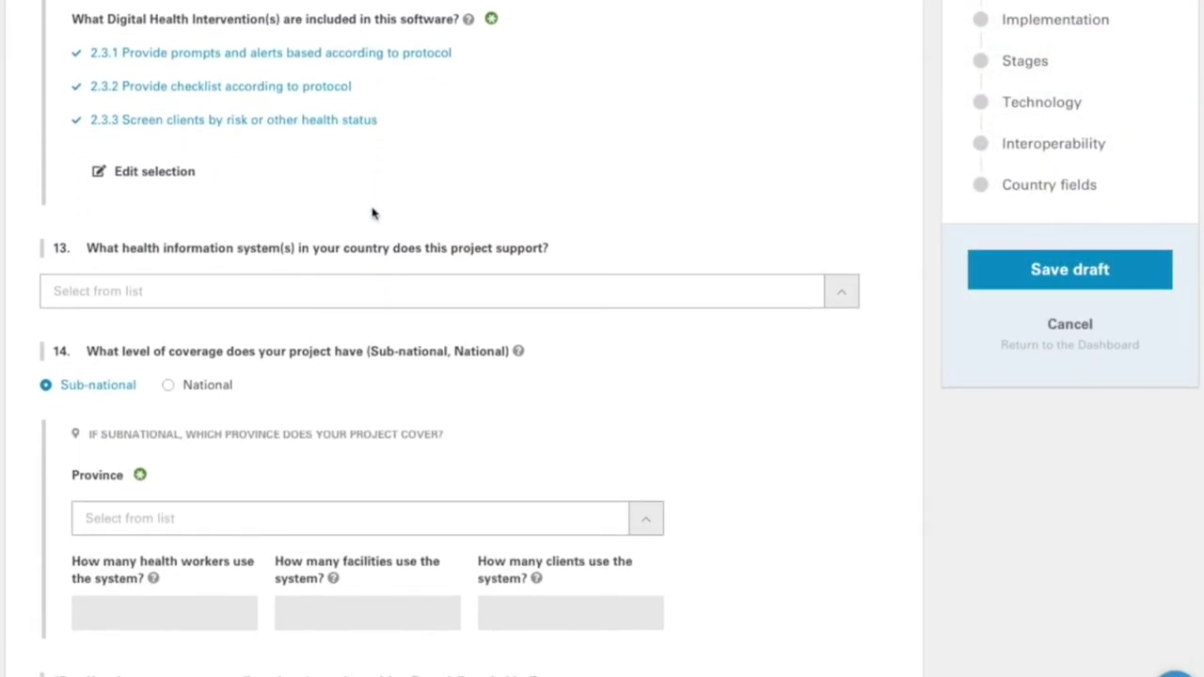
pyautogui.click(244, 376)
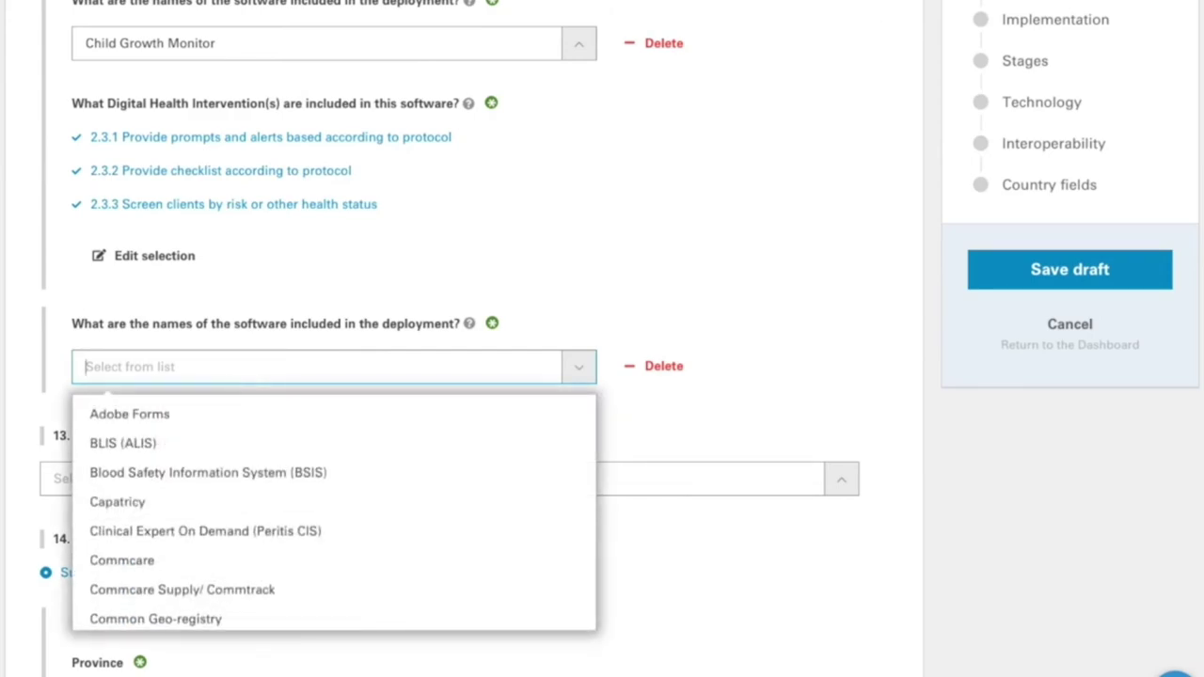
# - Request dhis3 as new software and give it intervention 1.3.1 Peer group for clients
pyautogui.write('dhis')
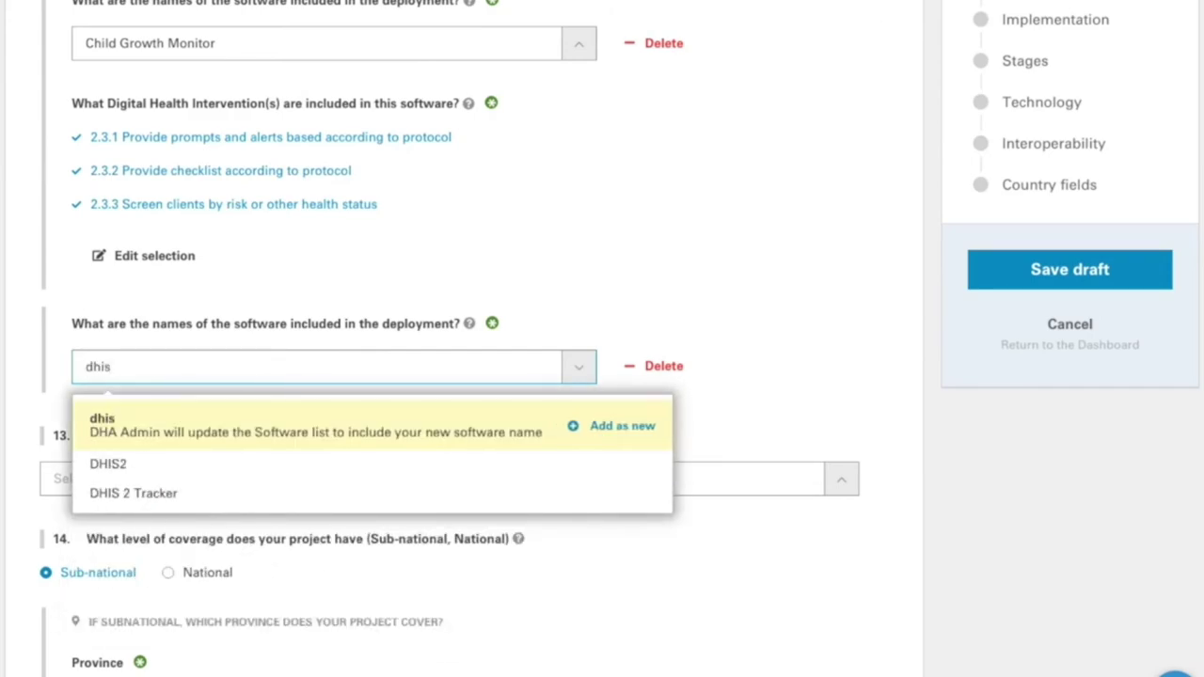
pyautogui.write('3')
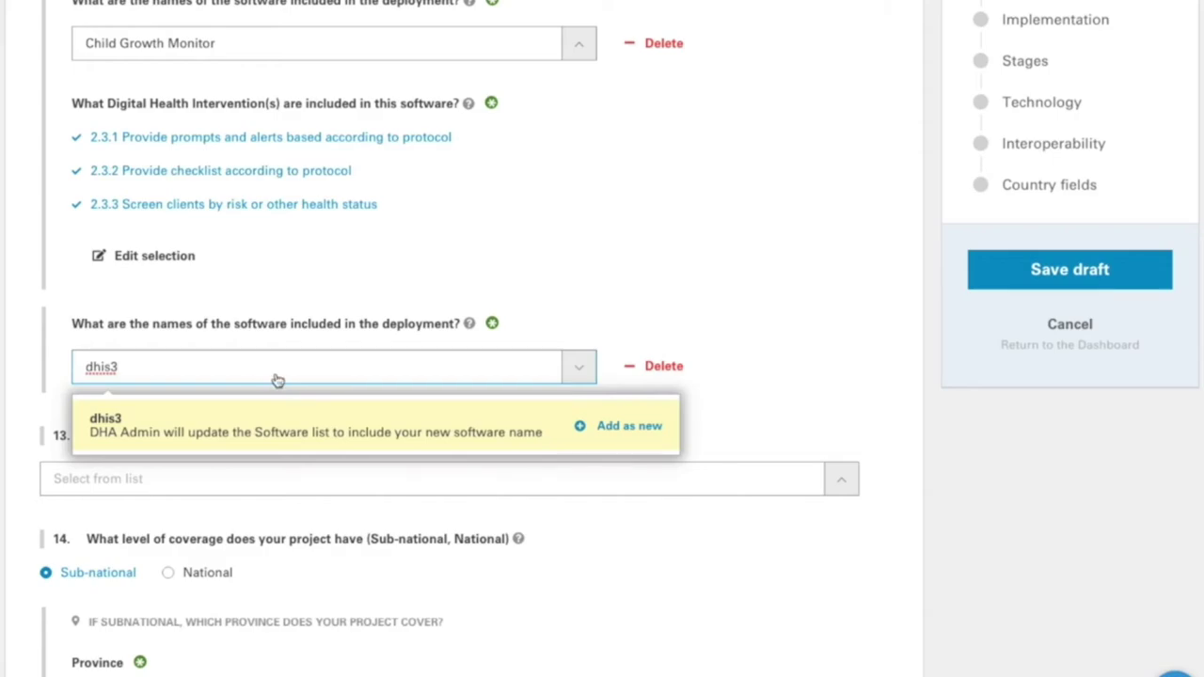
pyautogui.click(628, 434)
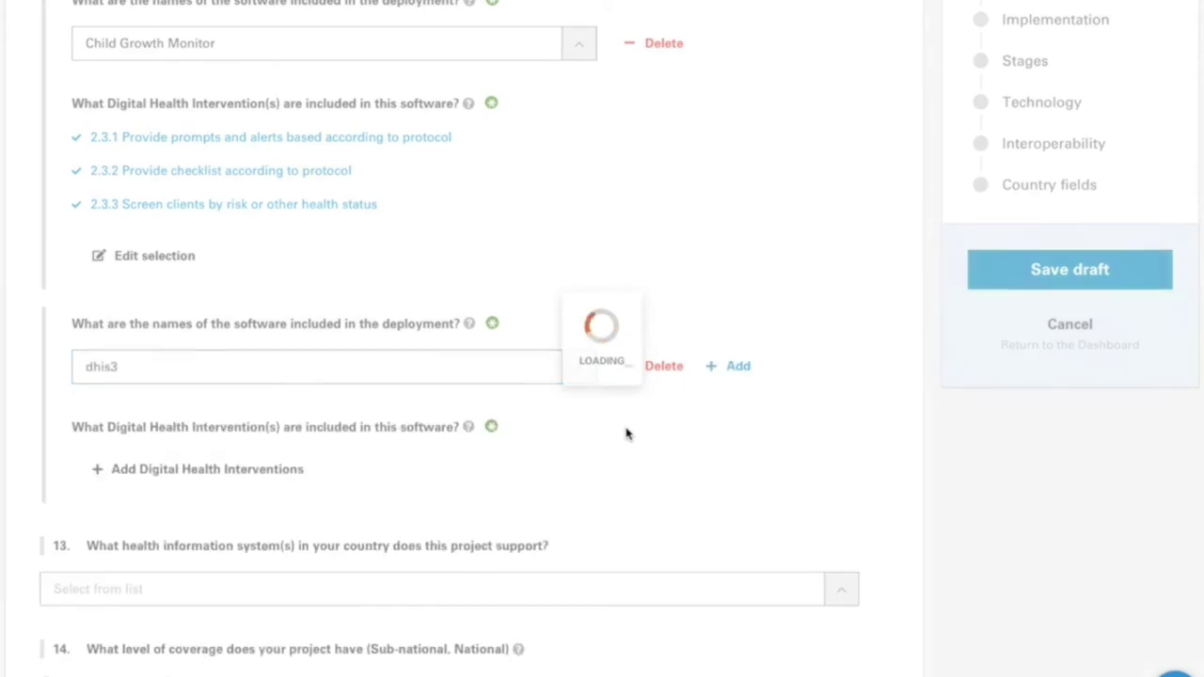
pyautogui.click(196, 472)
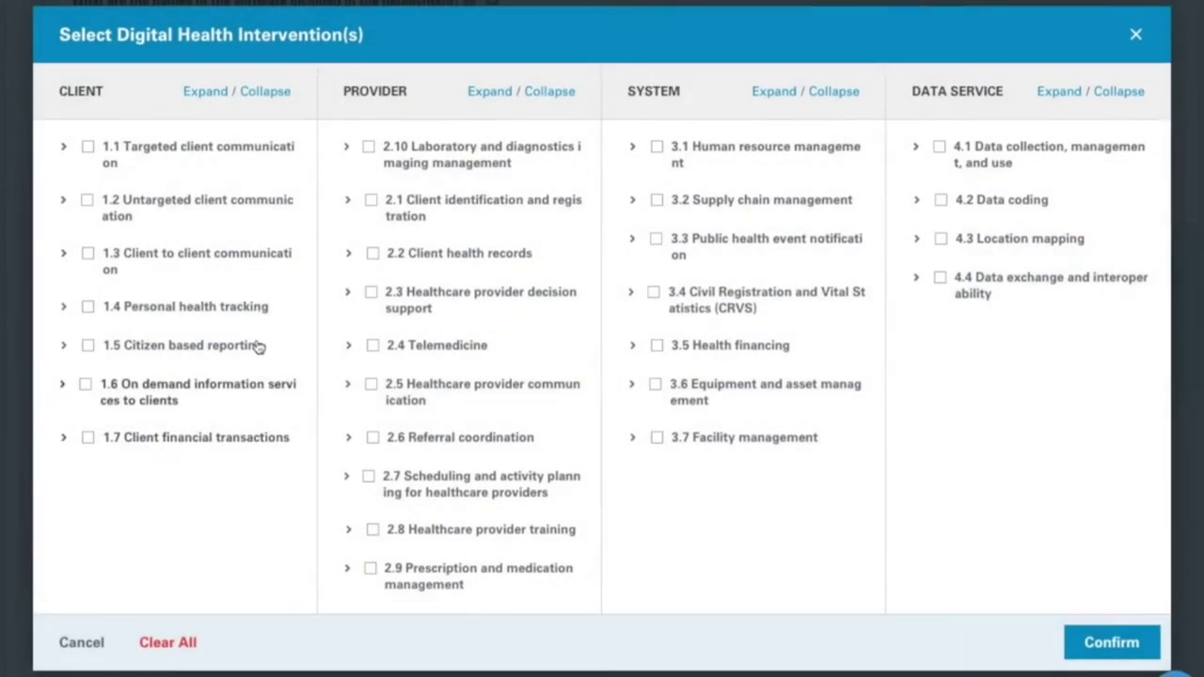
pyautogui.click(88, 254)
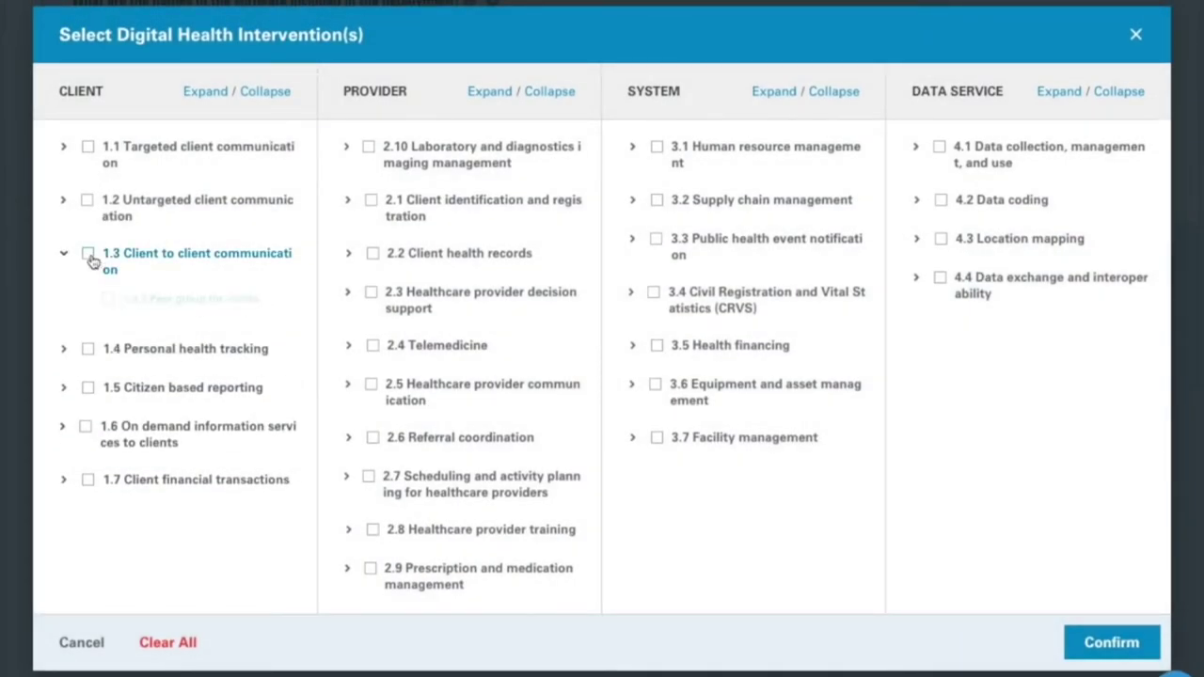
pyautogui.click(1101, 641)
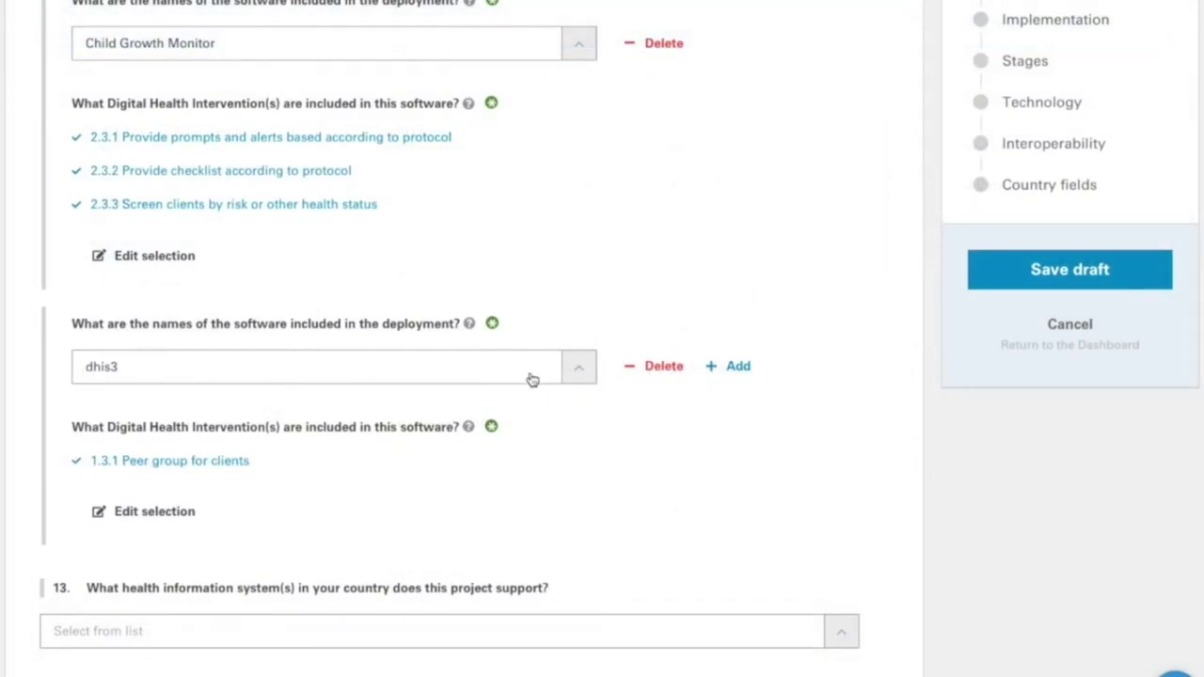
pyautogui.click(553, 379)
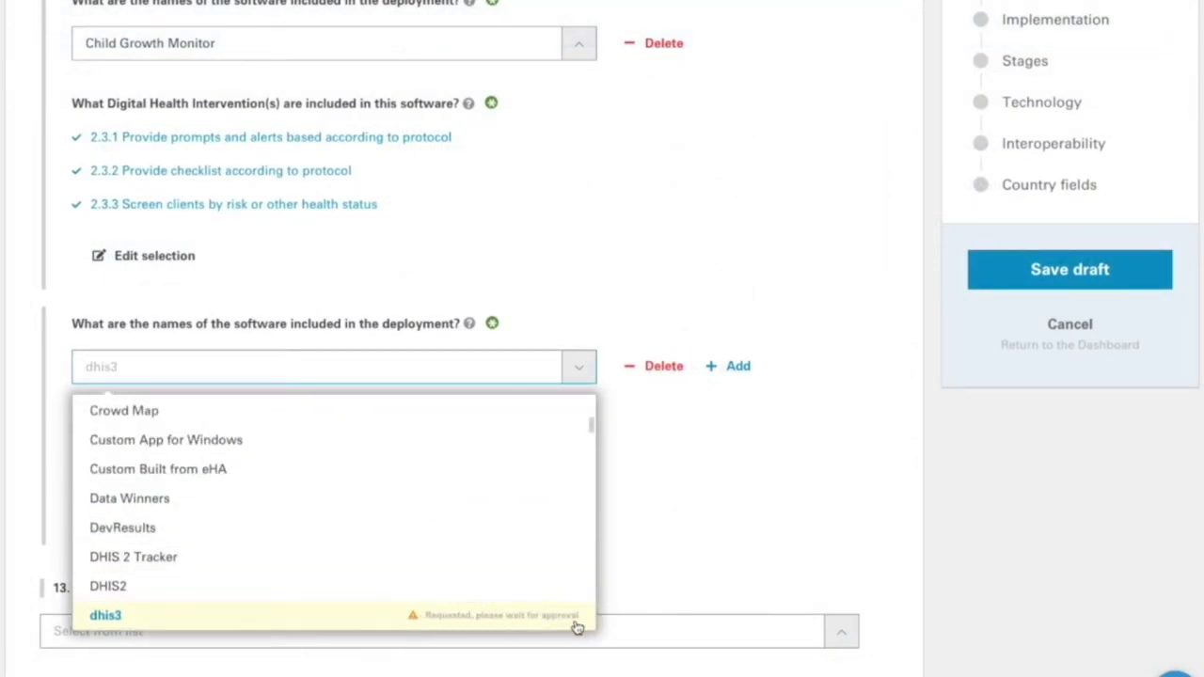
pyautogui.click(721, 525)
pyautogui.scroll(-5, 532, 456)
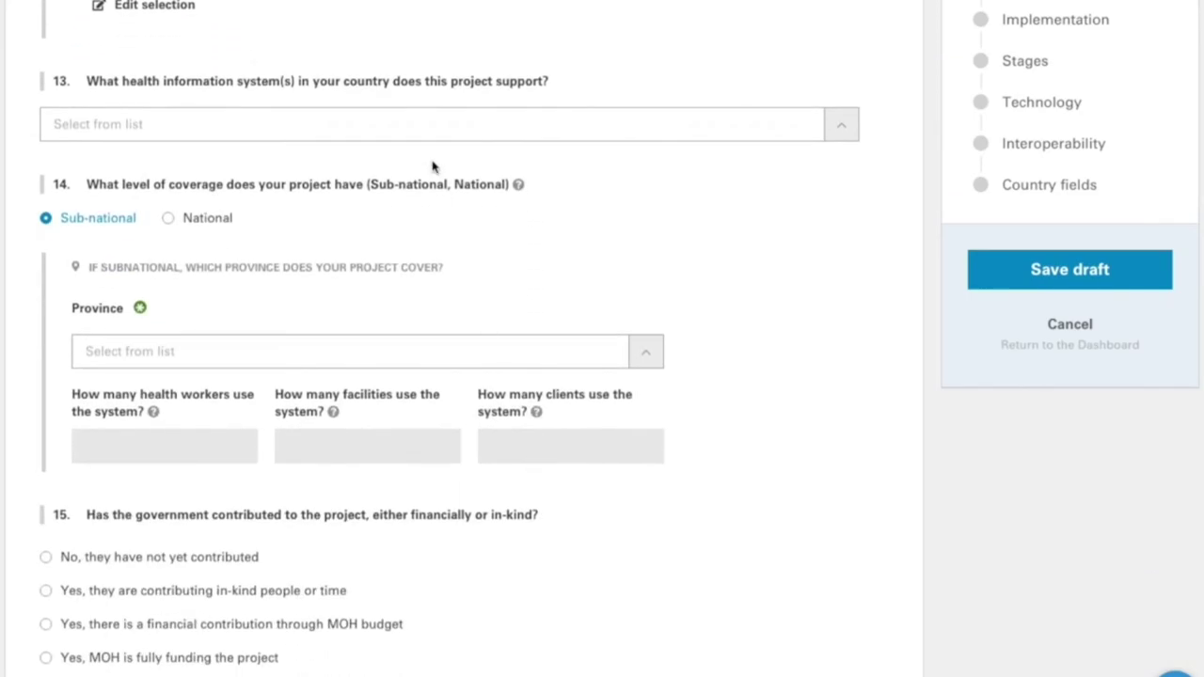
# - Select C. Client applications and E. Clinical terminology and classifications in question 13
pyautogui.click(351, 126)
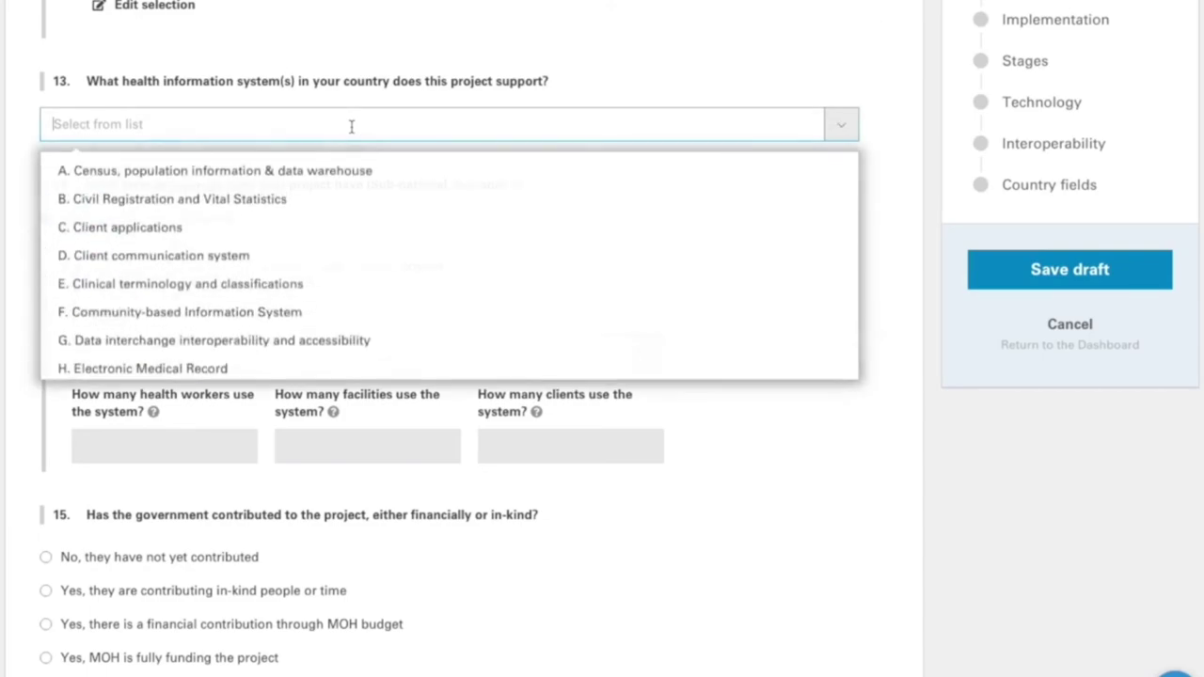
pyautogui.click(351, 126)
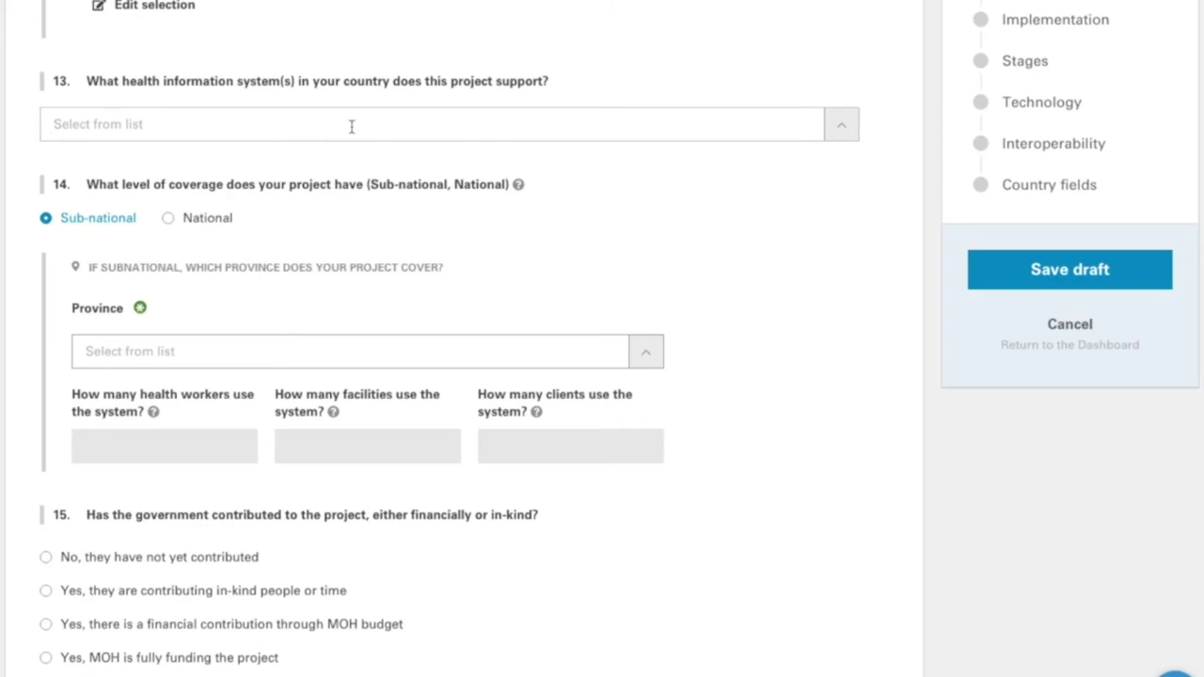
pyautogui.click(351, 126)
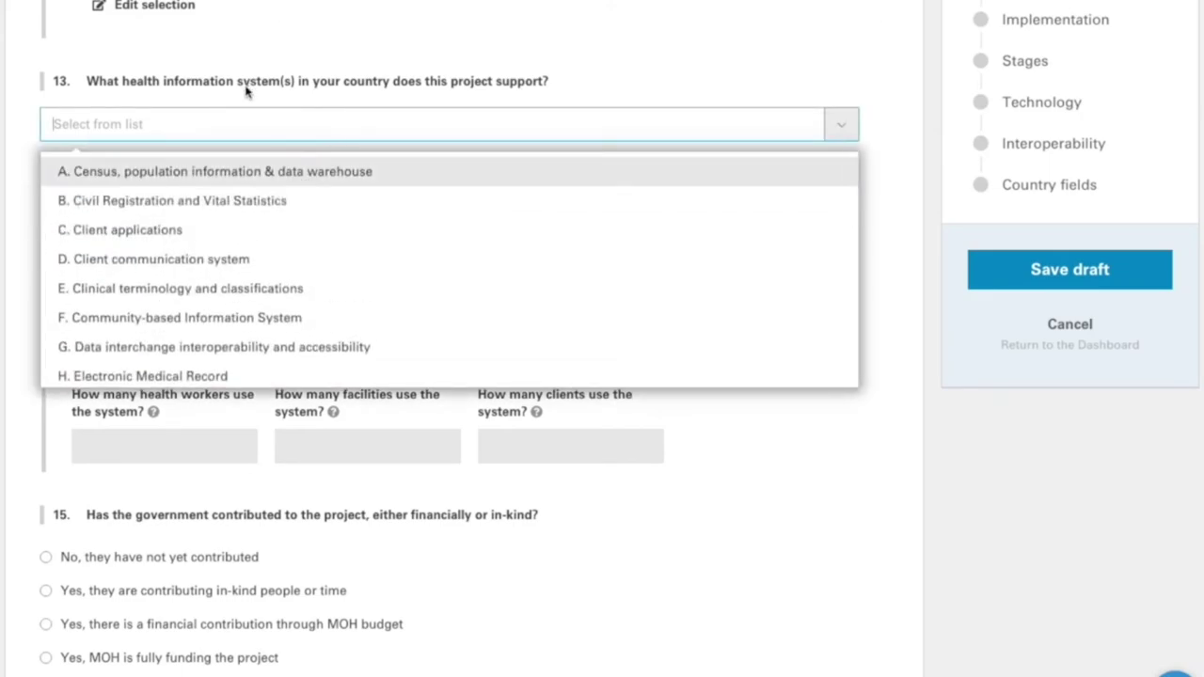
pyautogui.click(532, 99)
pyautogui.click(185, 123)
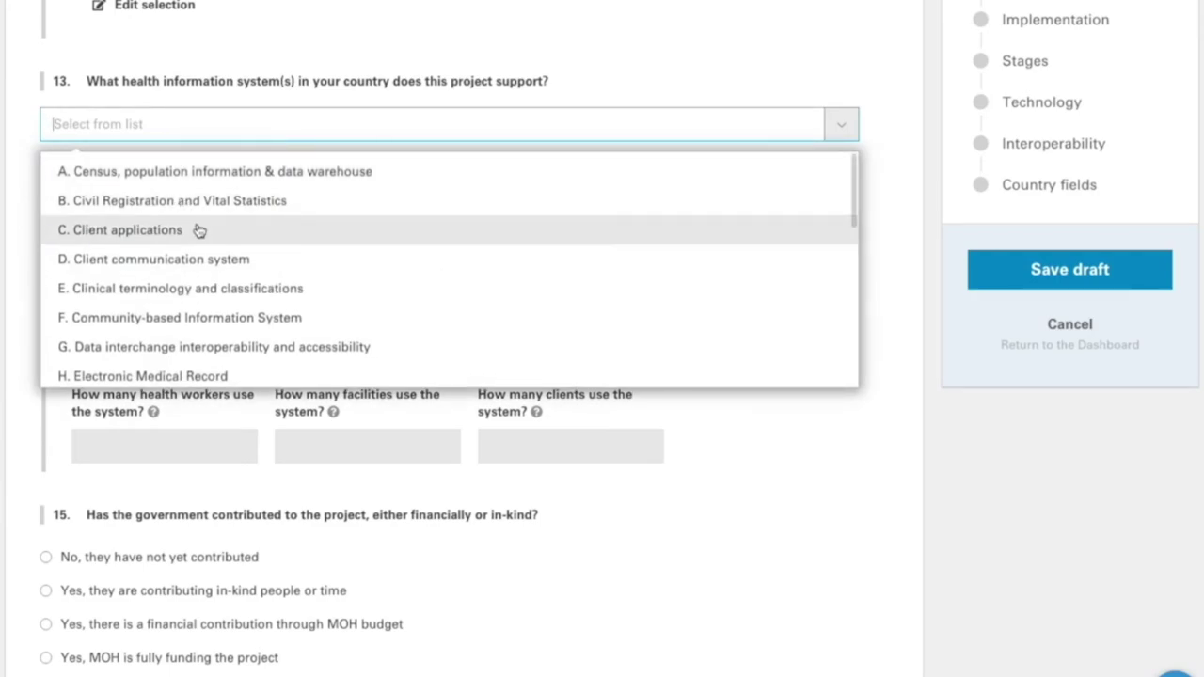
pyautogui.click(199, 230)
pyautogui.click(202, 287)
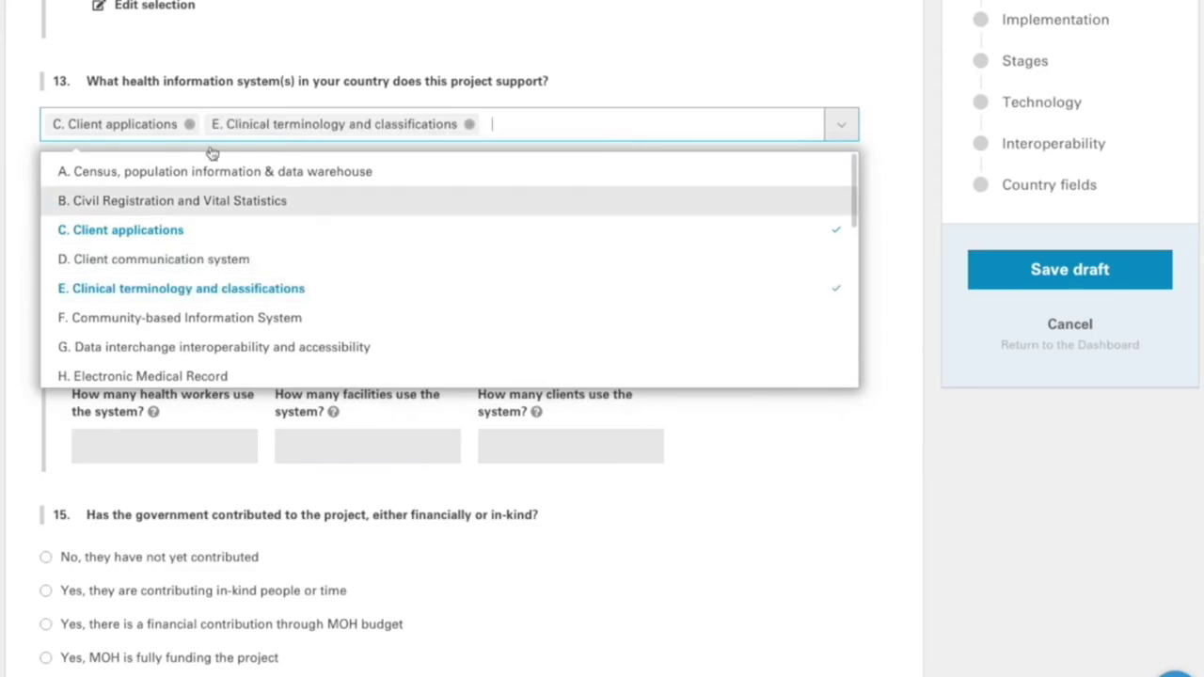
pyautogui.click(497, 75)
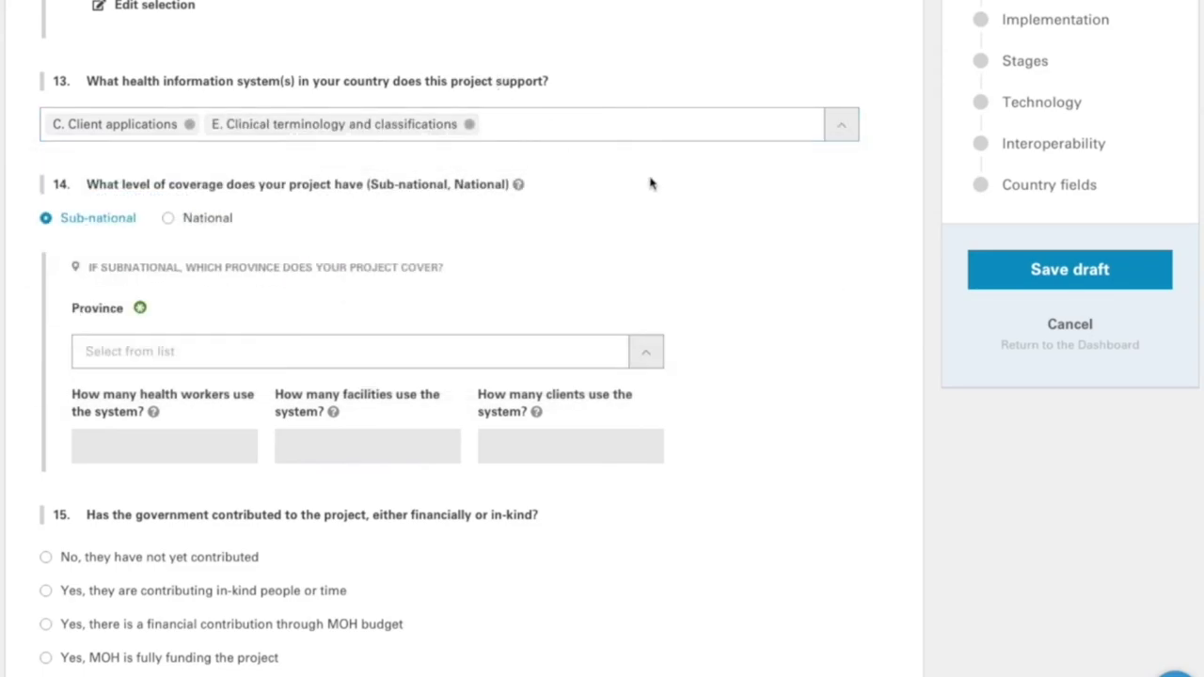
# - Set National coverage: 123 health workers, 321 facilities, 123 clients, with in-kind government contribution
pyautogui.scroll(-1, 91, 102)
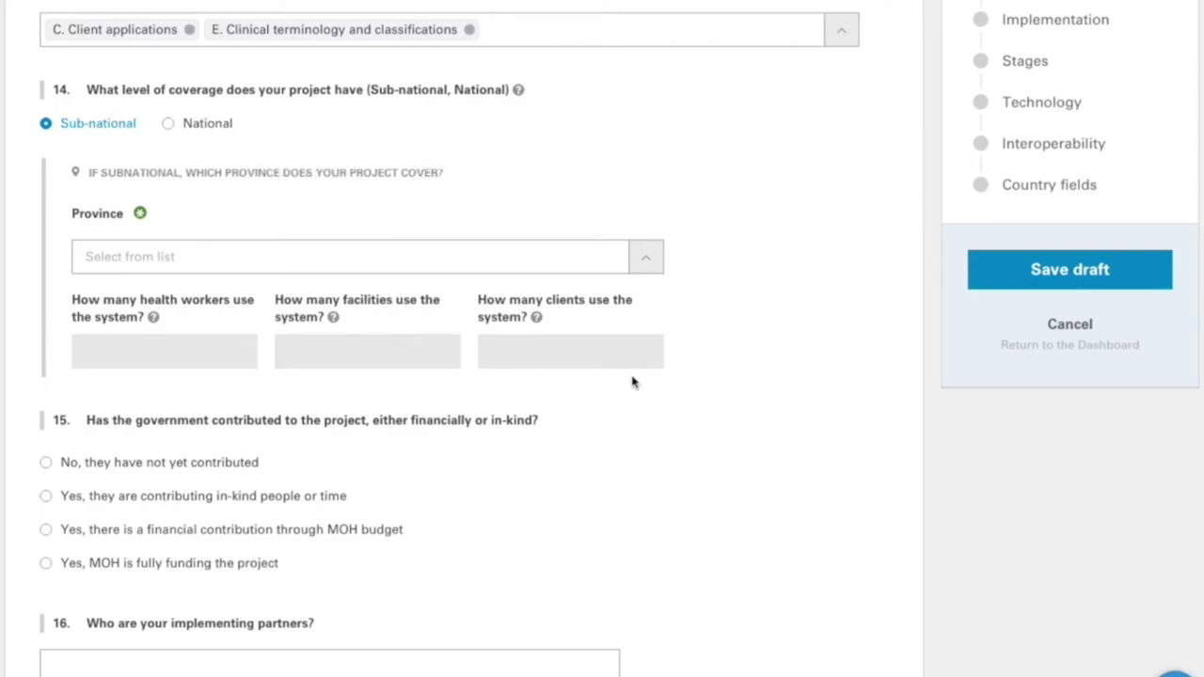
pyautogui.click(171, 126)
pyautogui.click(117, 263)
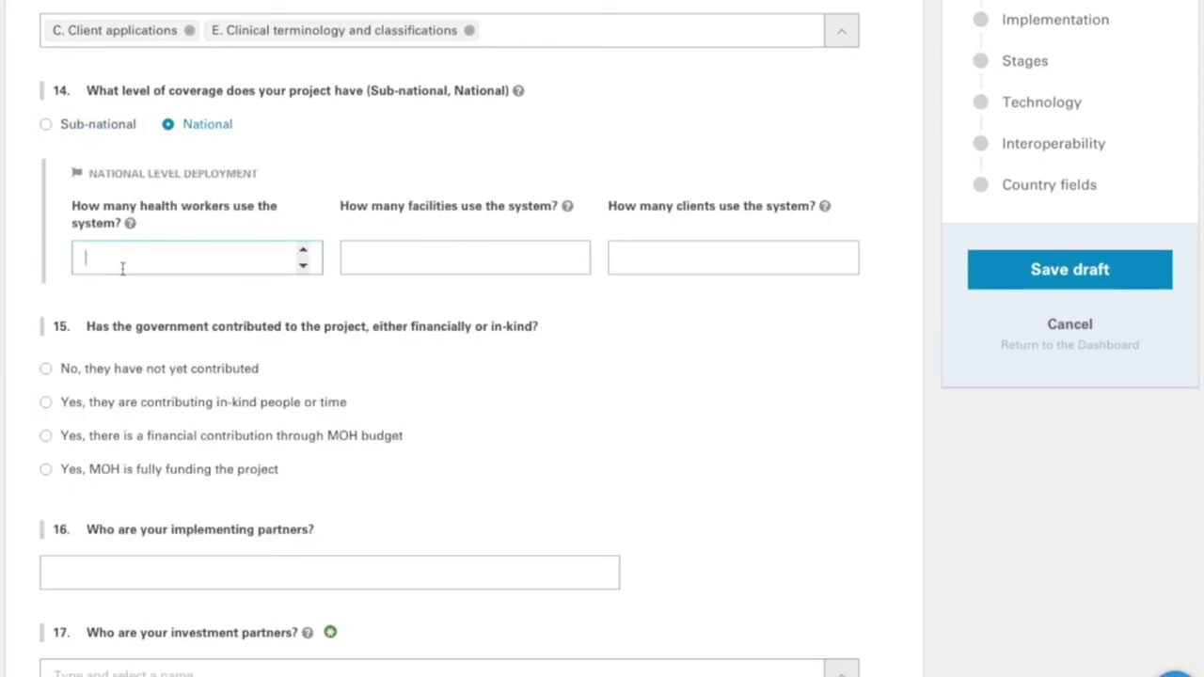
pyautogui.write('123')
pyautogui.click(417, 261)
pyautogui.write('32')
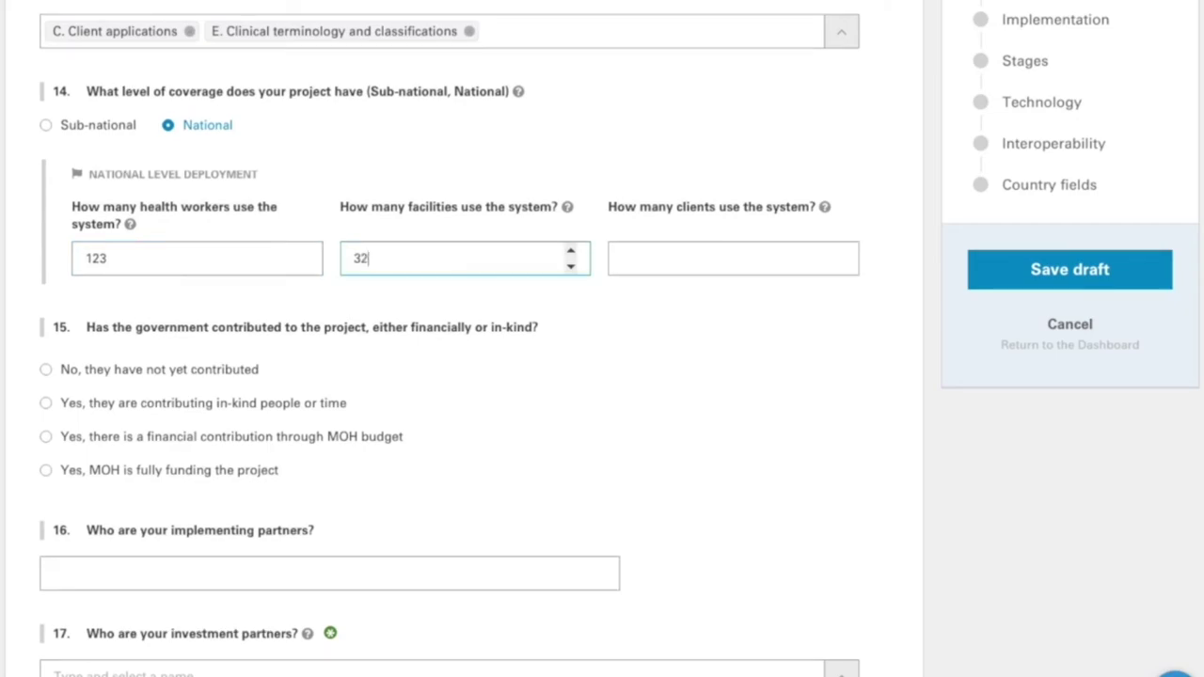
pyautogui.write('1')
pyautogui.click(637, 262)
pyautogui.write('123')
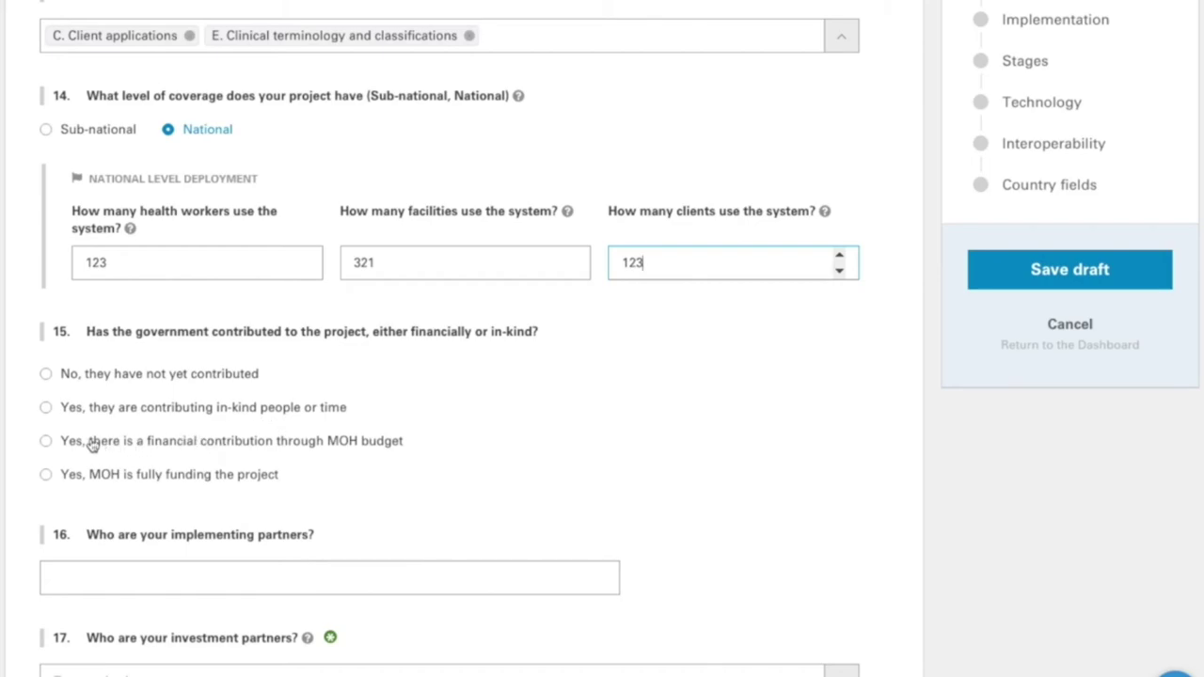
pyautogui.click(46, 410)
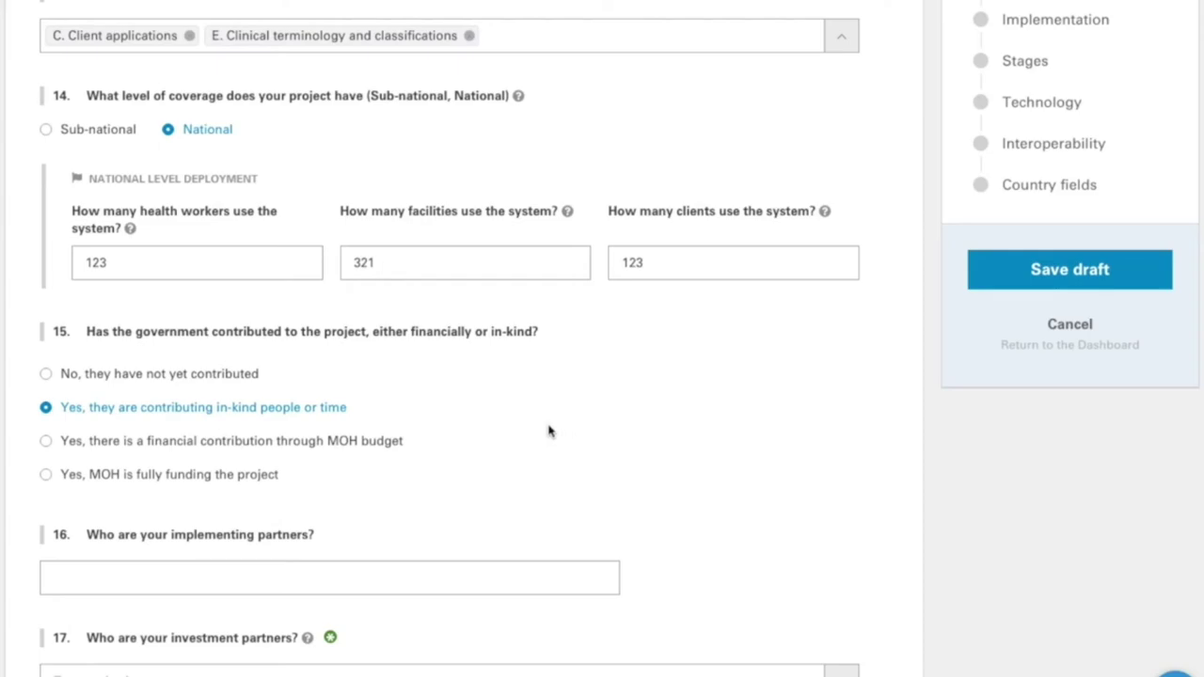
pyautogui.scroll(-1, 525, 430)
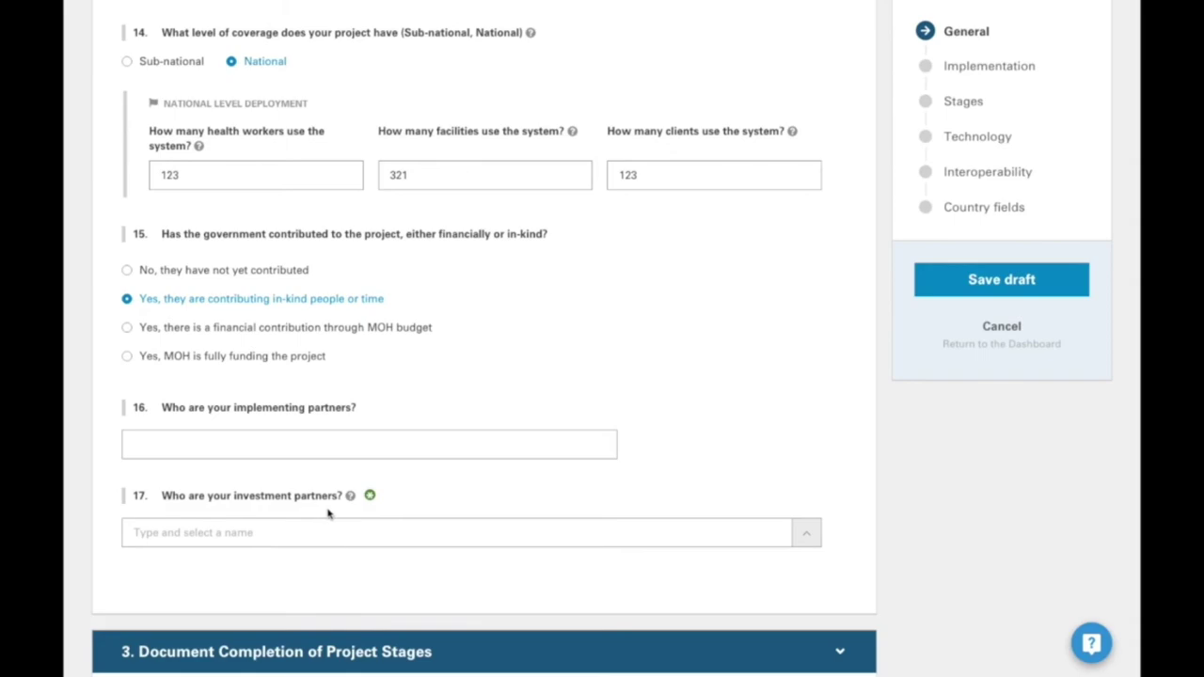
pyautogui.click(447, 529)
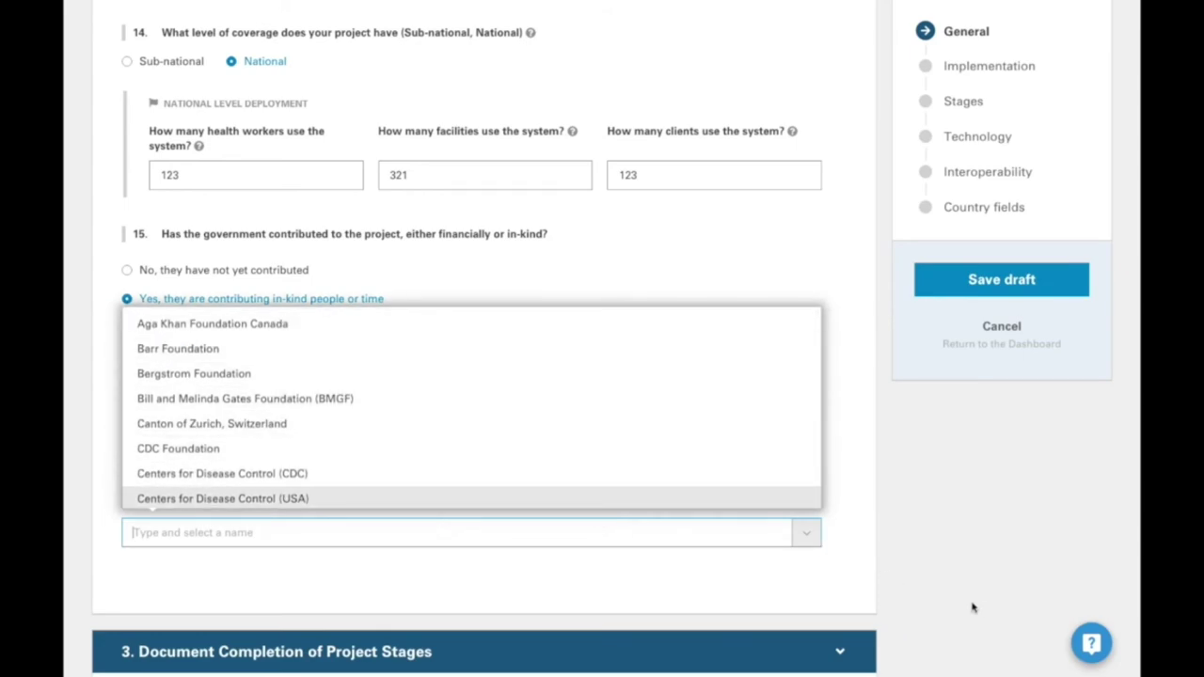
pyautogui.click(1089, 639)
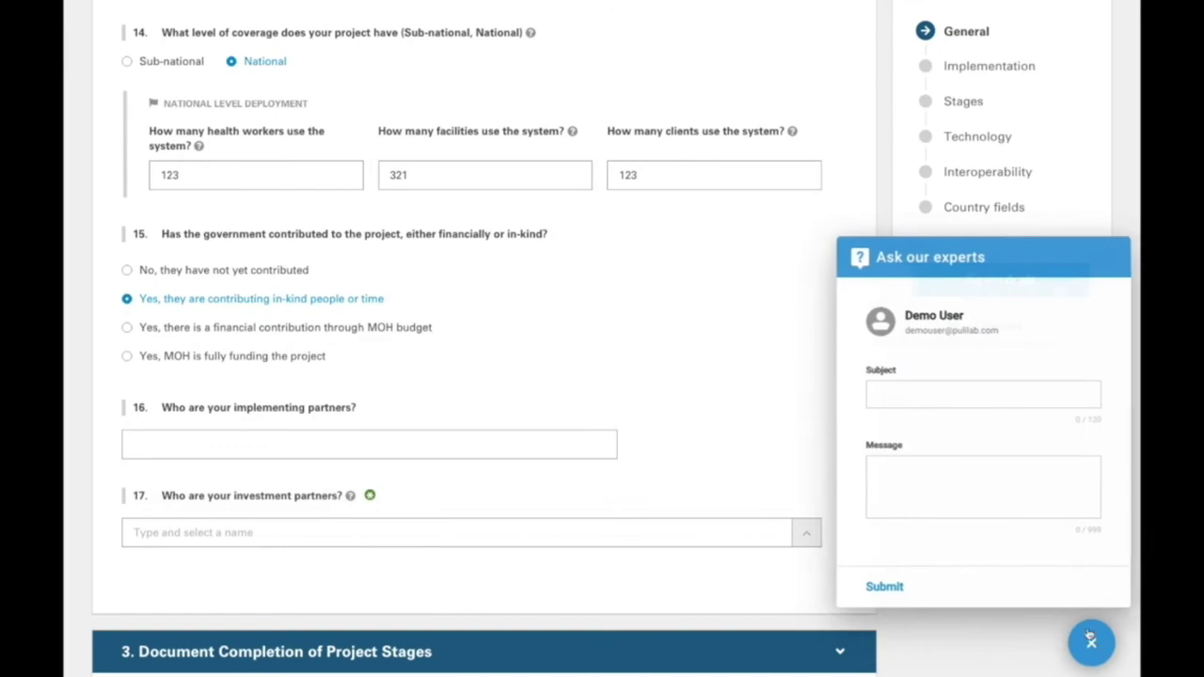
pyautogui.click(946, 496)
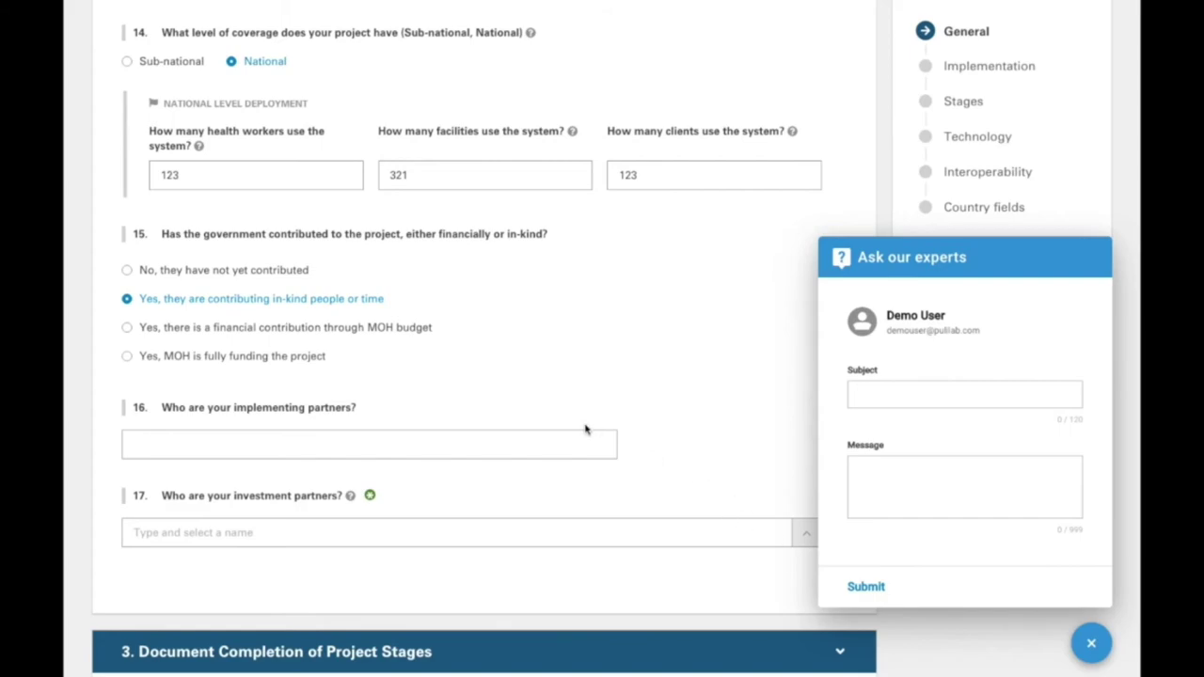
pyautogui.click(1089, 642)
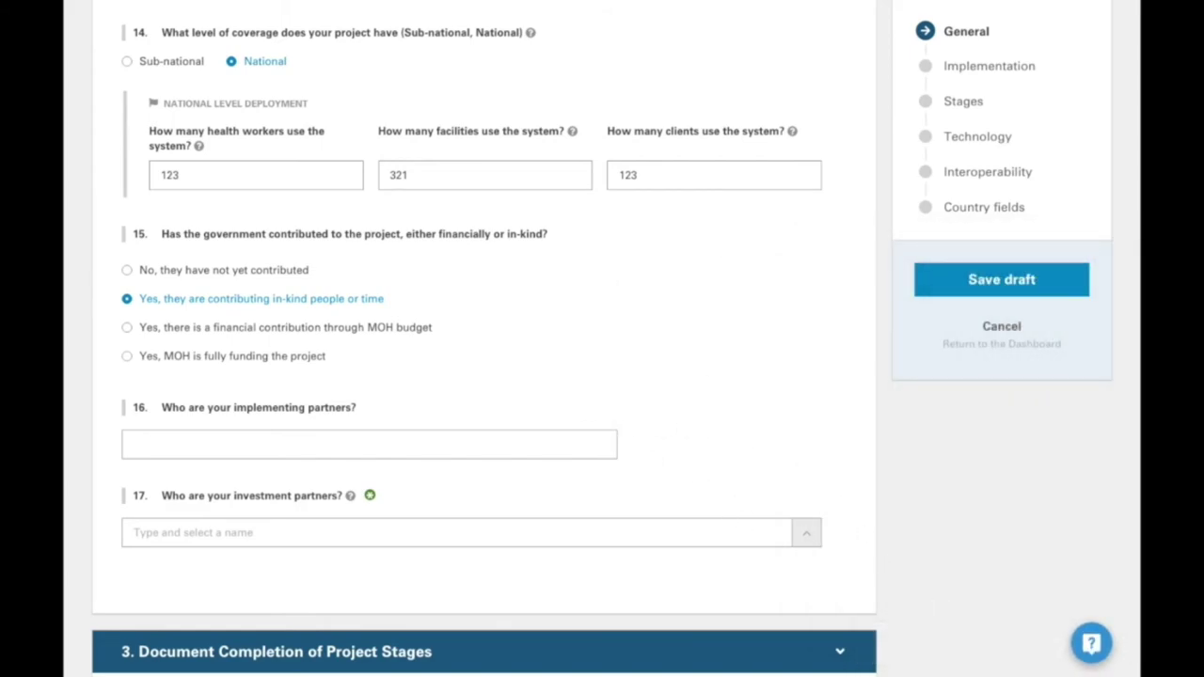
pyautogui.scroll(-7, 496, 117)
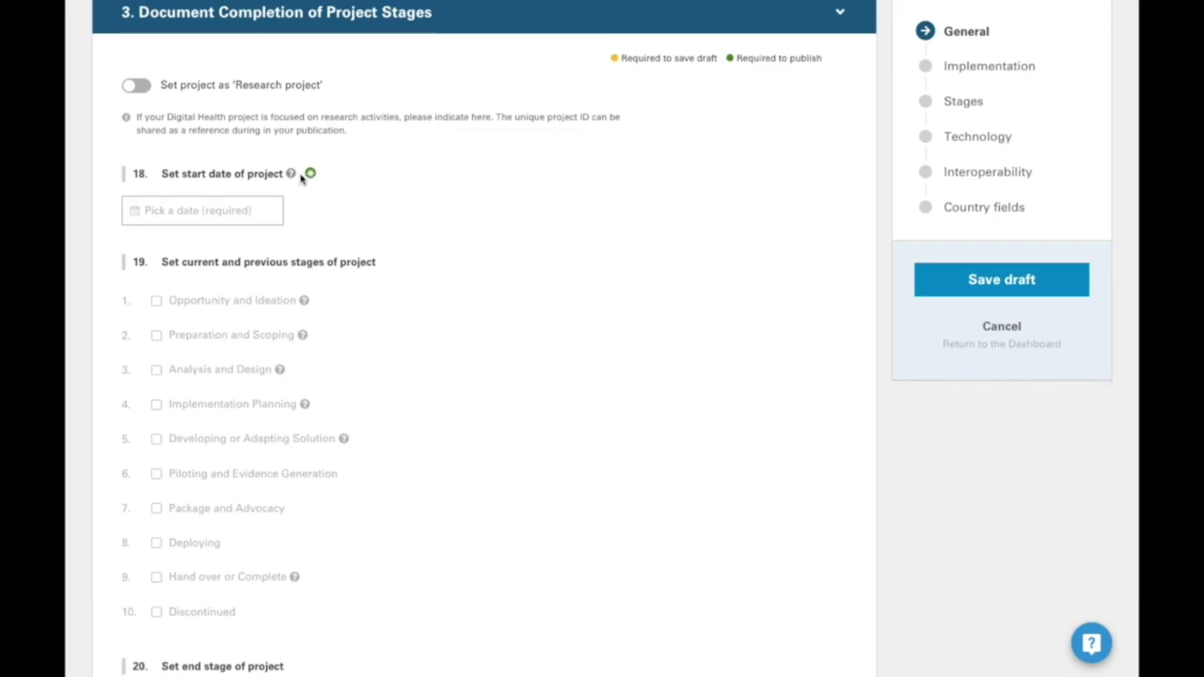
# - Set the project start date to March 1, 2020
pyautogui.click(141, 86)
pyautogui.click(142, 87)
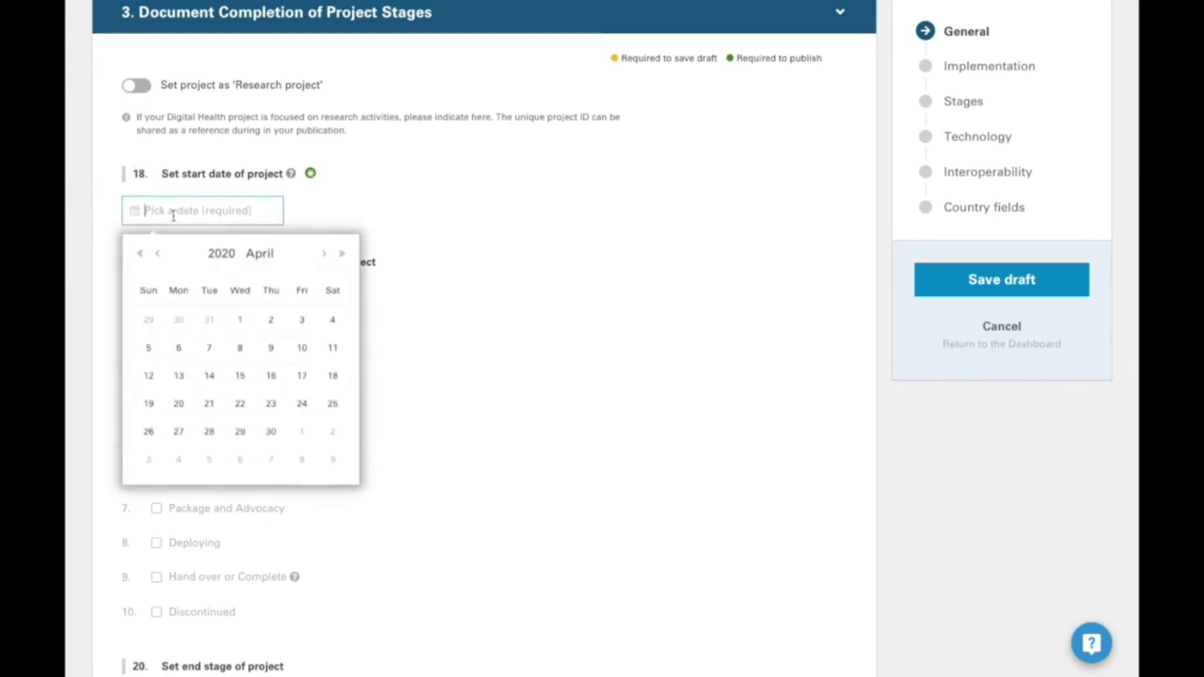
pyautogui.click(154, 254)
pyautogui.scroll(-1, 151, 342)
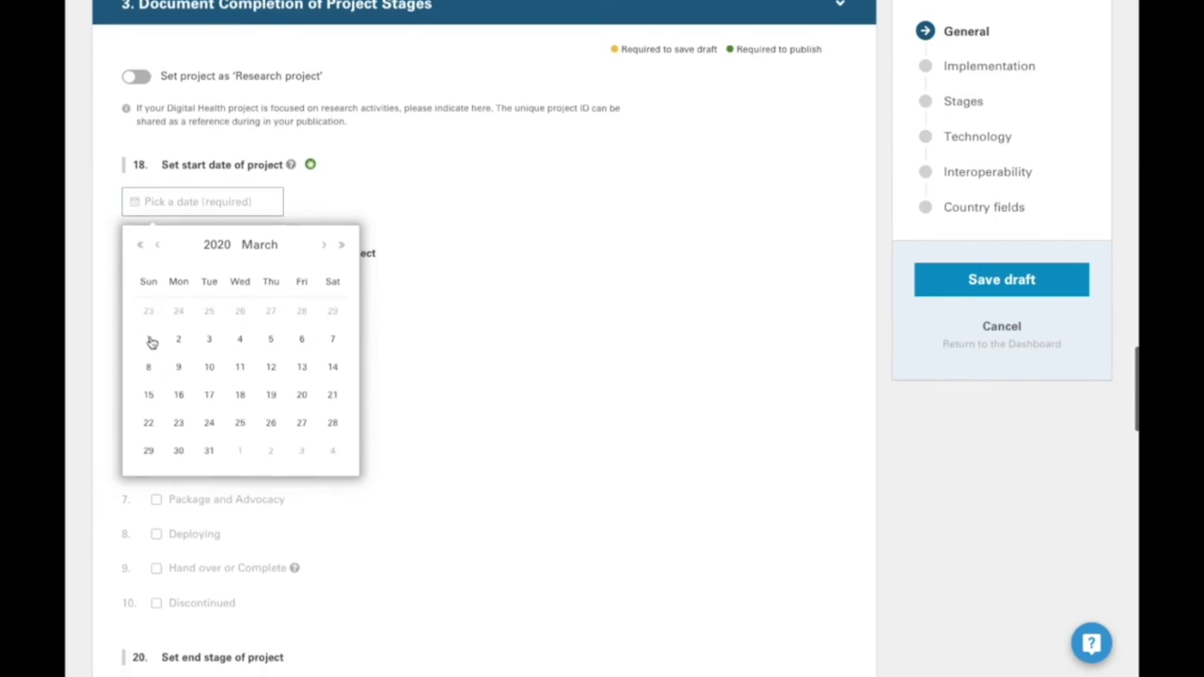
pyautogui.click(148, 339)
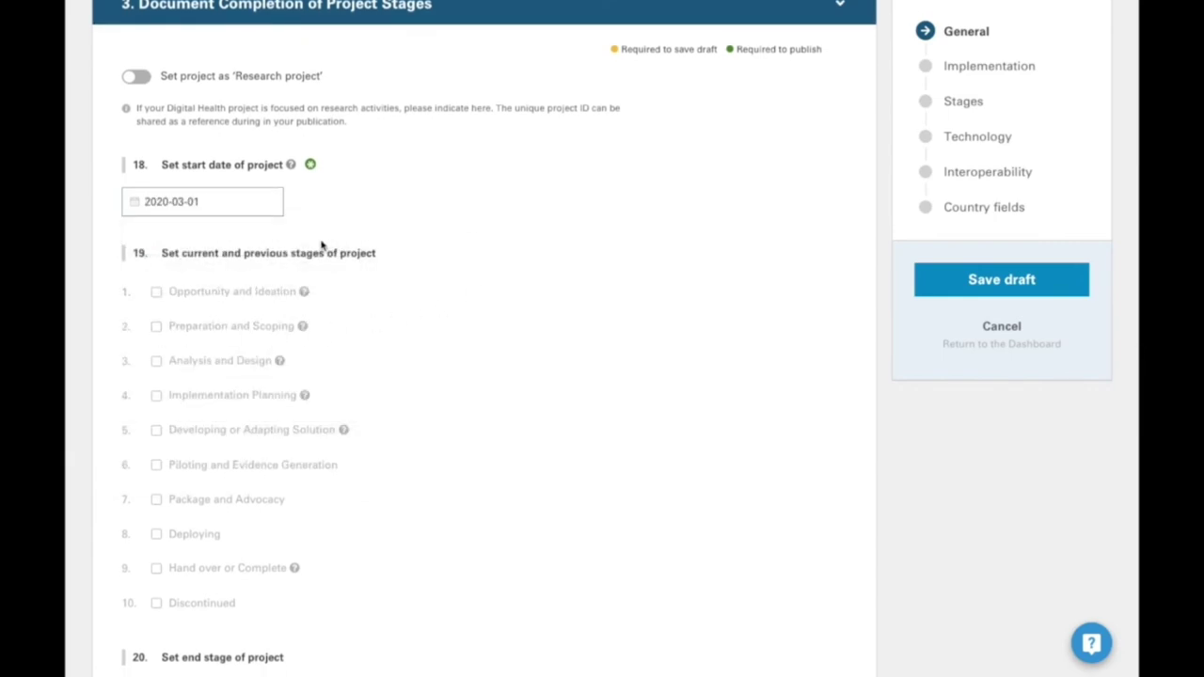
# - Tick Opportunity and Ideation, dated 2021-04-04, with the note 'optional note'
pyautogui.click(157, 294)
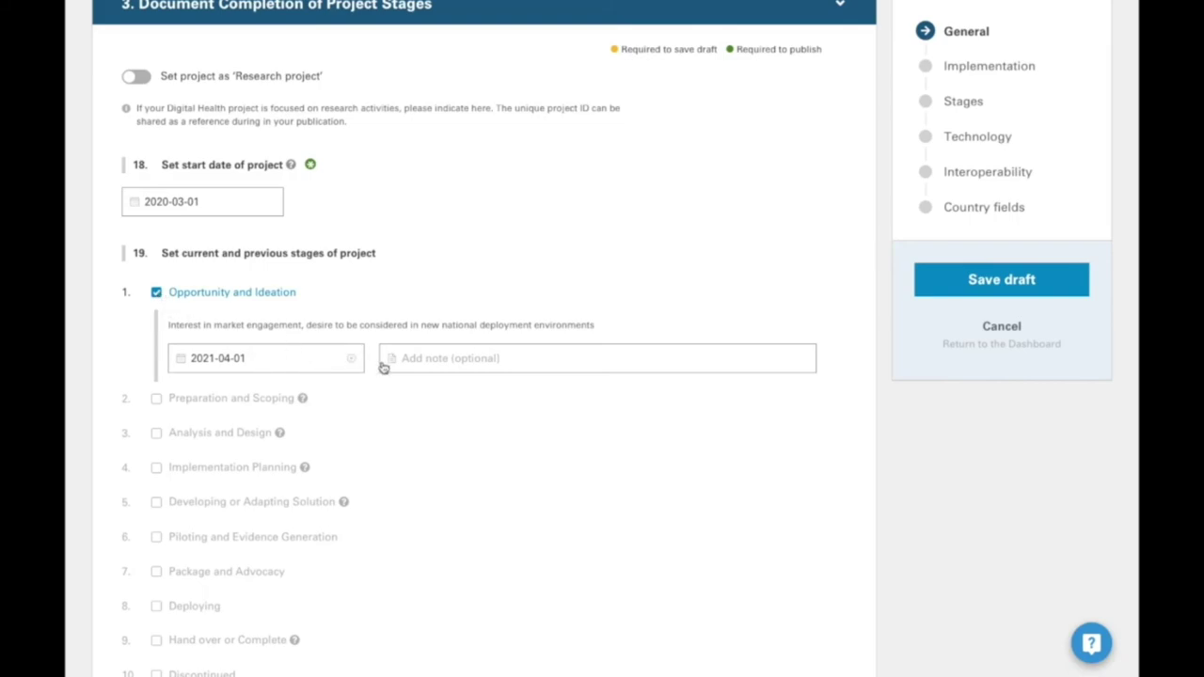
pyautogui.click(276, 355)
pyautogui.click(198, 497)
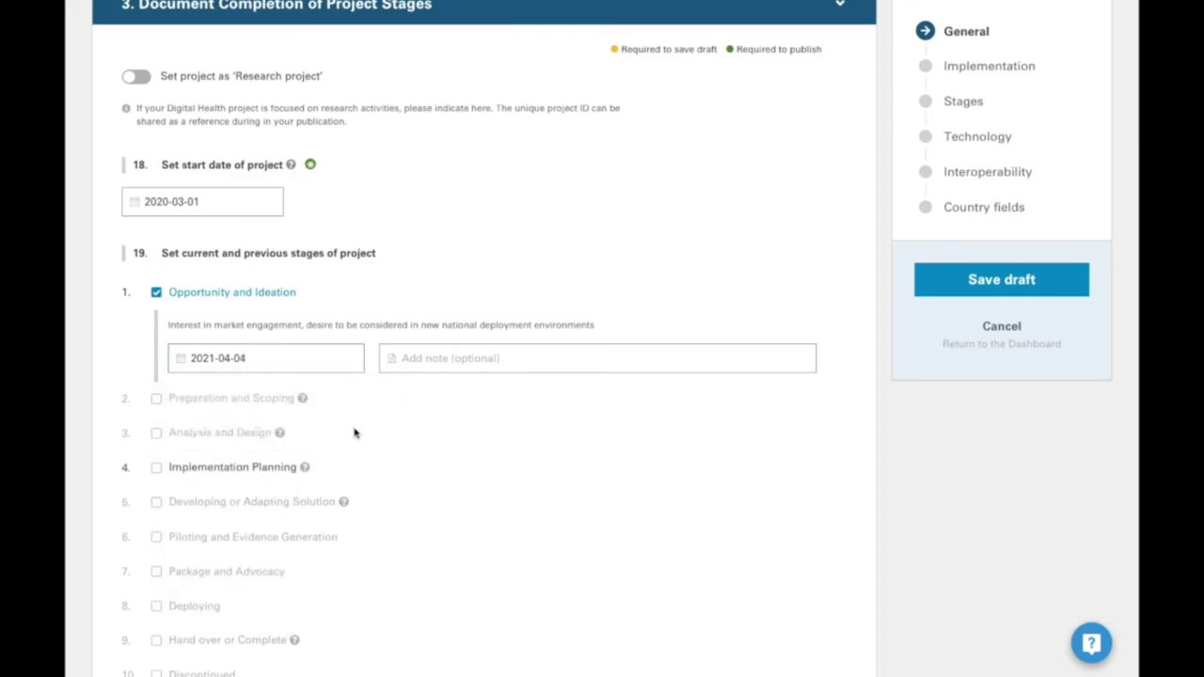
pyautogui.click(429, 358)
pyautogui.write('opptional')
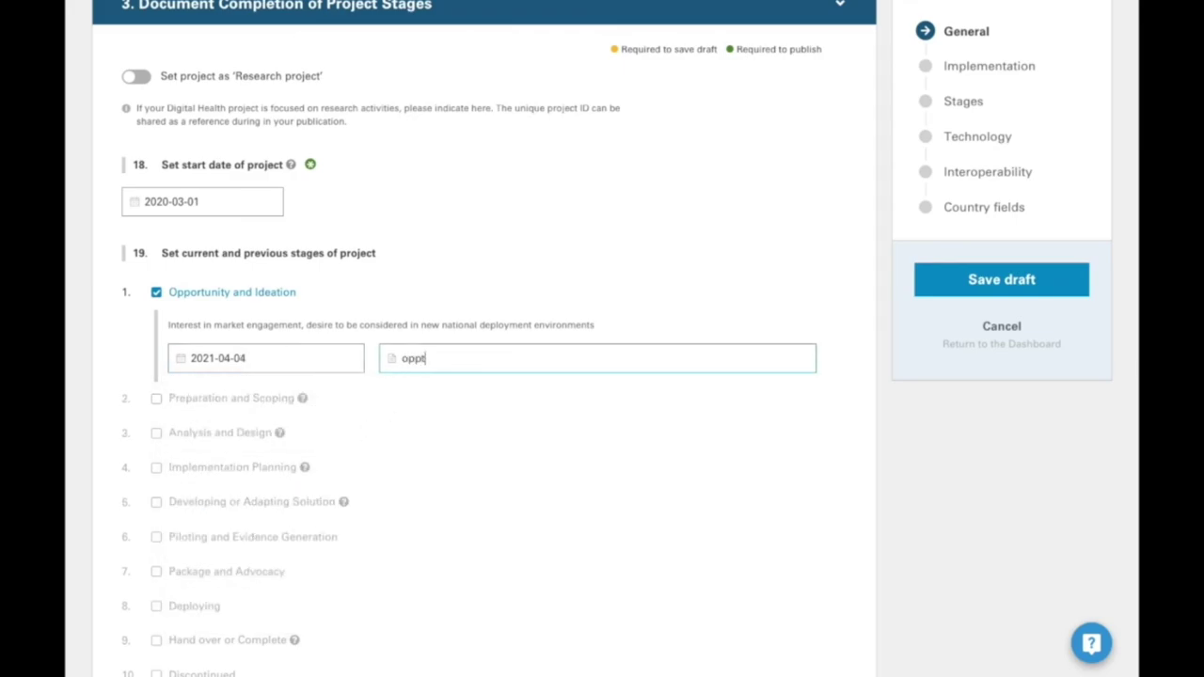
pyautogui.press('BackSpace')
pyautogui.press('BackSpace')
pyautogui.press('BackSpace')
pyautogui.press('BackSpace')
pyautogui.press('BackSpace')
pyautogui.press('BackSpace')
pyautogui.press('BackSpace')
pyautogui.write('tional note')
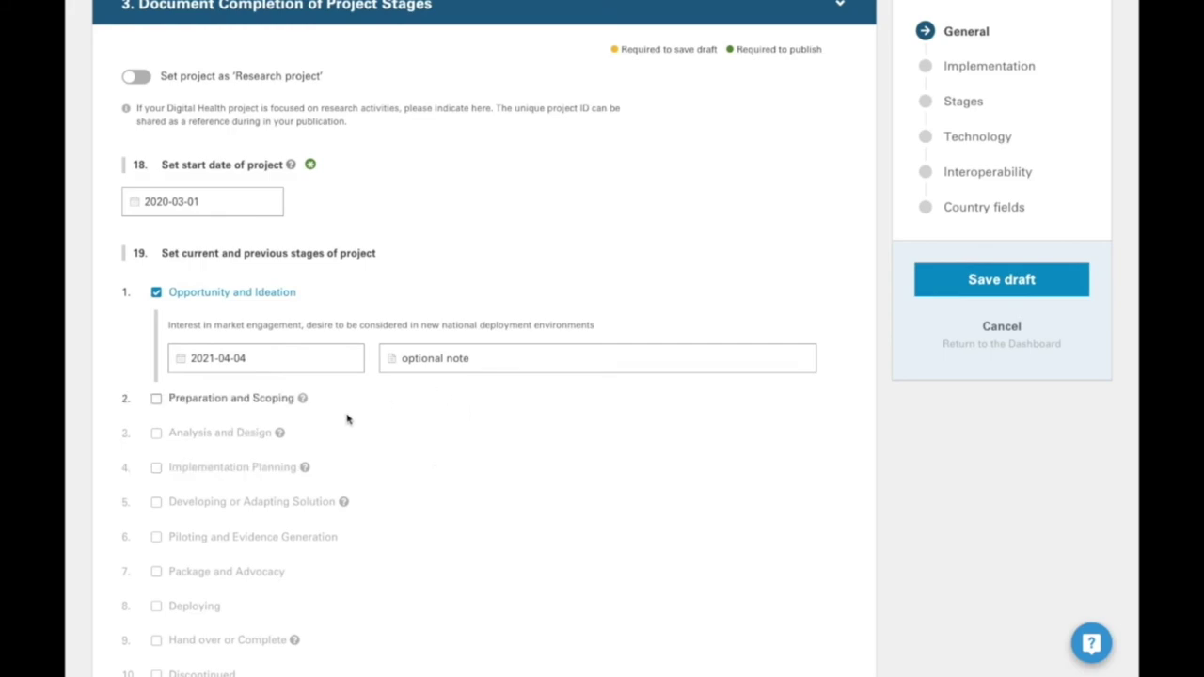
pyautogui.scroll(-3, 431, 426)
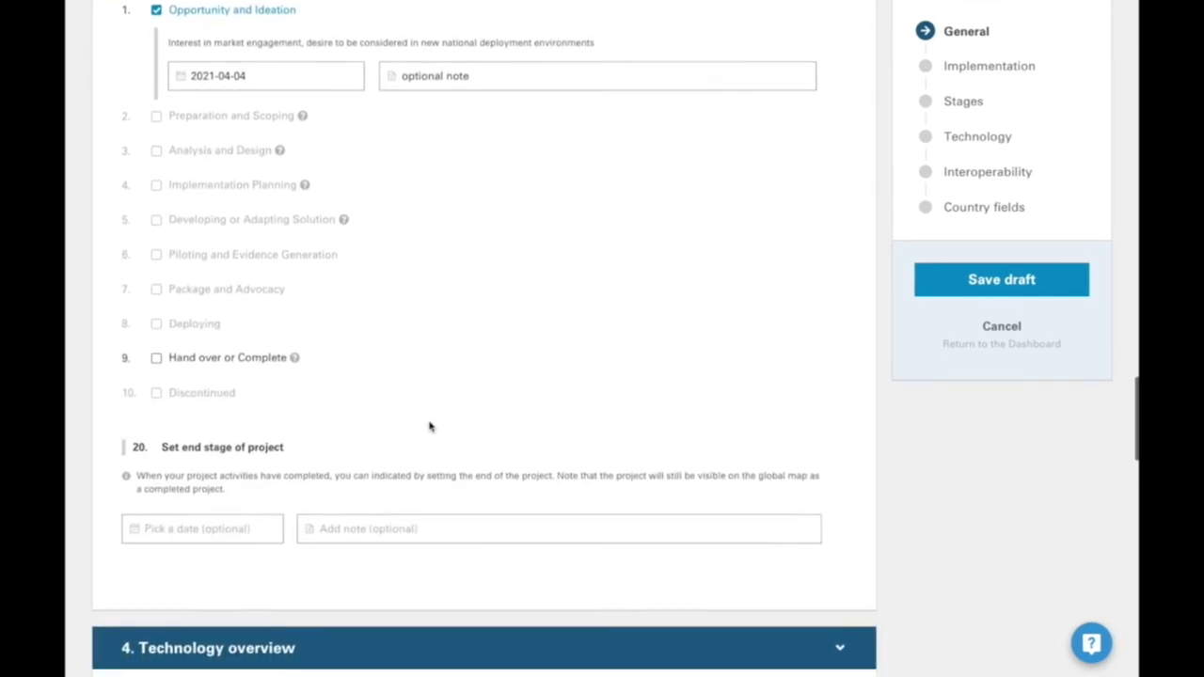
# - Pick April 1, 2021 as the end stage date and place the cursor in its note field
pyautogui.click(209, 499)
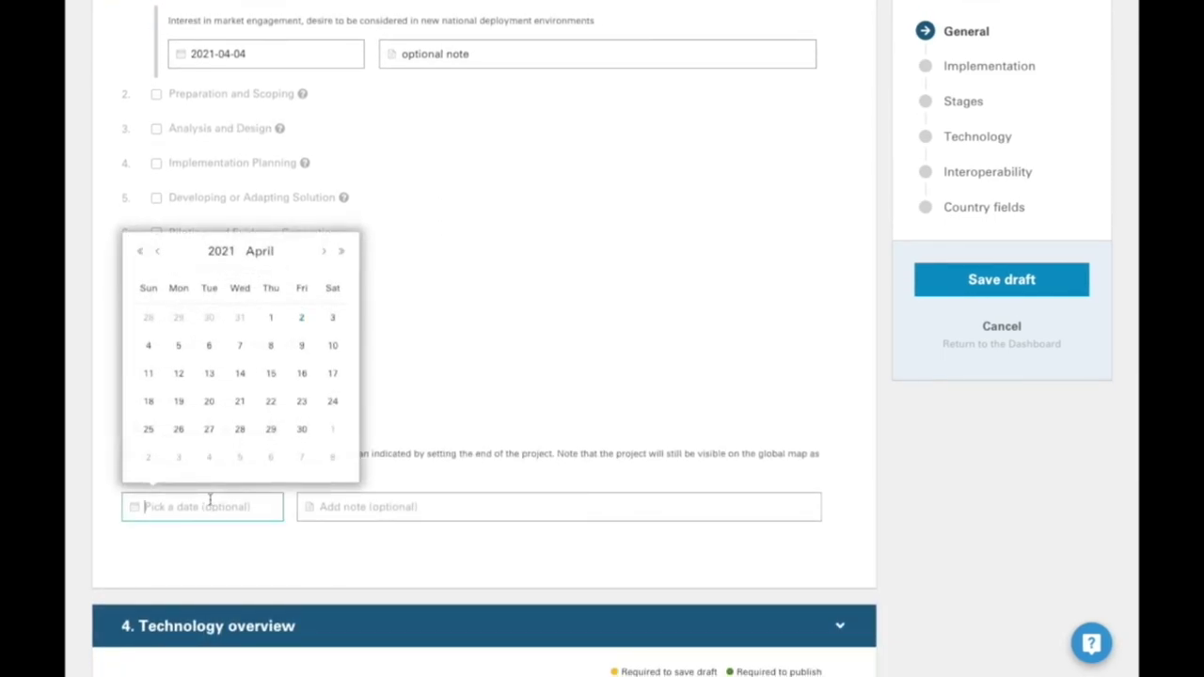
pyautogui.click(271, 319)
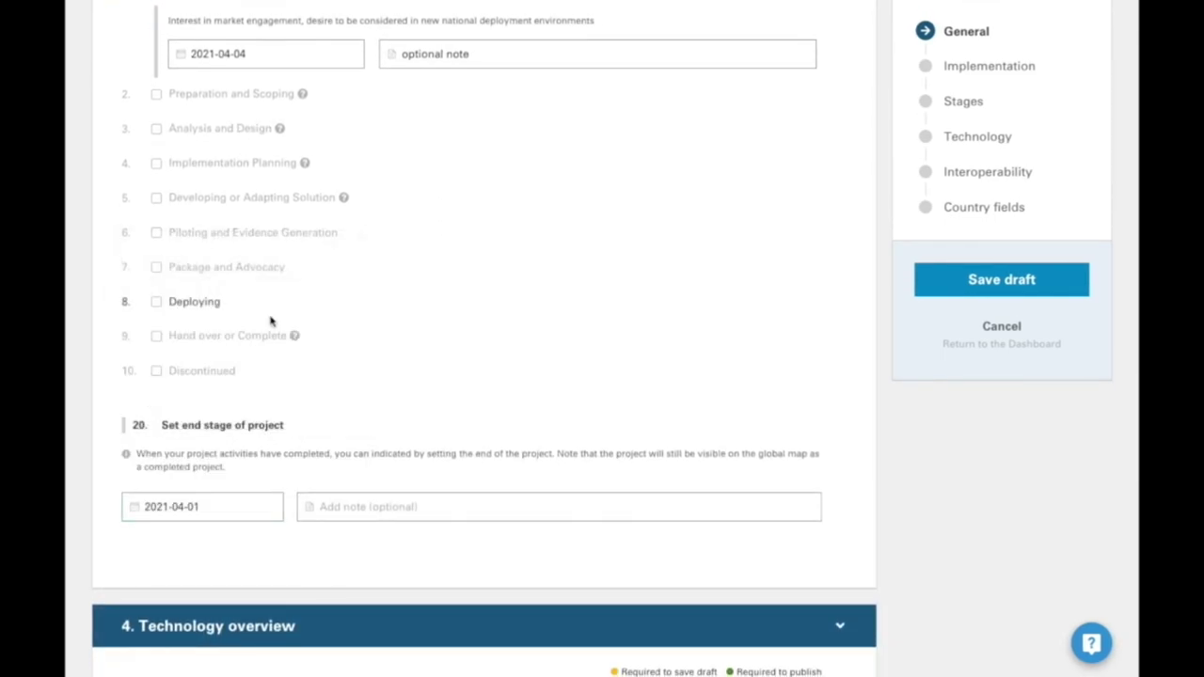
pyautogui.click(428, 507)
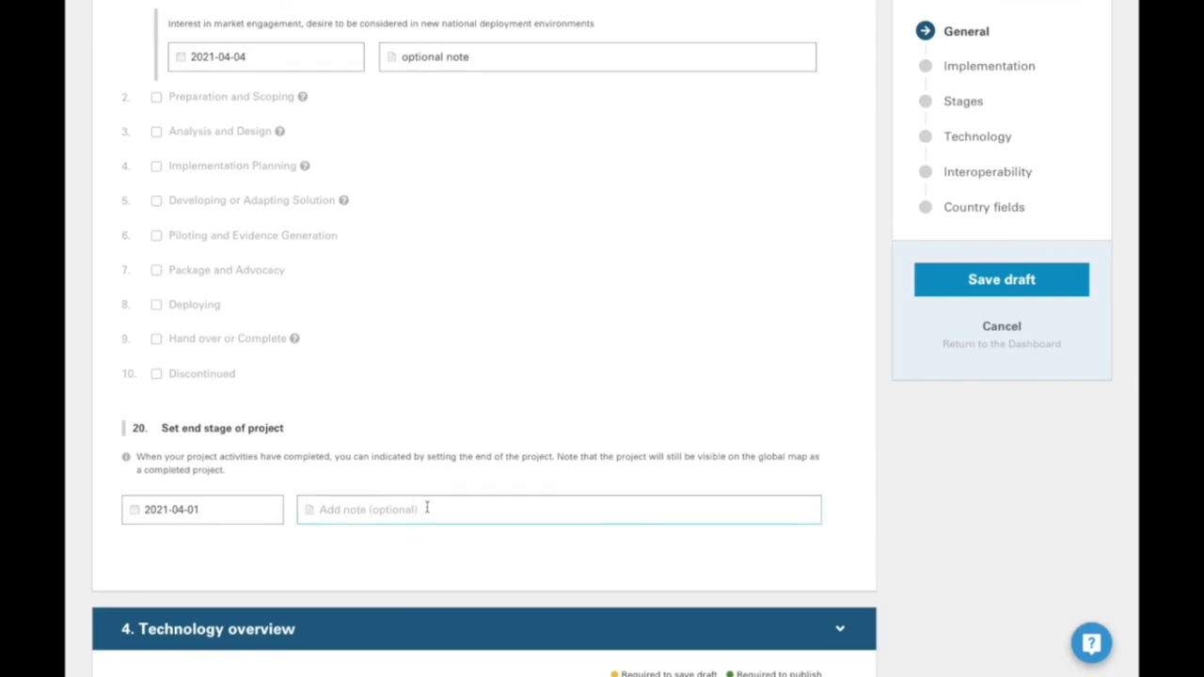
pyautogui.scroll(-6, 427, 508)
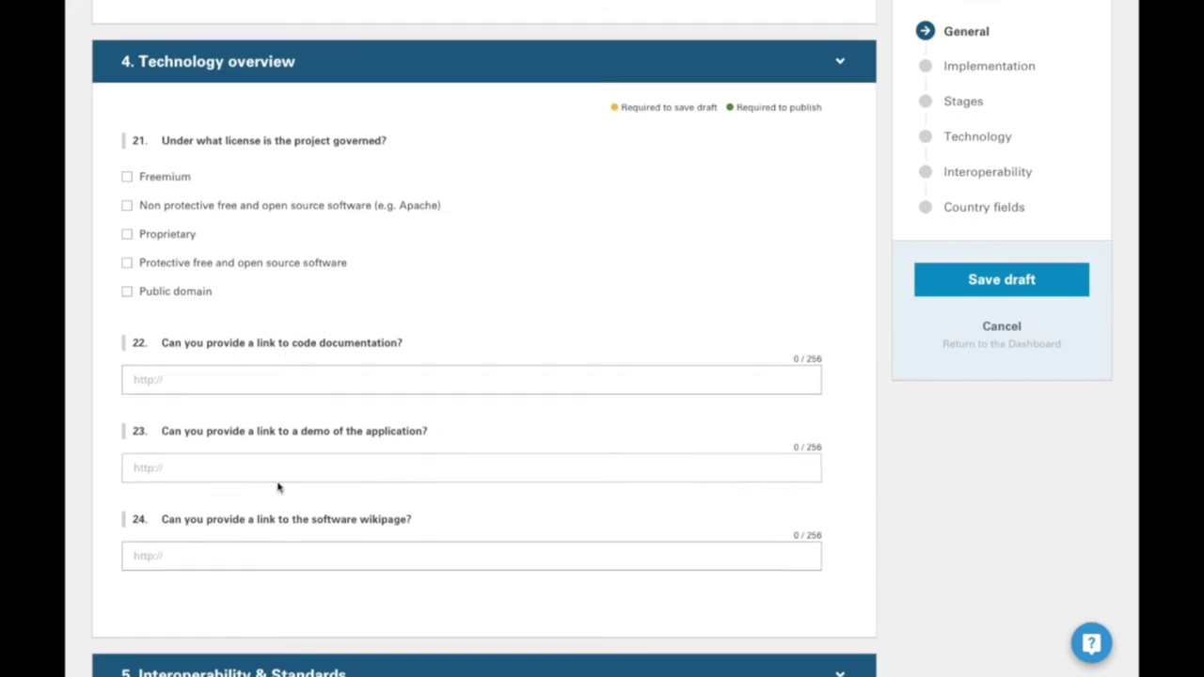
pyautogui.scroll(-3, 279, 479)
# - Scroll down the published VIMS project page to its organisation and 7 Tanzania regions
pyautogui.scroll(-4, 280, 438)
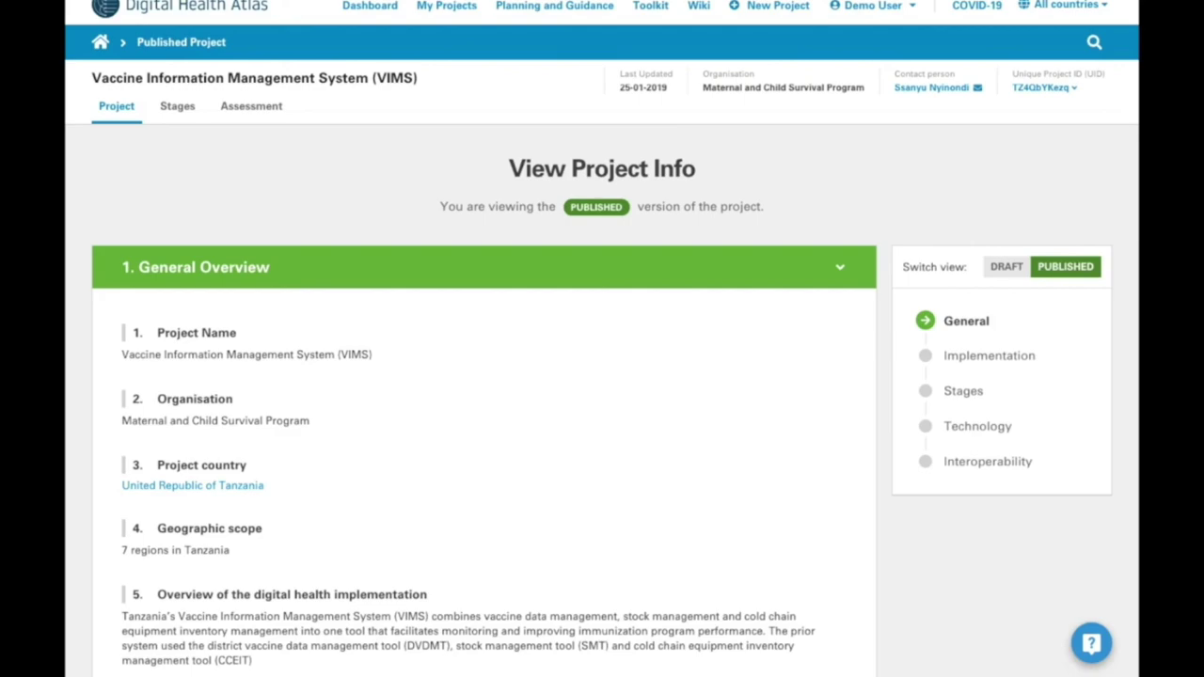
# - Copy the VIMS project's public share URL from the Unique Project ID popup
pyautogui.click(1057, 89)
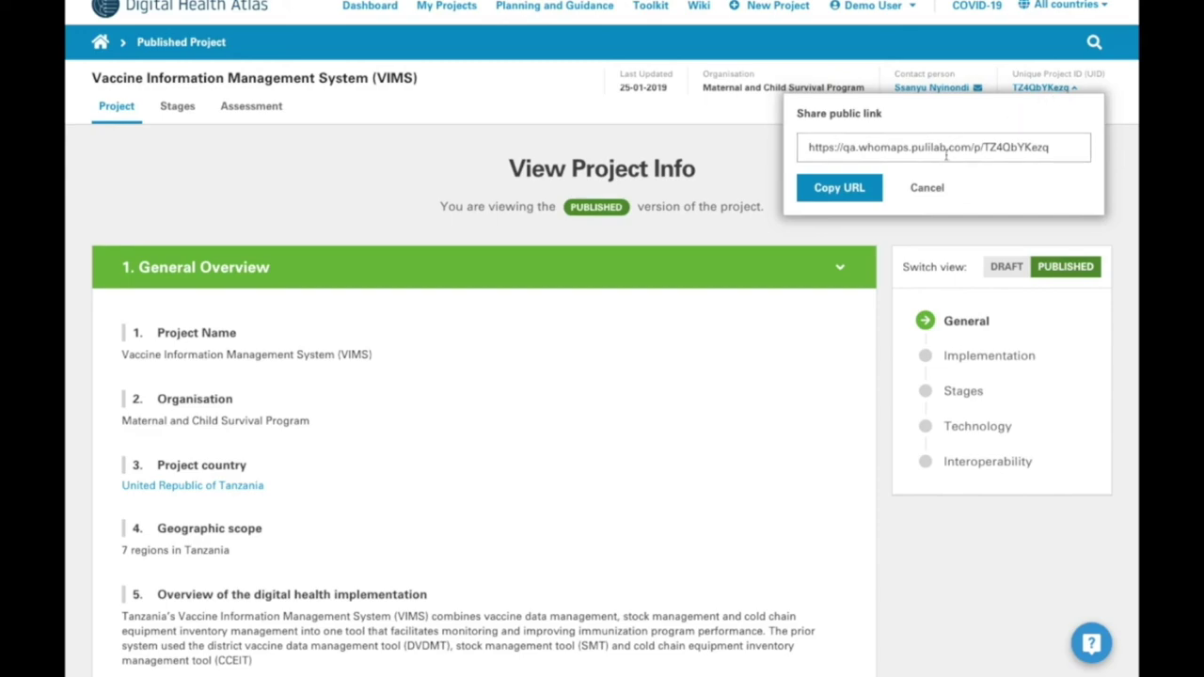
pyautogui.moveTo(809, 148); pyautogui.dragTo(1058, 155)
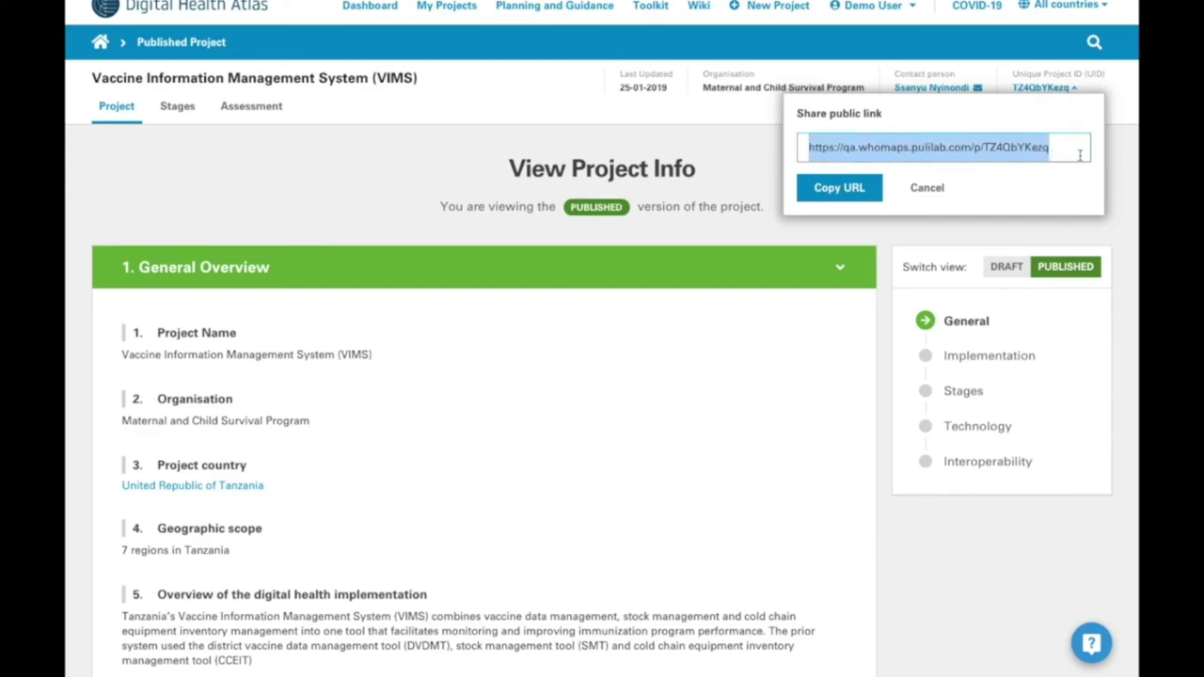
pyautogui.click(861, 192)
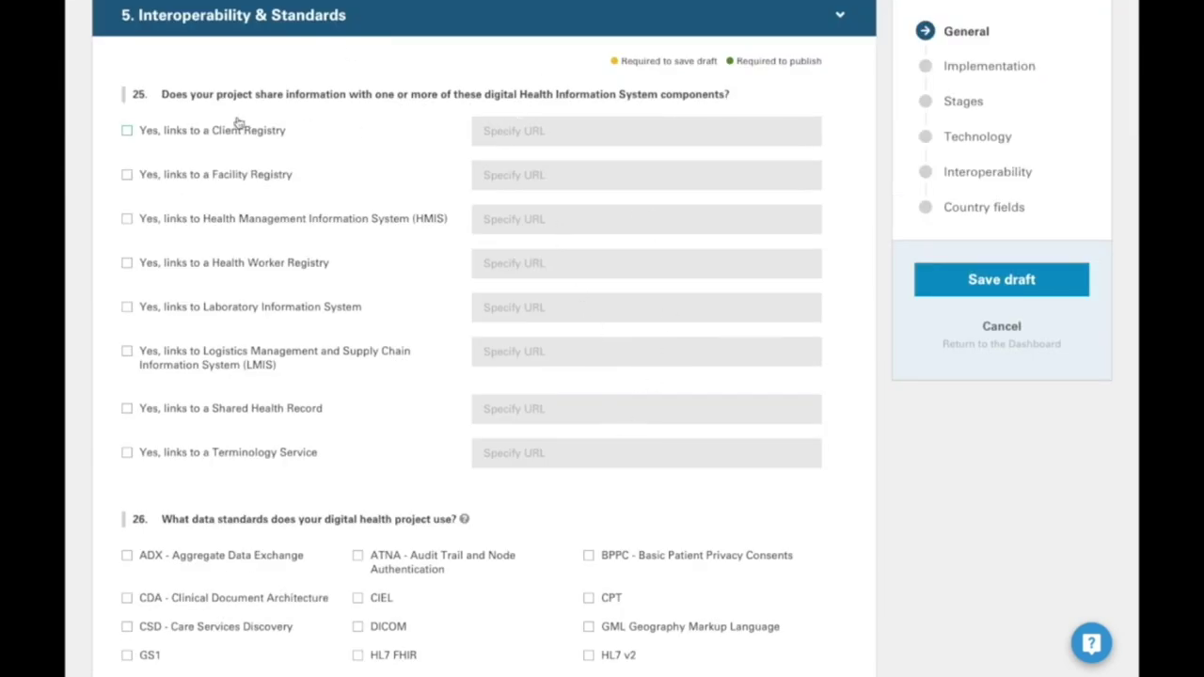
# - Mark a Client Registry link and paste the copied VIMS project URL as its address
pyautogui.click(127, 130)
pyautogui.click(496, 131)
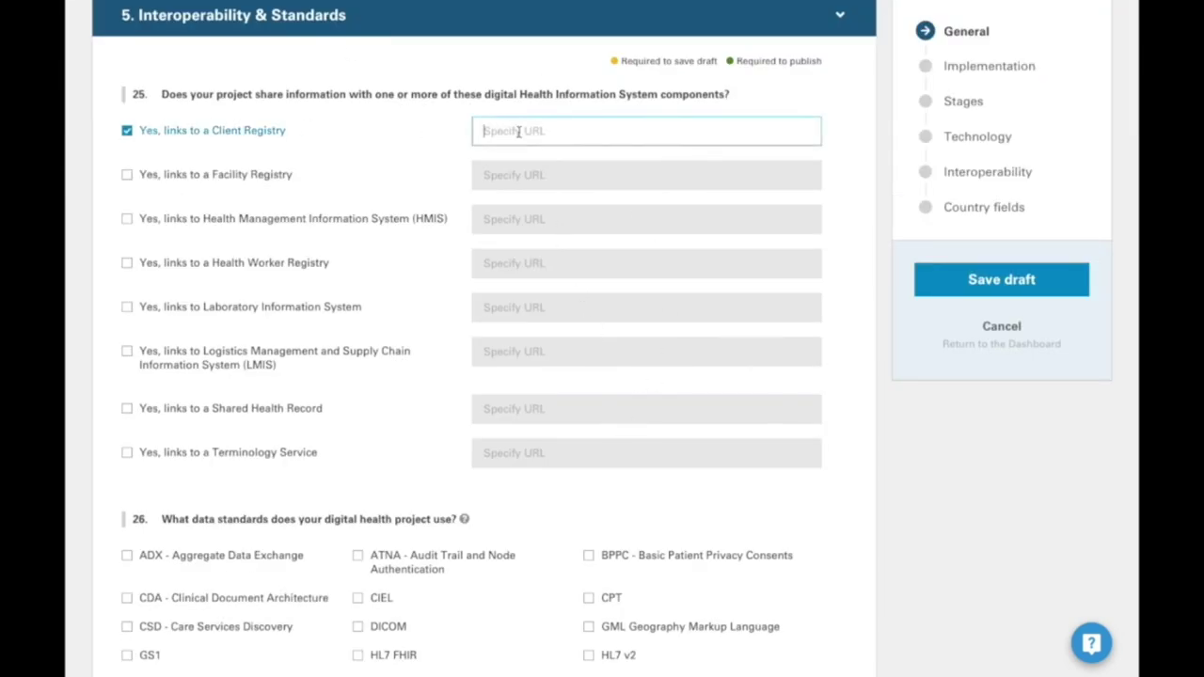
pyautogui.hotkey('ctrl', 'v')
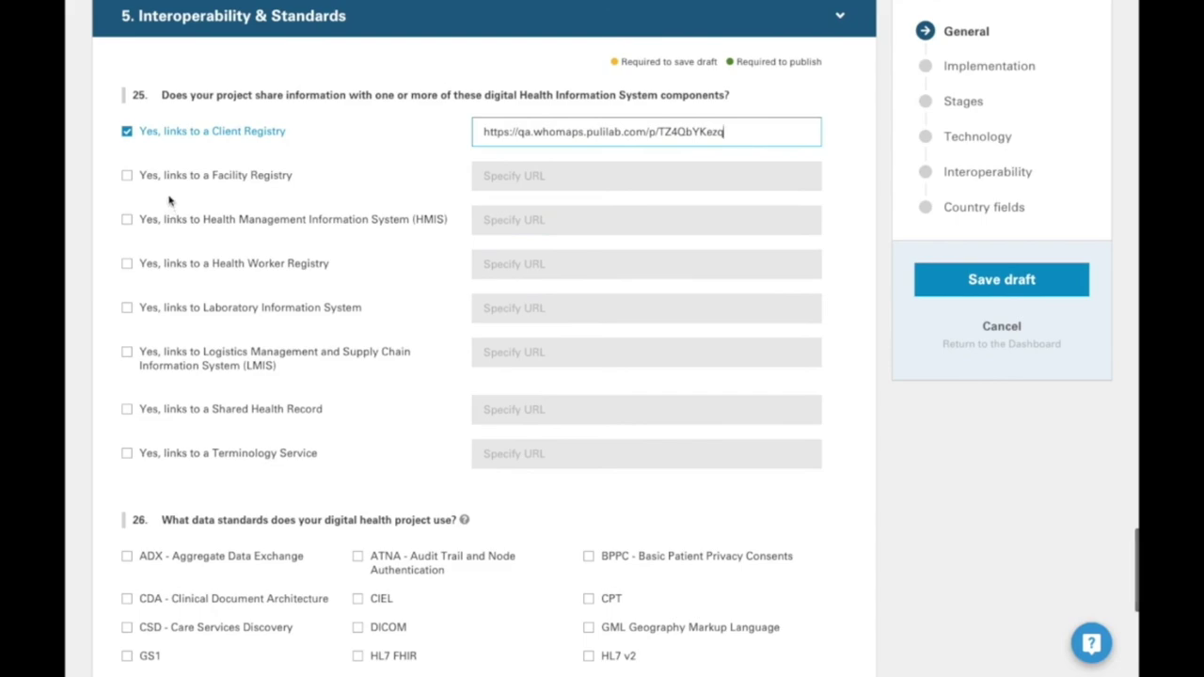
# - Leave Laboratory Information System unlinked, and open and close the ask-the-experts form
pyautogui.click(146, 307)
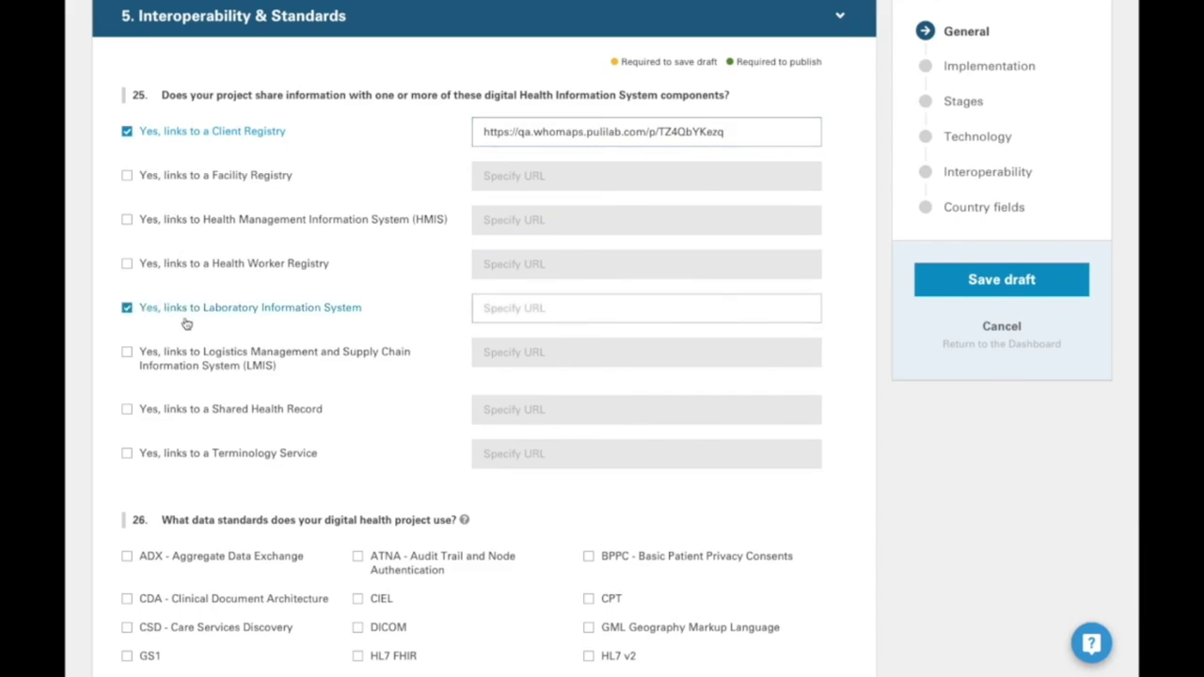
pyautogui.click(138, 314)
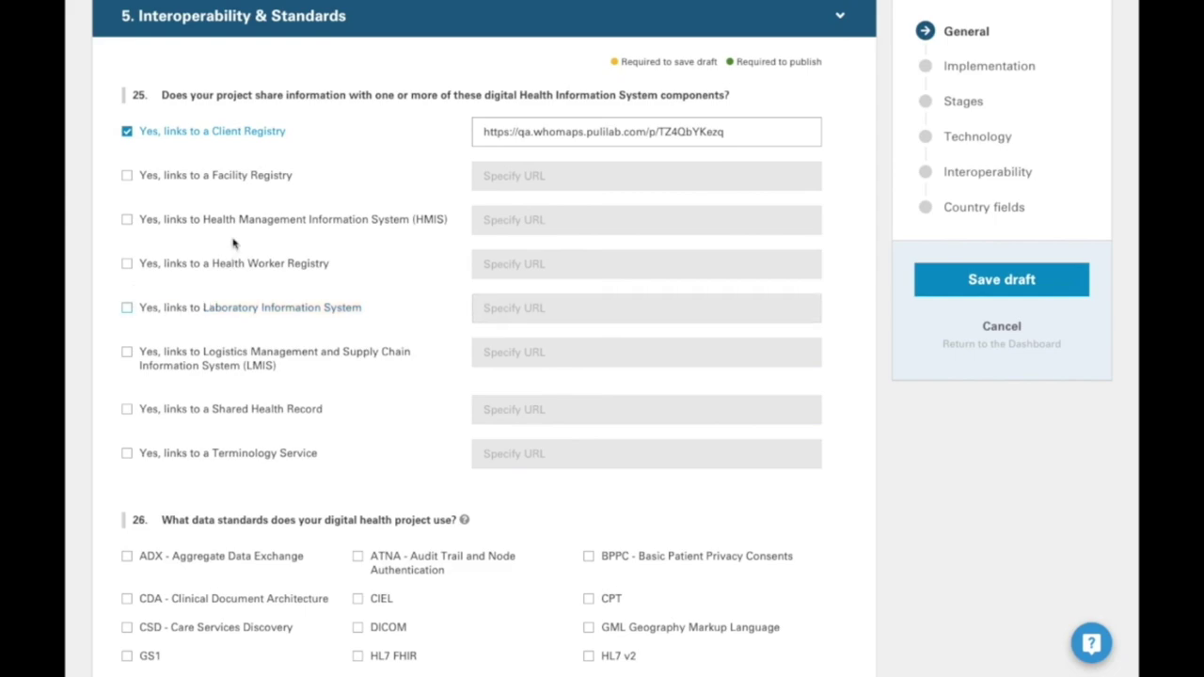
pyautogui.scroll(-4, 234, 242)
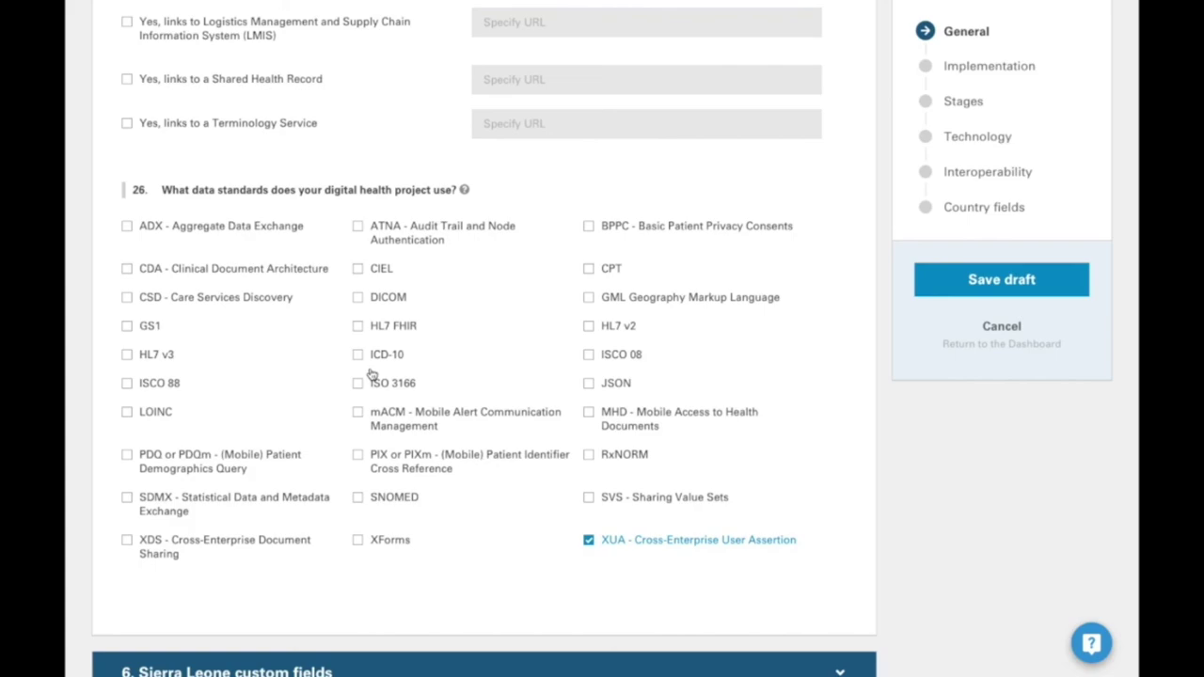
pyautogui.click(1090, 644)
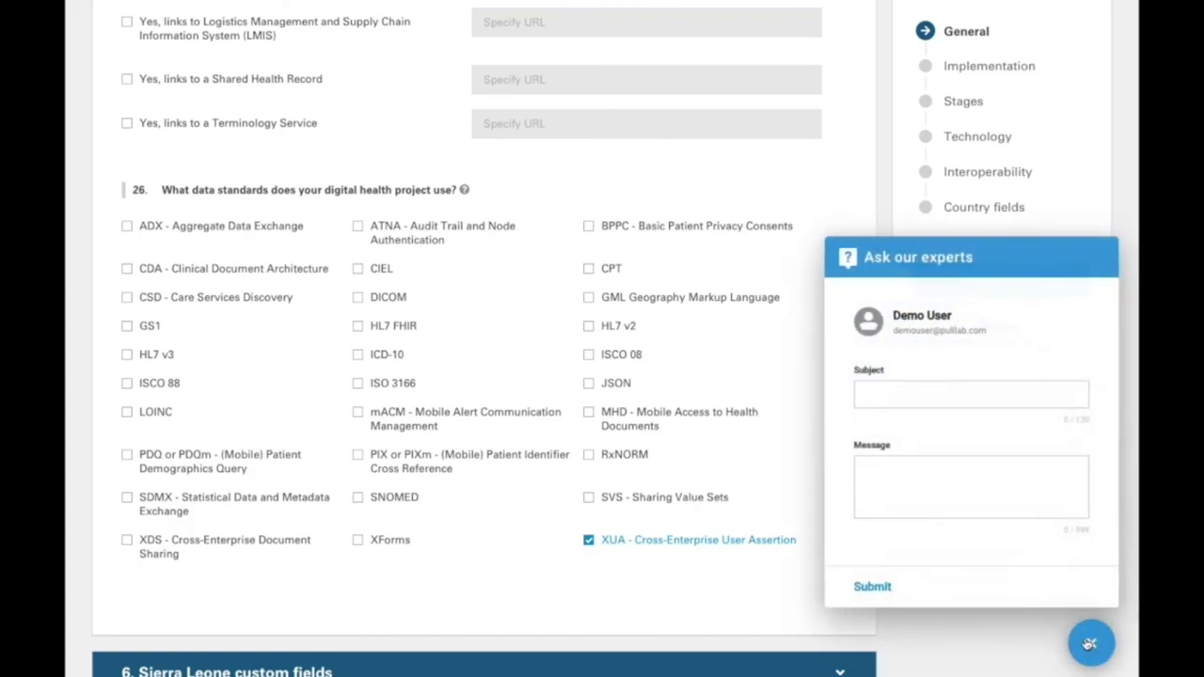
pyautogui.click(1089, 644)
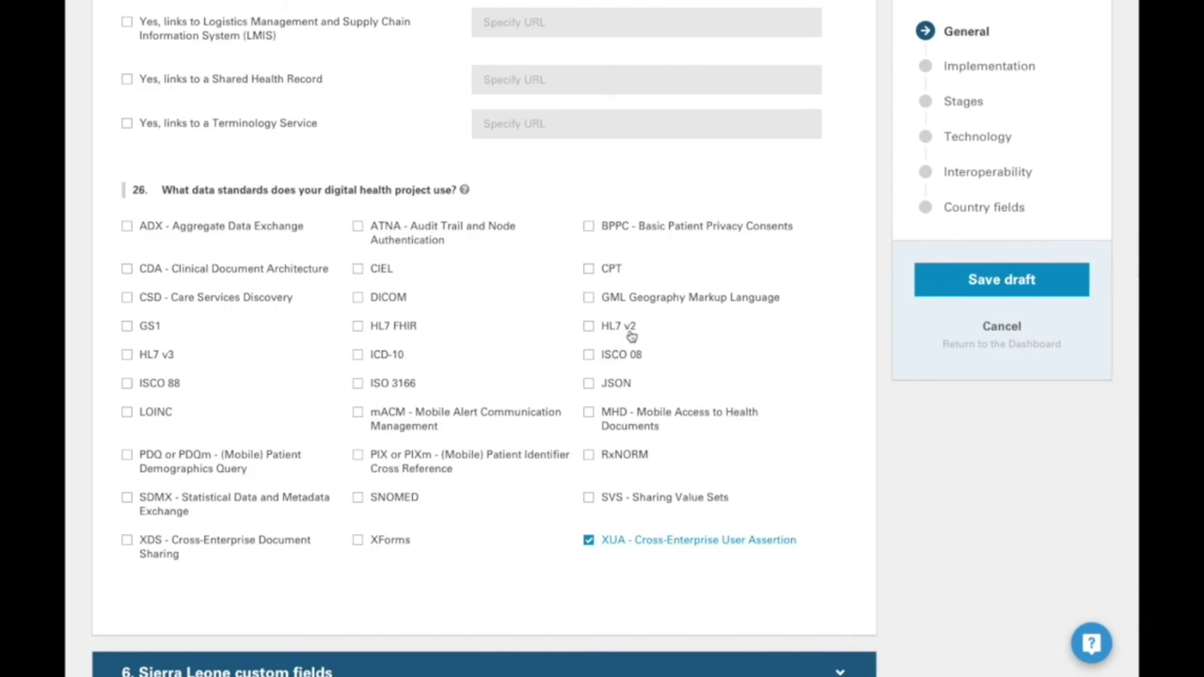
# - In section 6 Sierra Leone custom fields, open the custom question's 'Select from list' dropdown
pyautogui.scroll(-4, 631, 336)
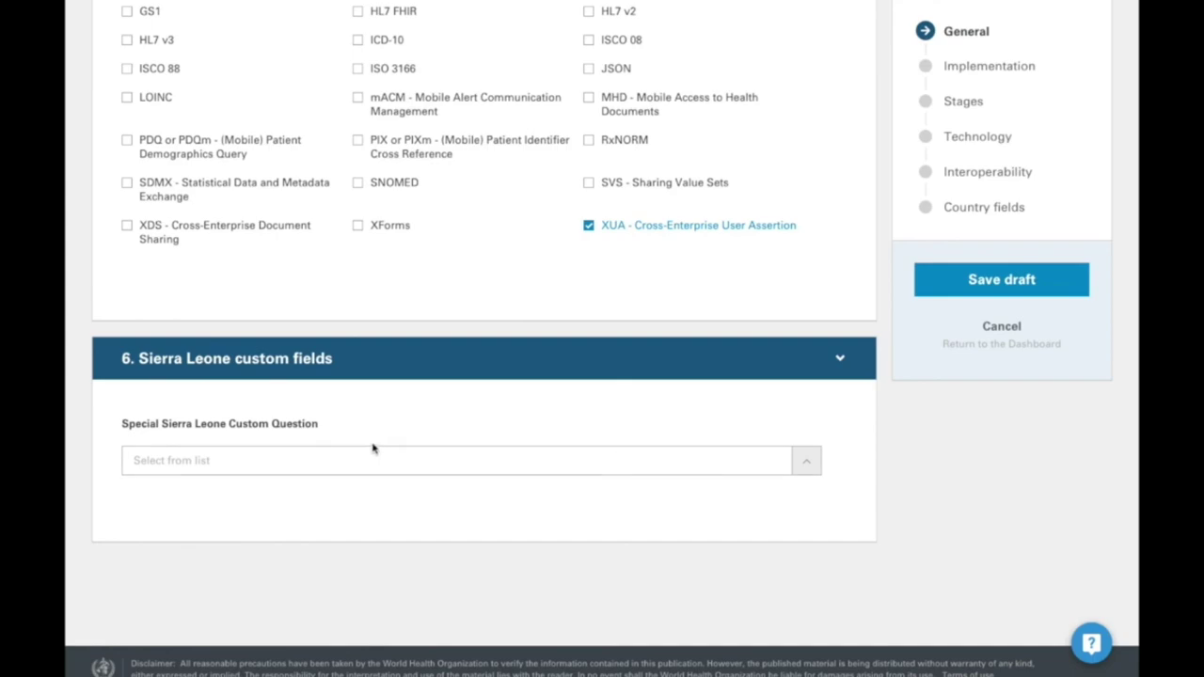
pyautogui.moveTo(114, 425); pyautogui.dragTo(343, 428)
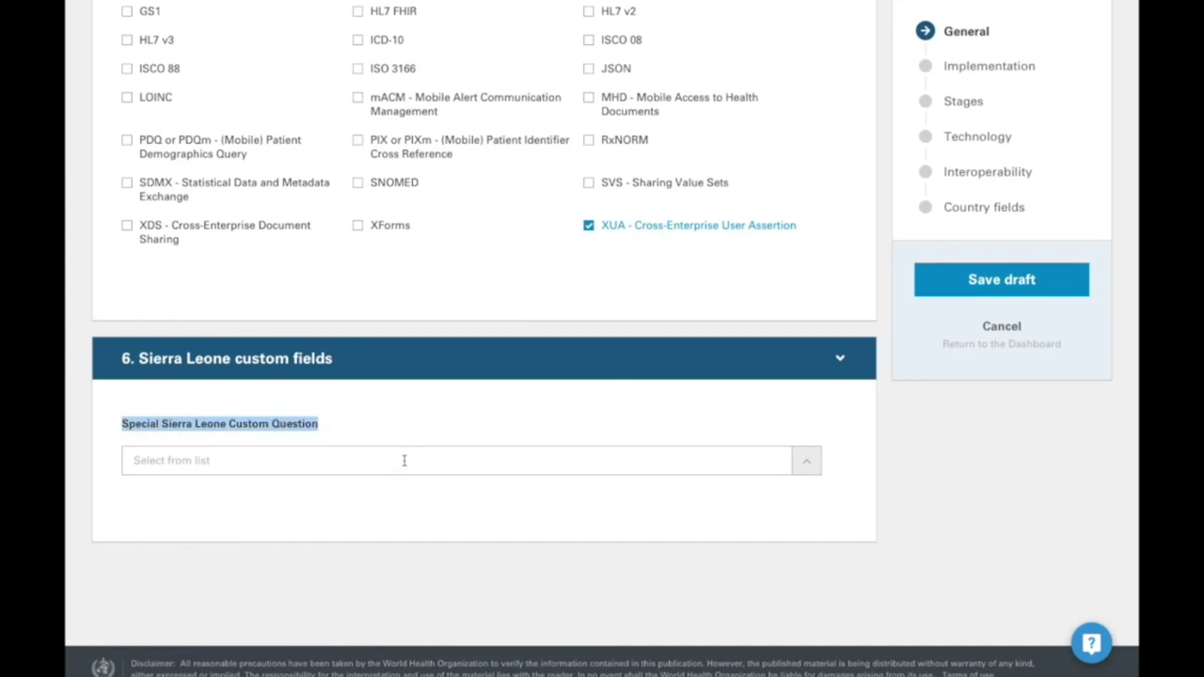
pyautogui.click(404, 460)
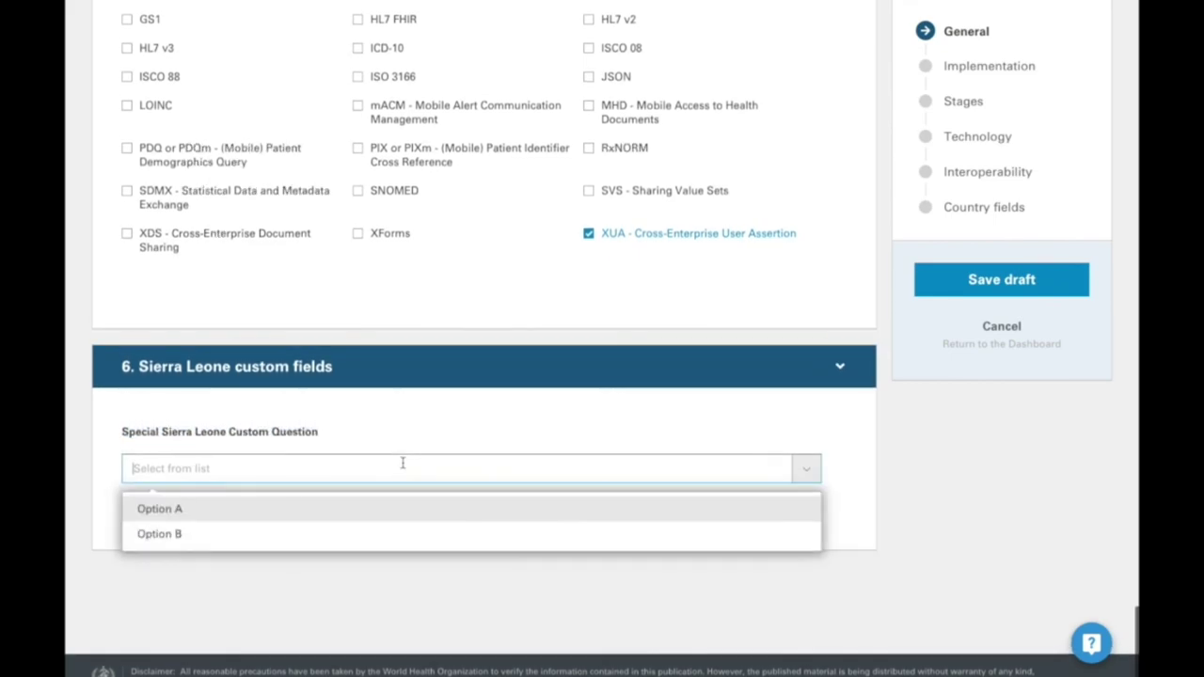